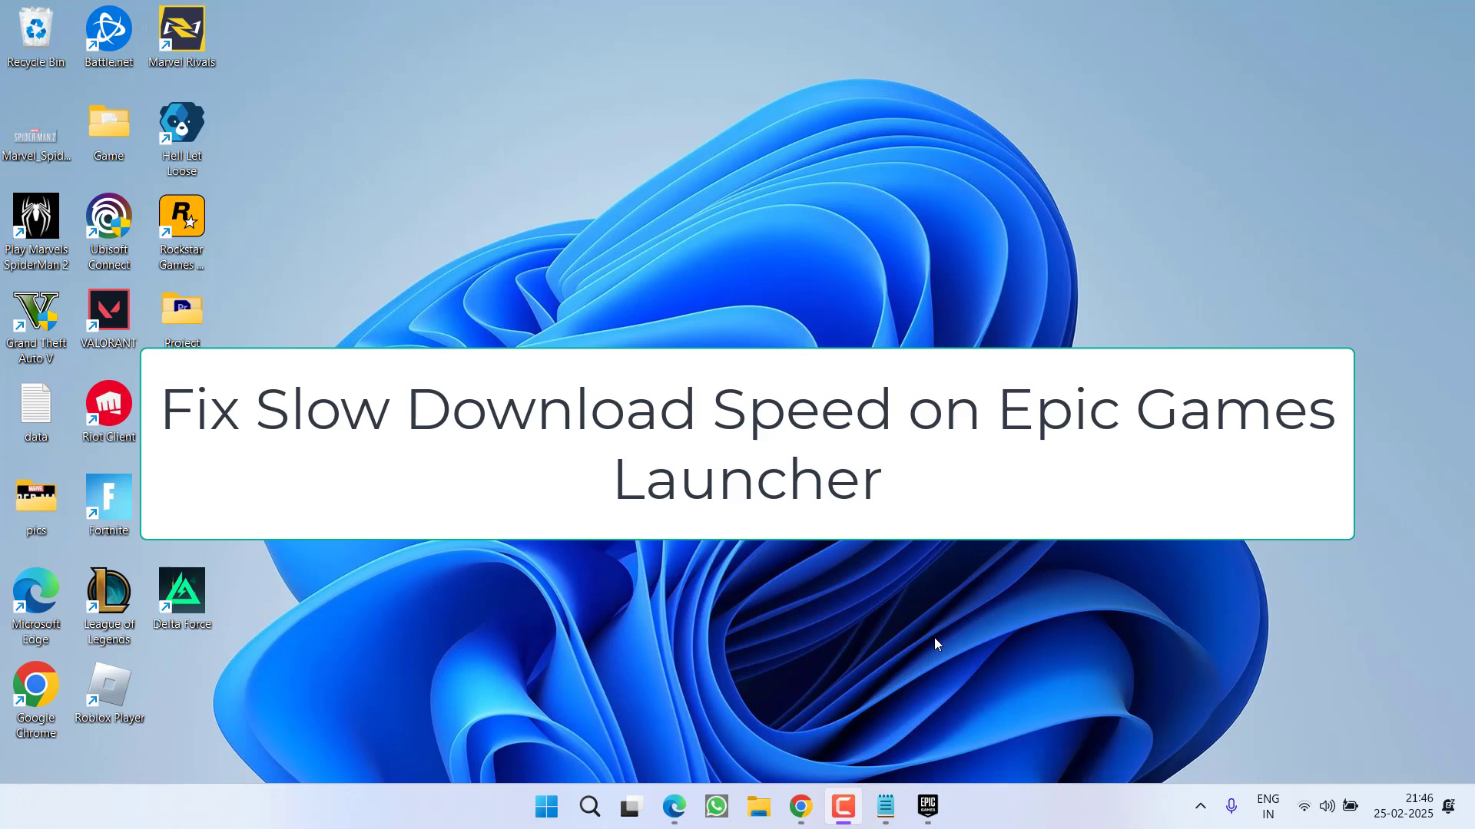
Step: Inspect Disk 0 and Disk 1 in Disk Management, then close it without changes
click(936, 643)
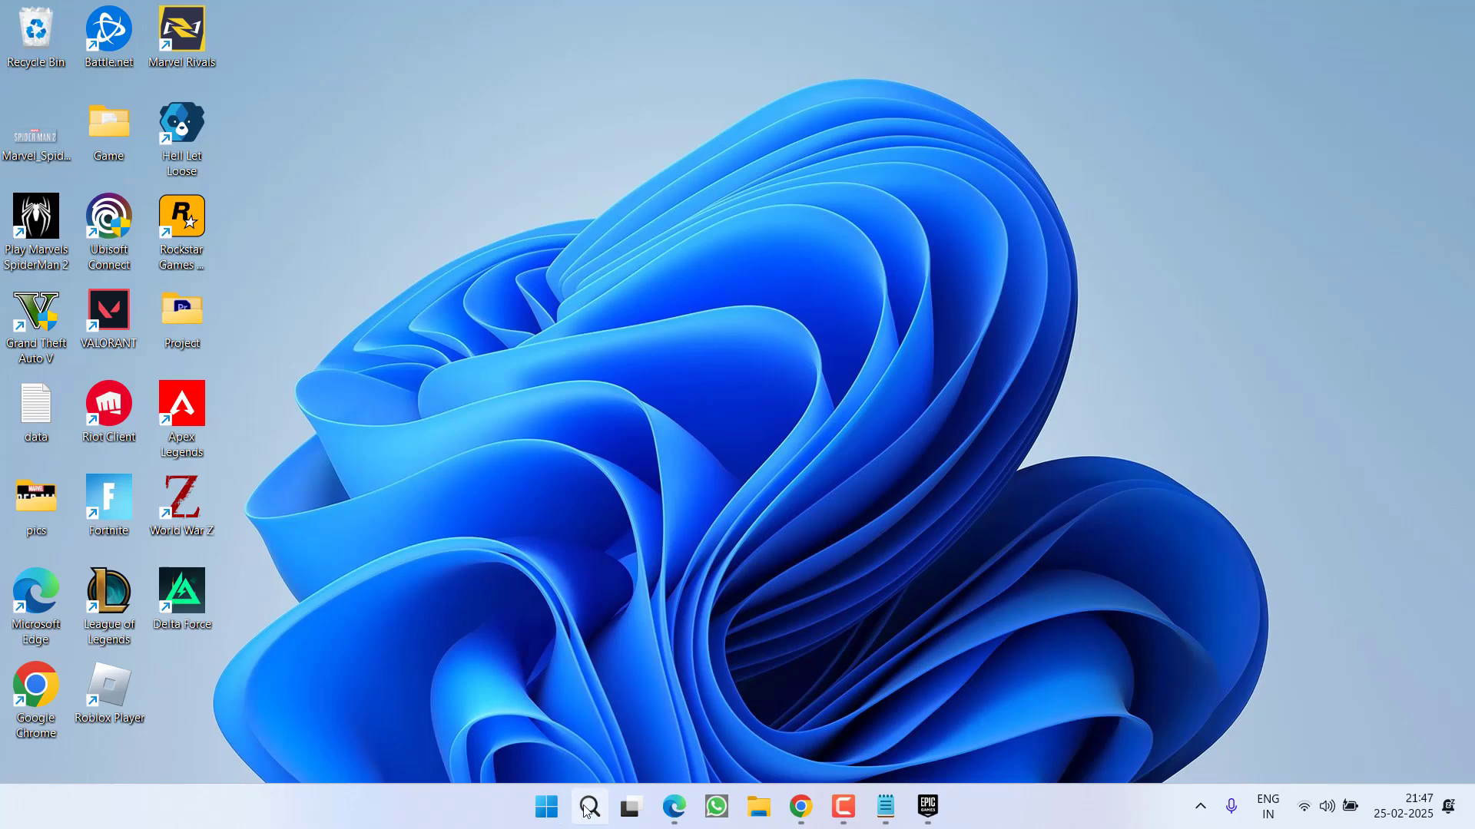
right_click(548, 807)
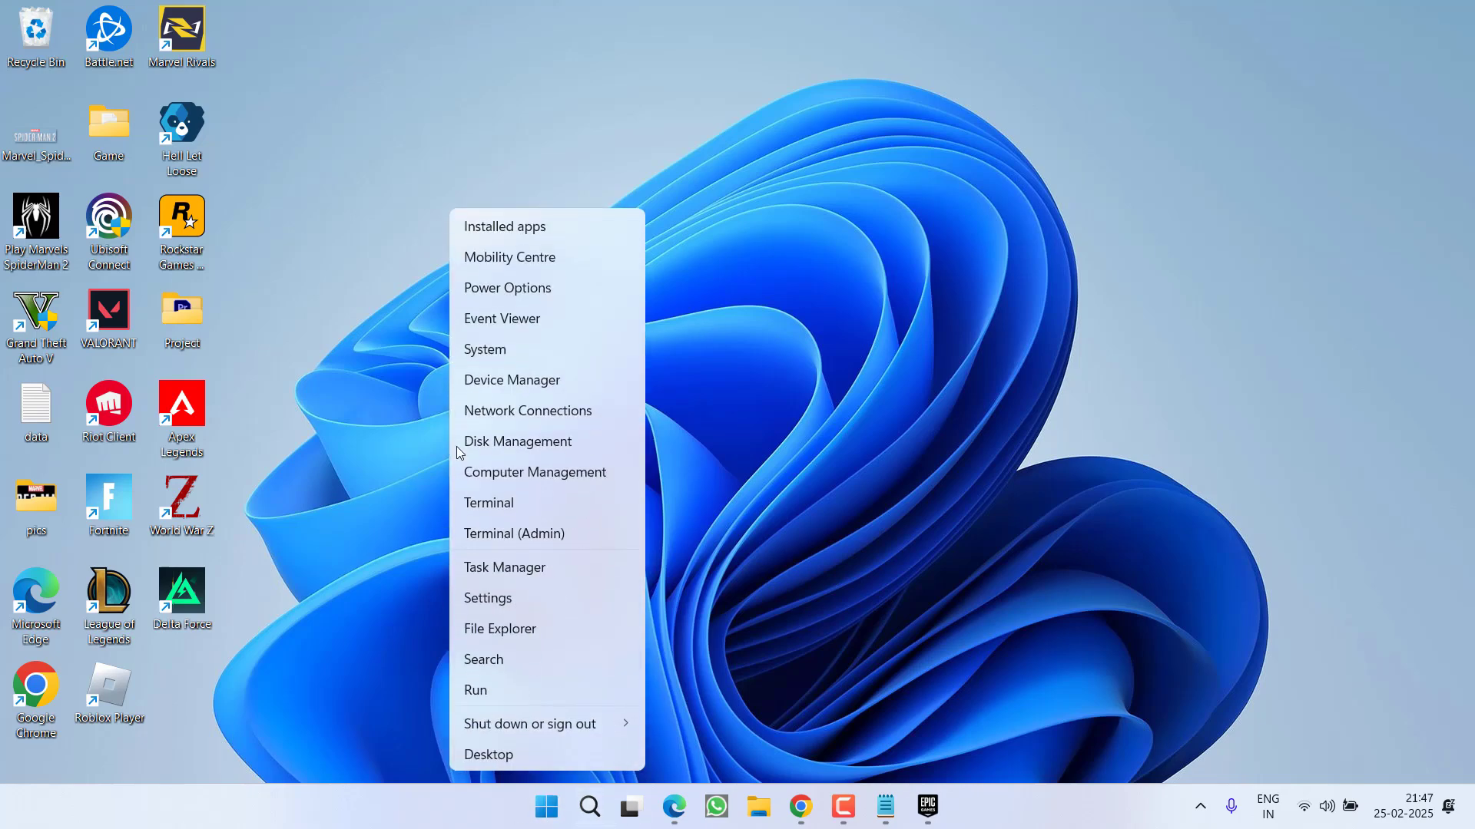
click(531, 441)
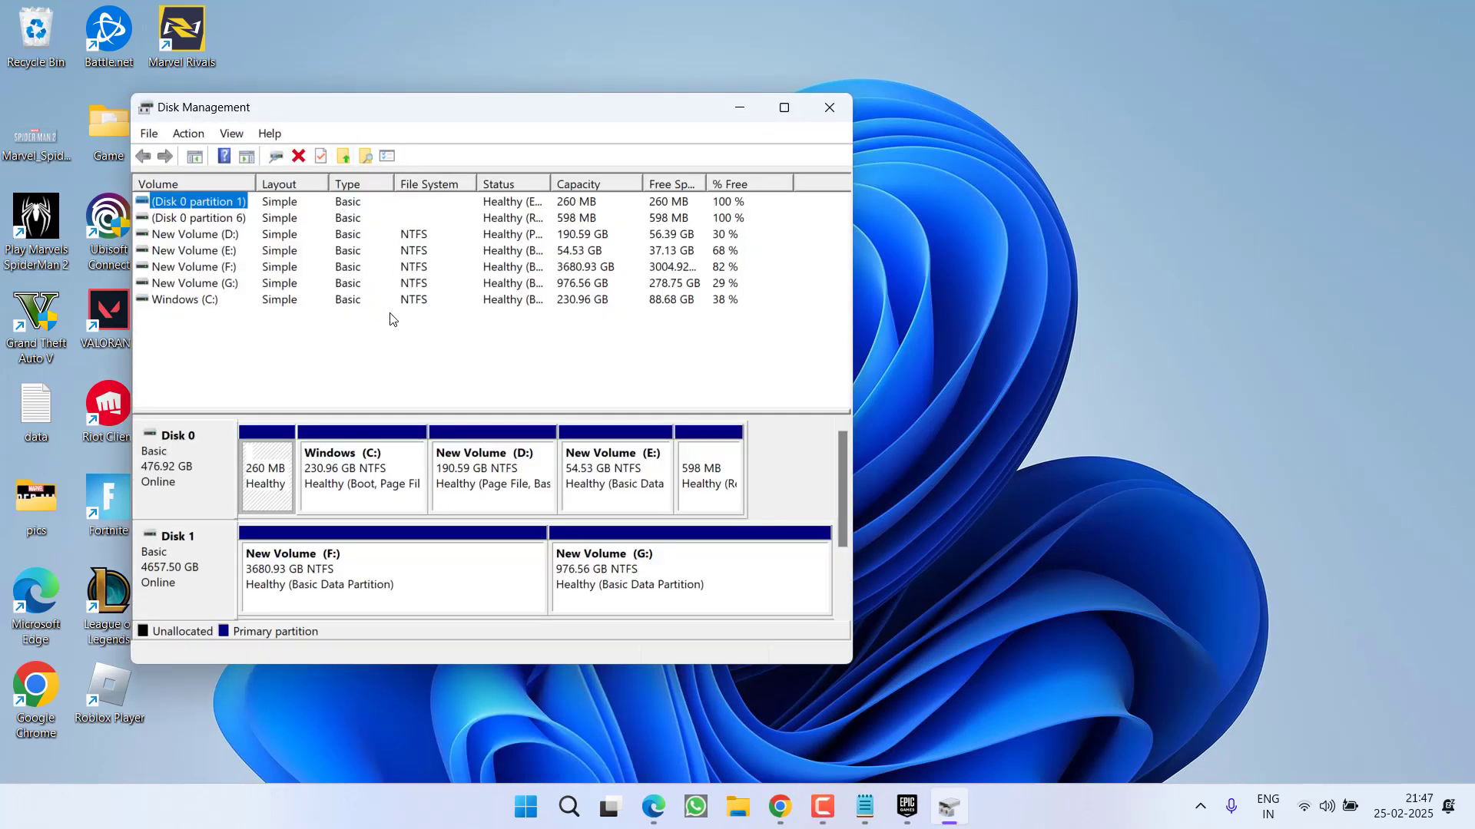
click(188, 448)
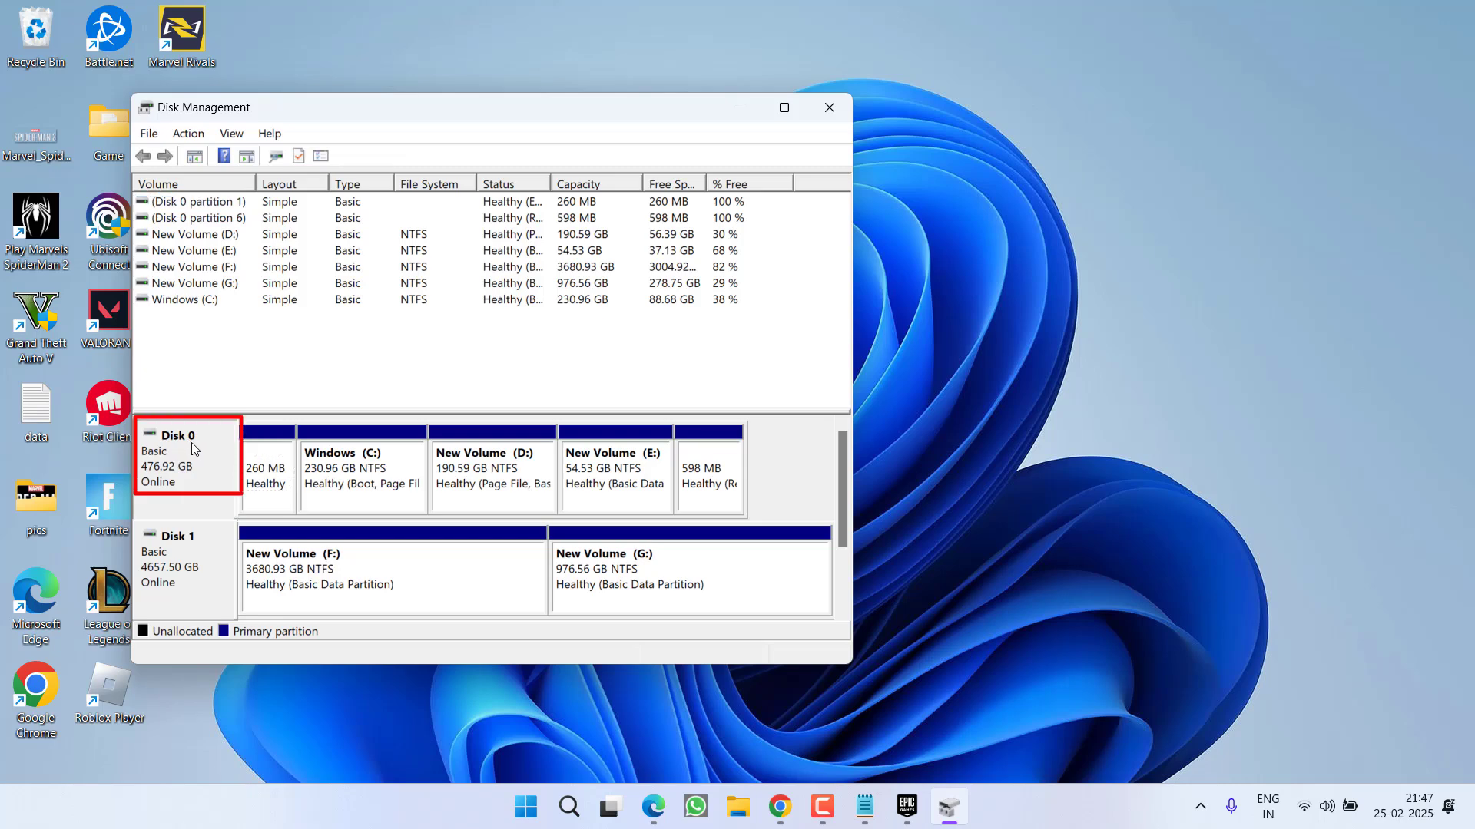
click(210, 579)
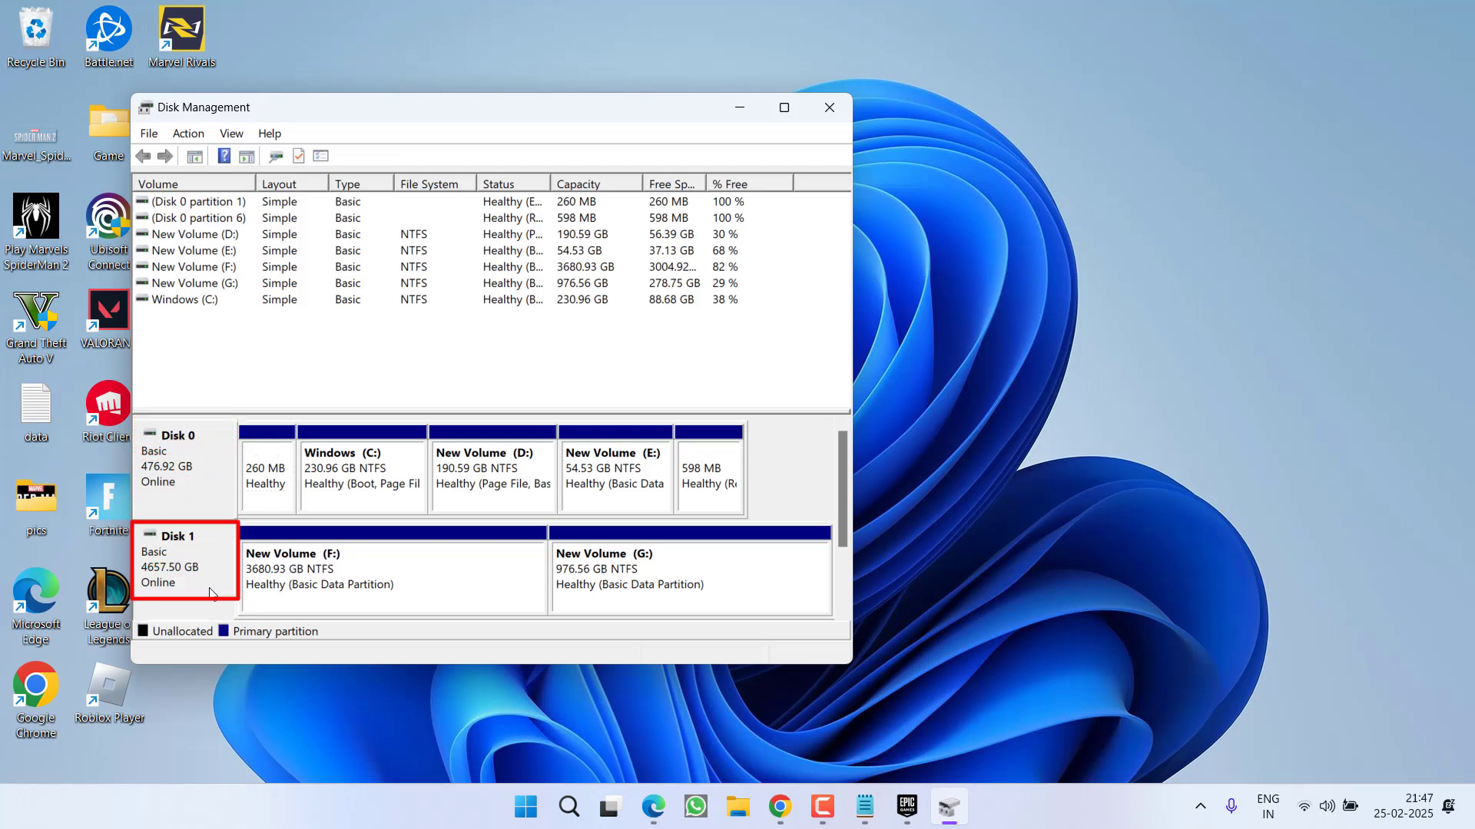
right_click(204, 594)
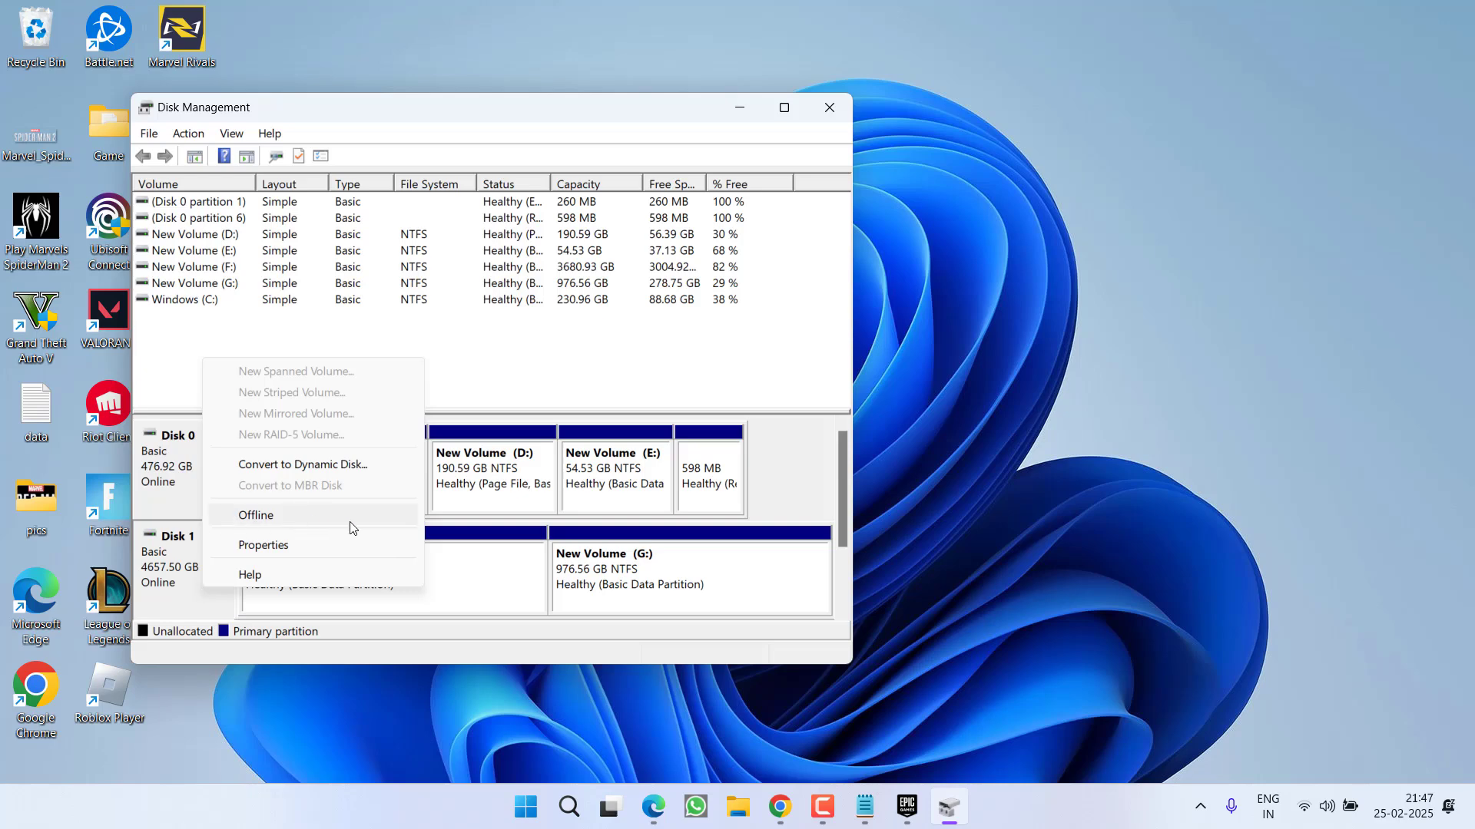
click(489, 578)
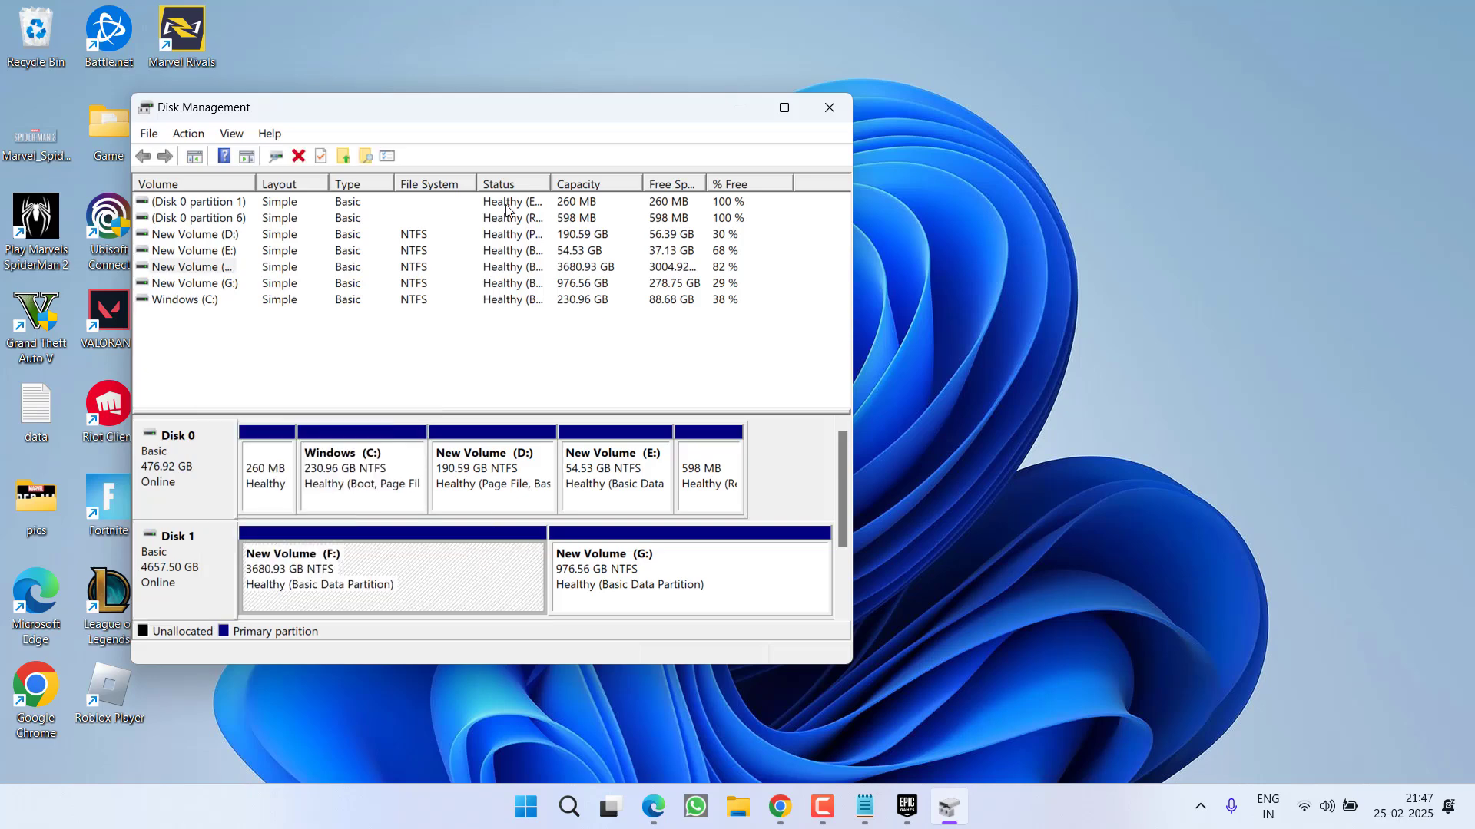
click(829, 109)
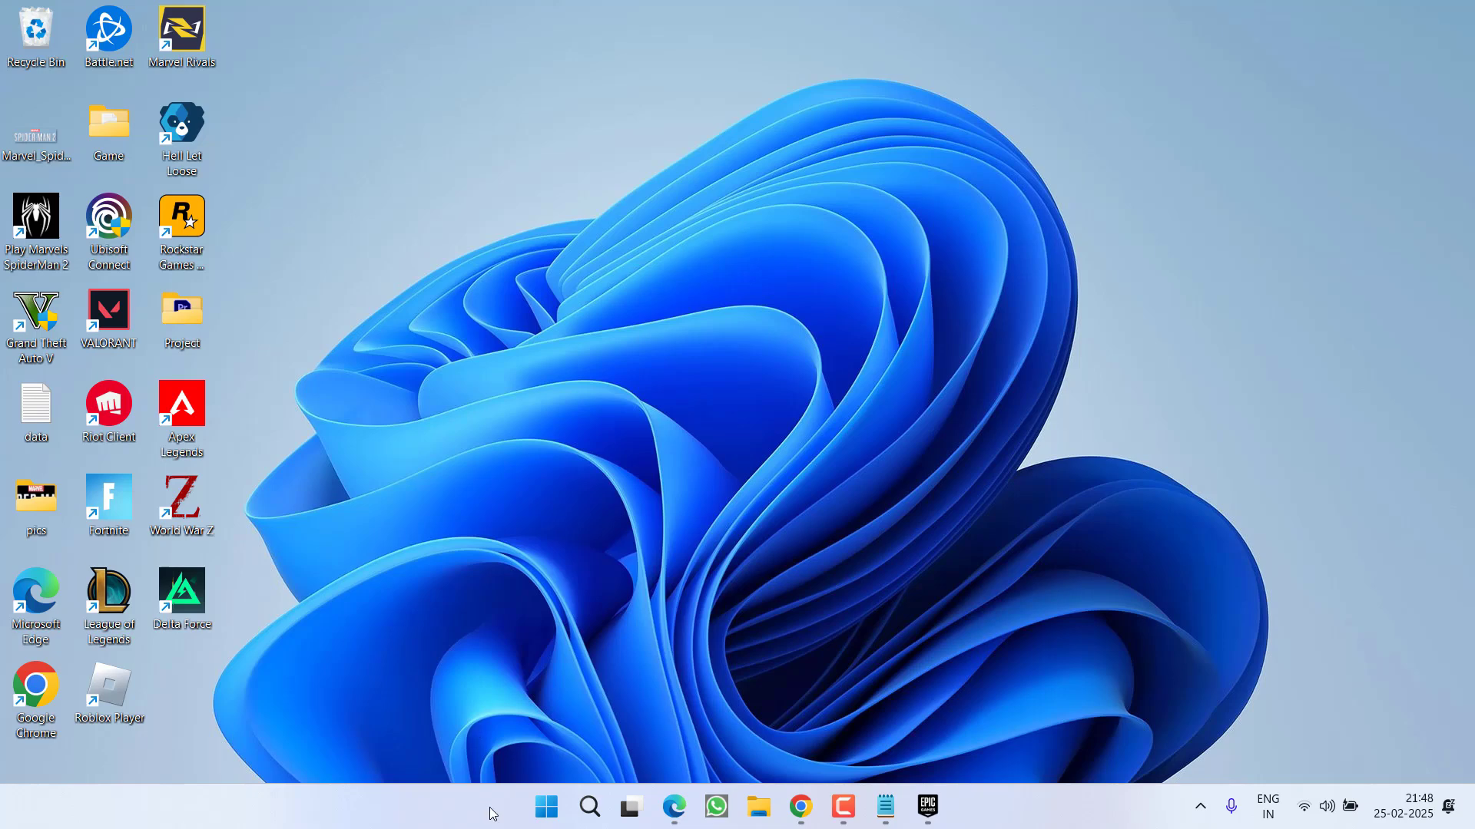
Step: Open the %localappdata% folder from the Run box
right_click(546, 806)
click(491, 685)
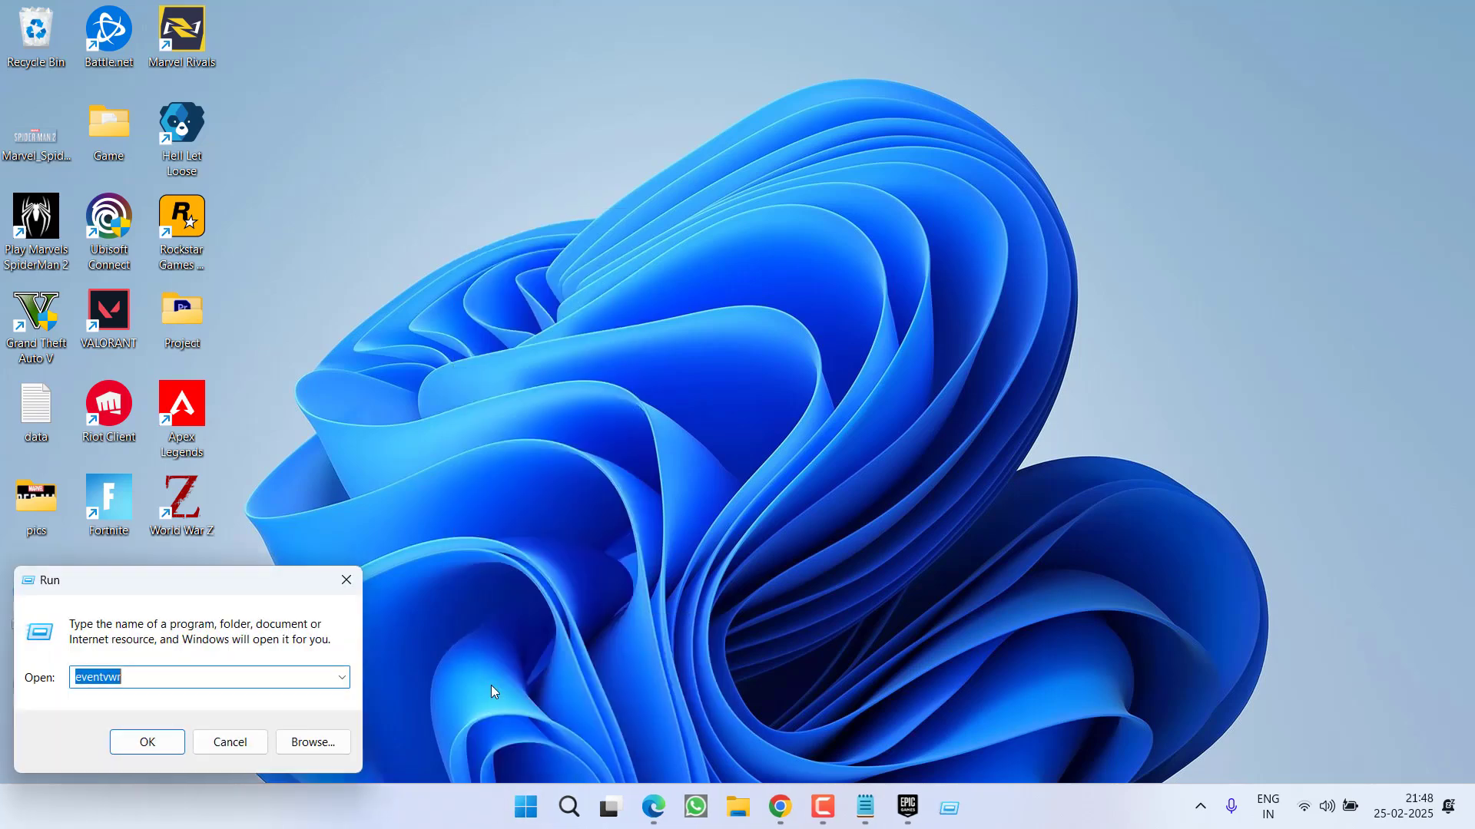
text(%)
key(Down)
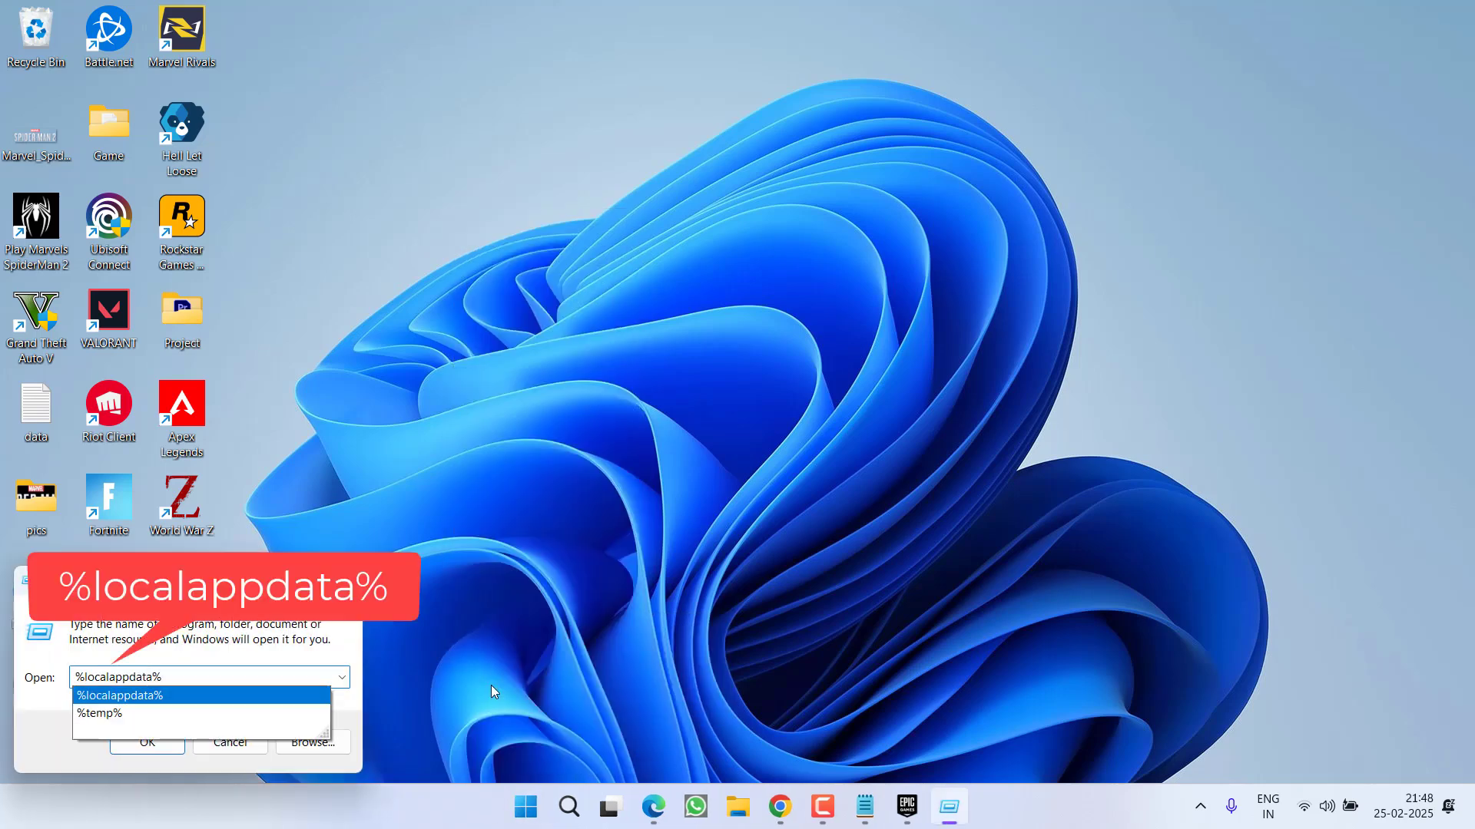
key(Return)
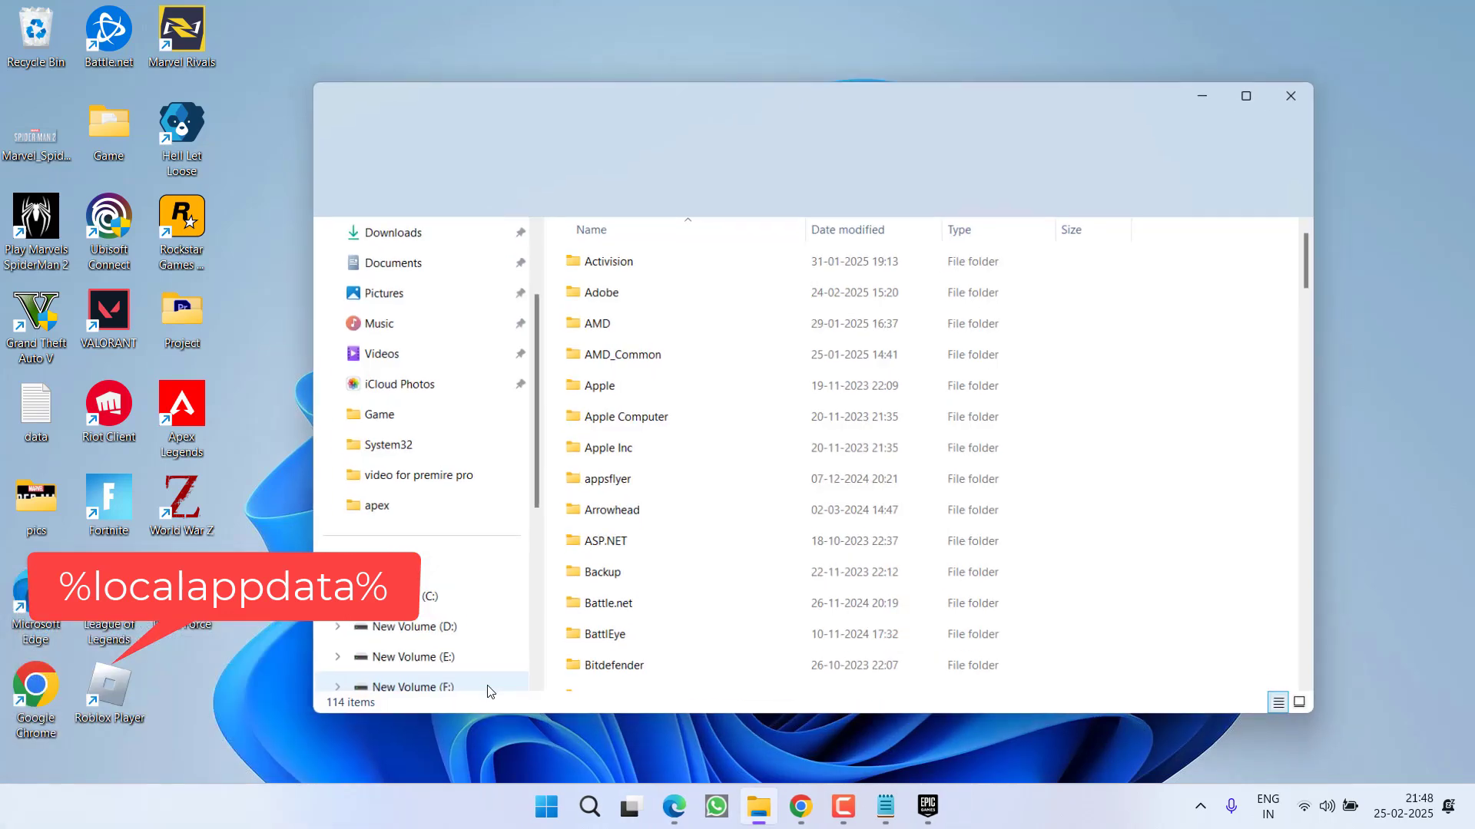
Step: Browse to EpicGamesLauncher\Saved\Config\Windows and open the Engine file in Notepad
key(e)
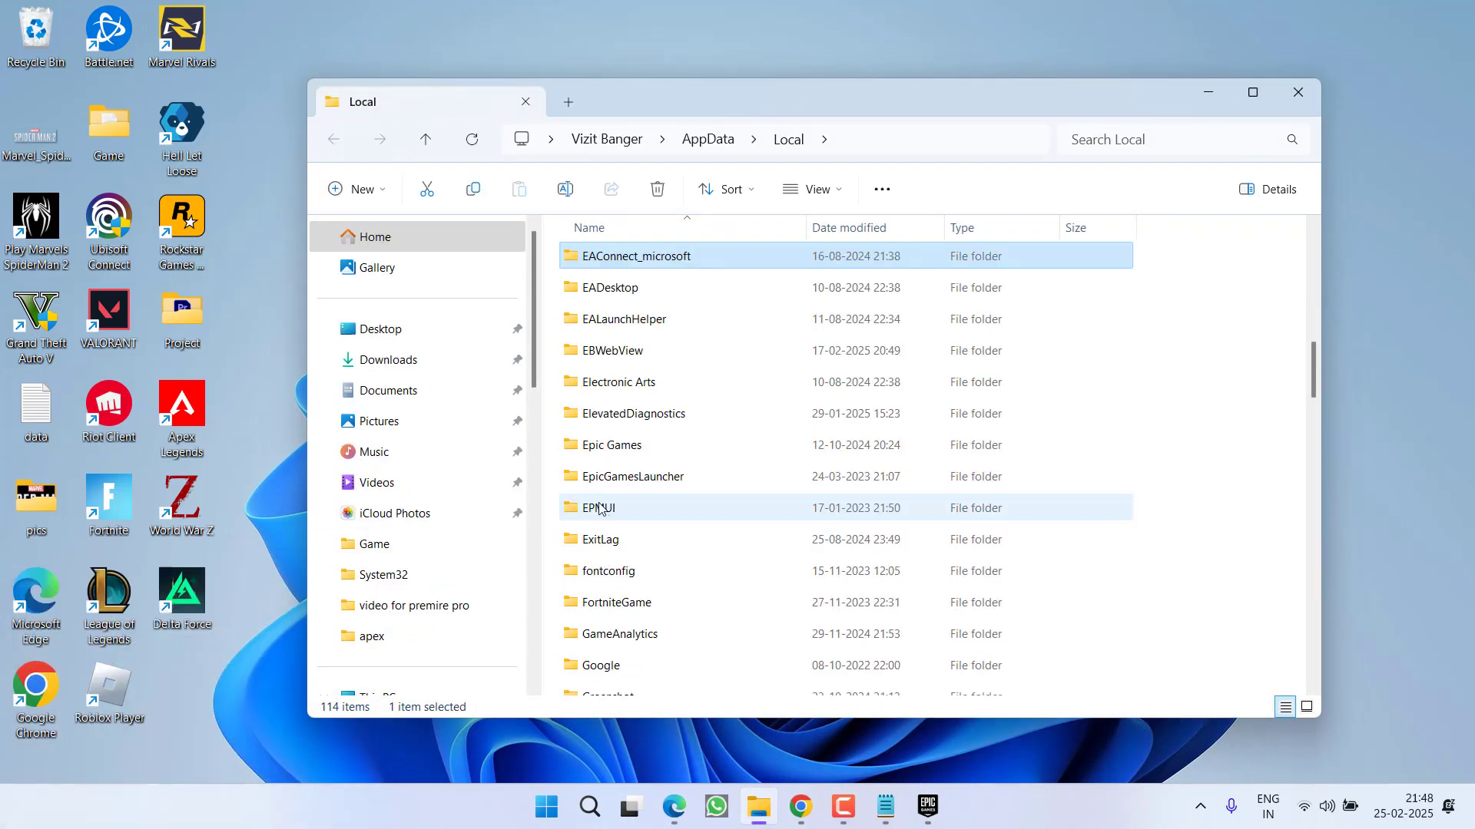
key(Down)
key(Down)
key(Down)
click(689, 487)
double_click(662, 484)
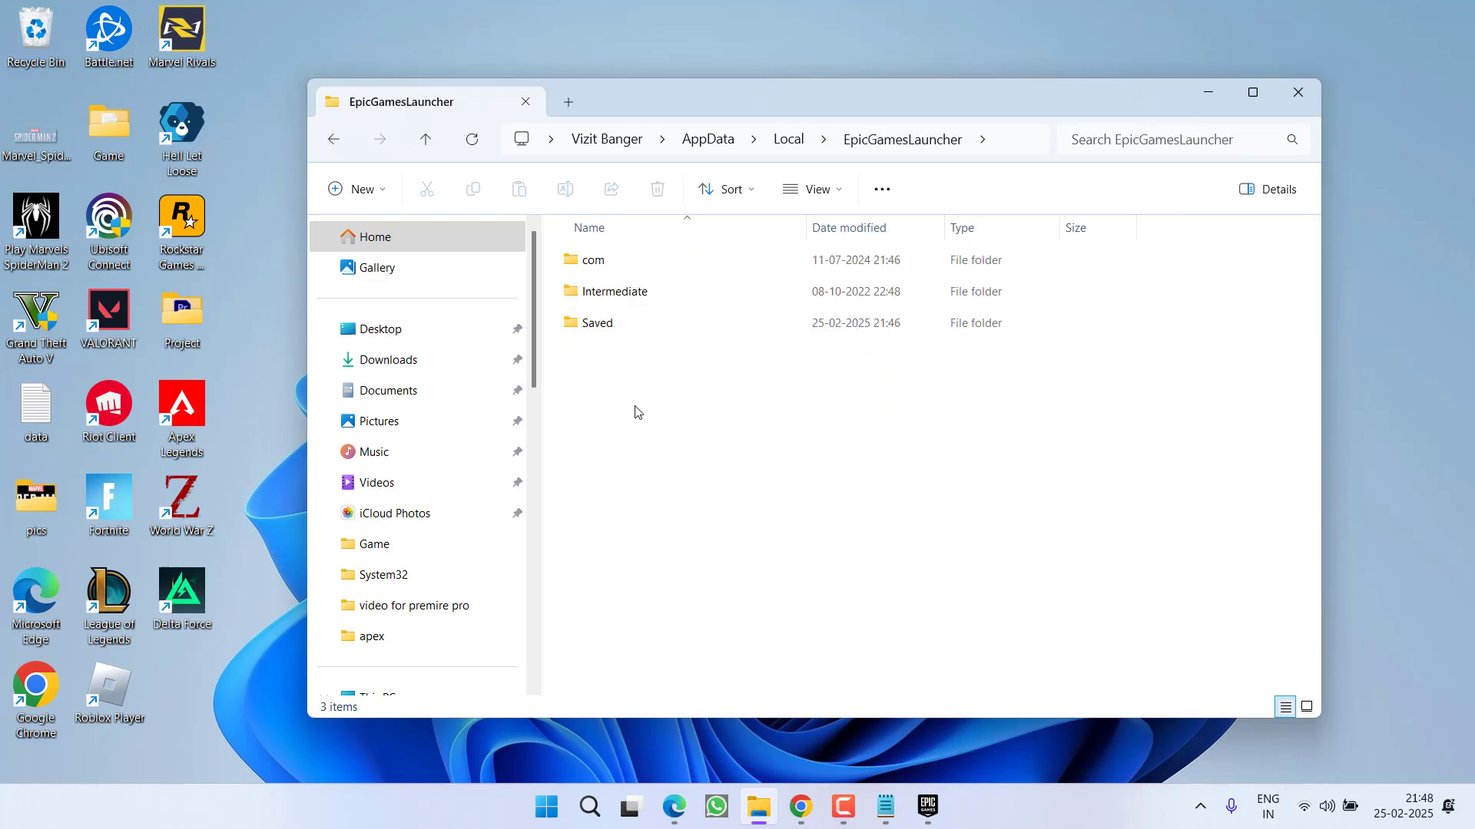
click(607, 337)
double_click(599, 329)
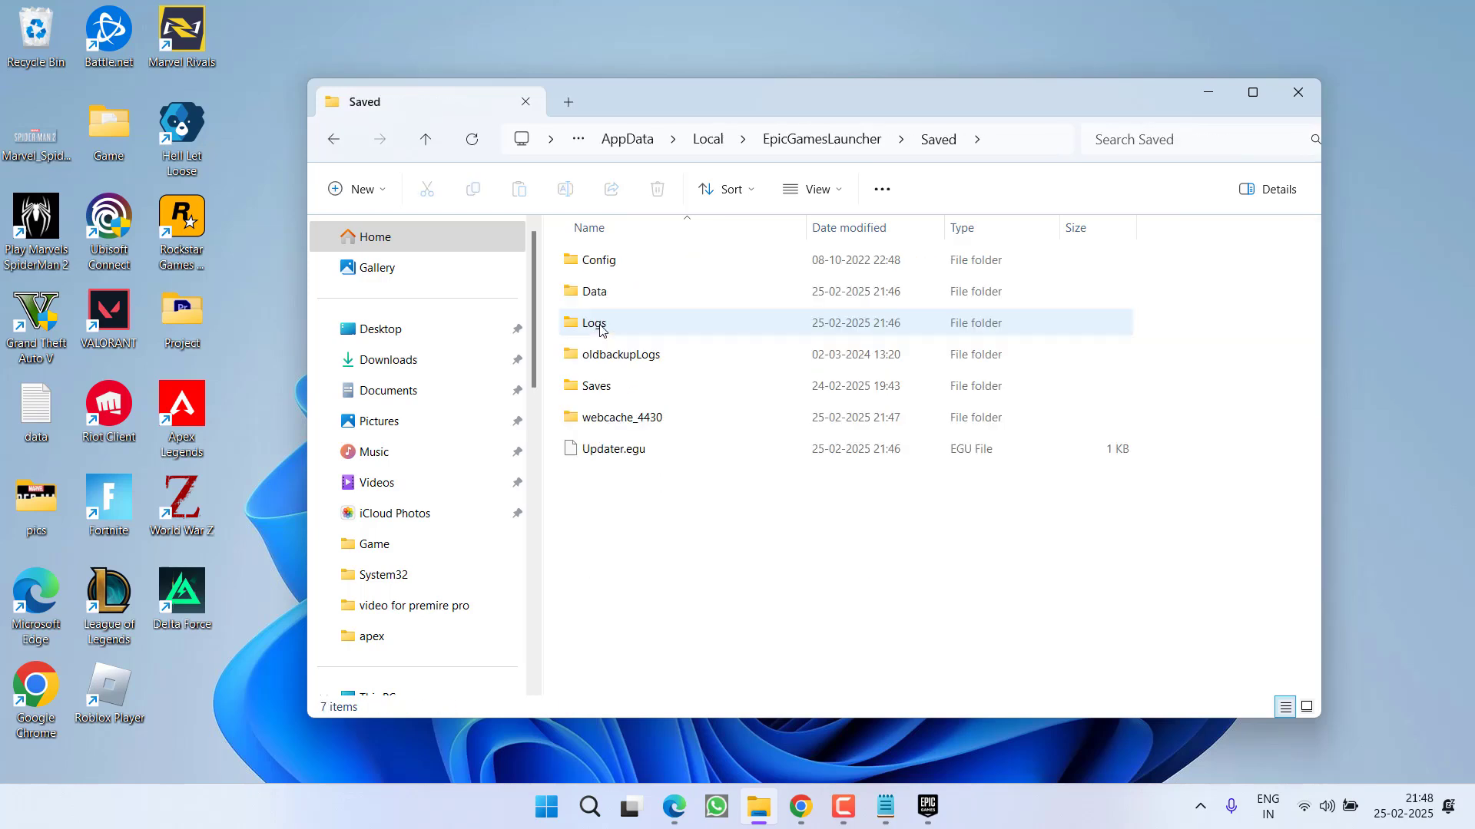
double_click(600, 259)
double_click(601, 292)
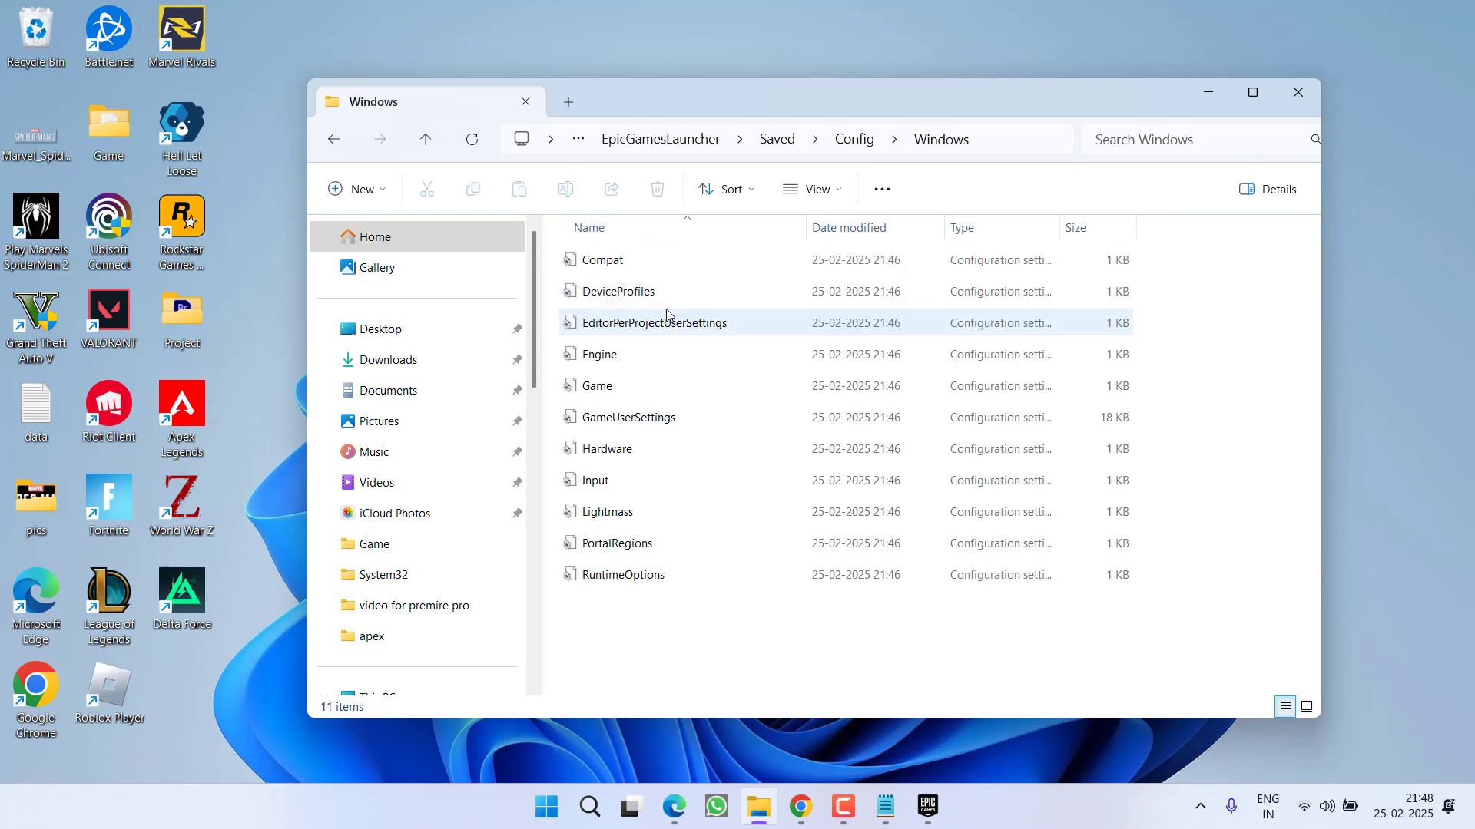
right_click(610, 359)
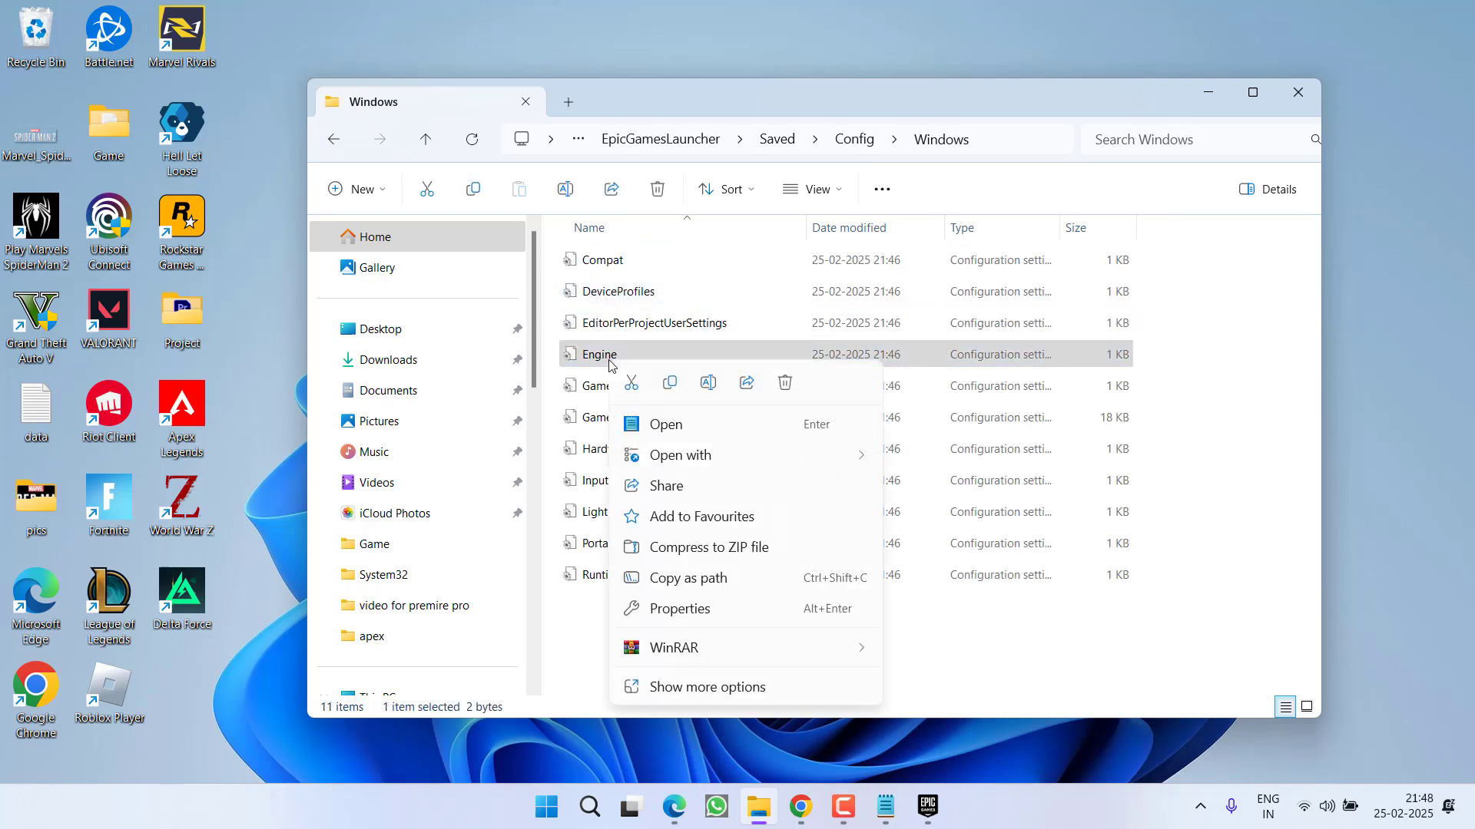
mouse_move(824, 459)
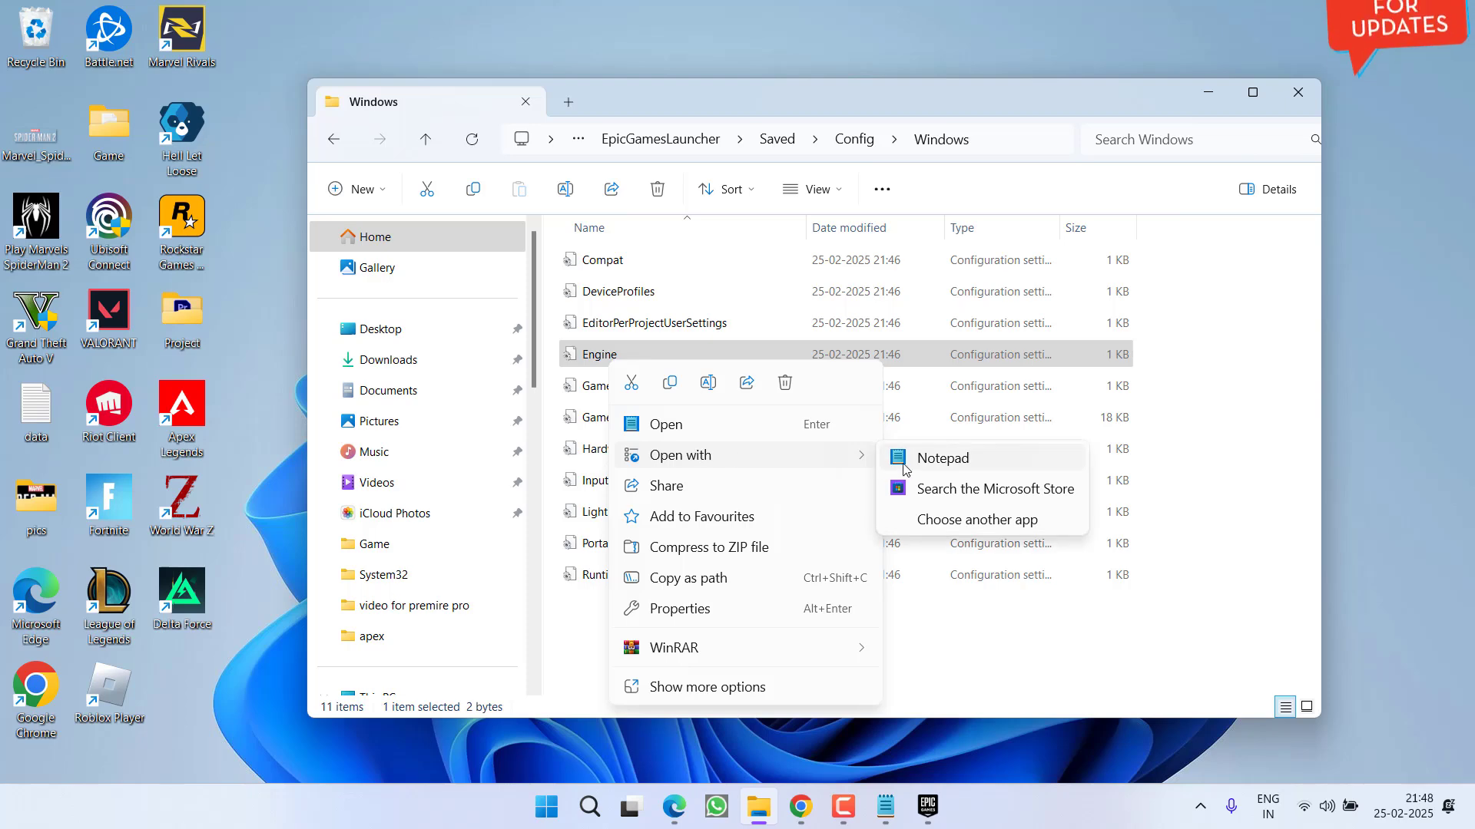
click(943, 458)
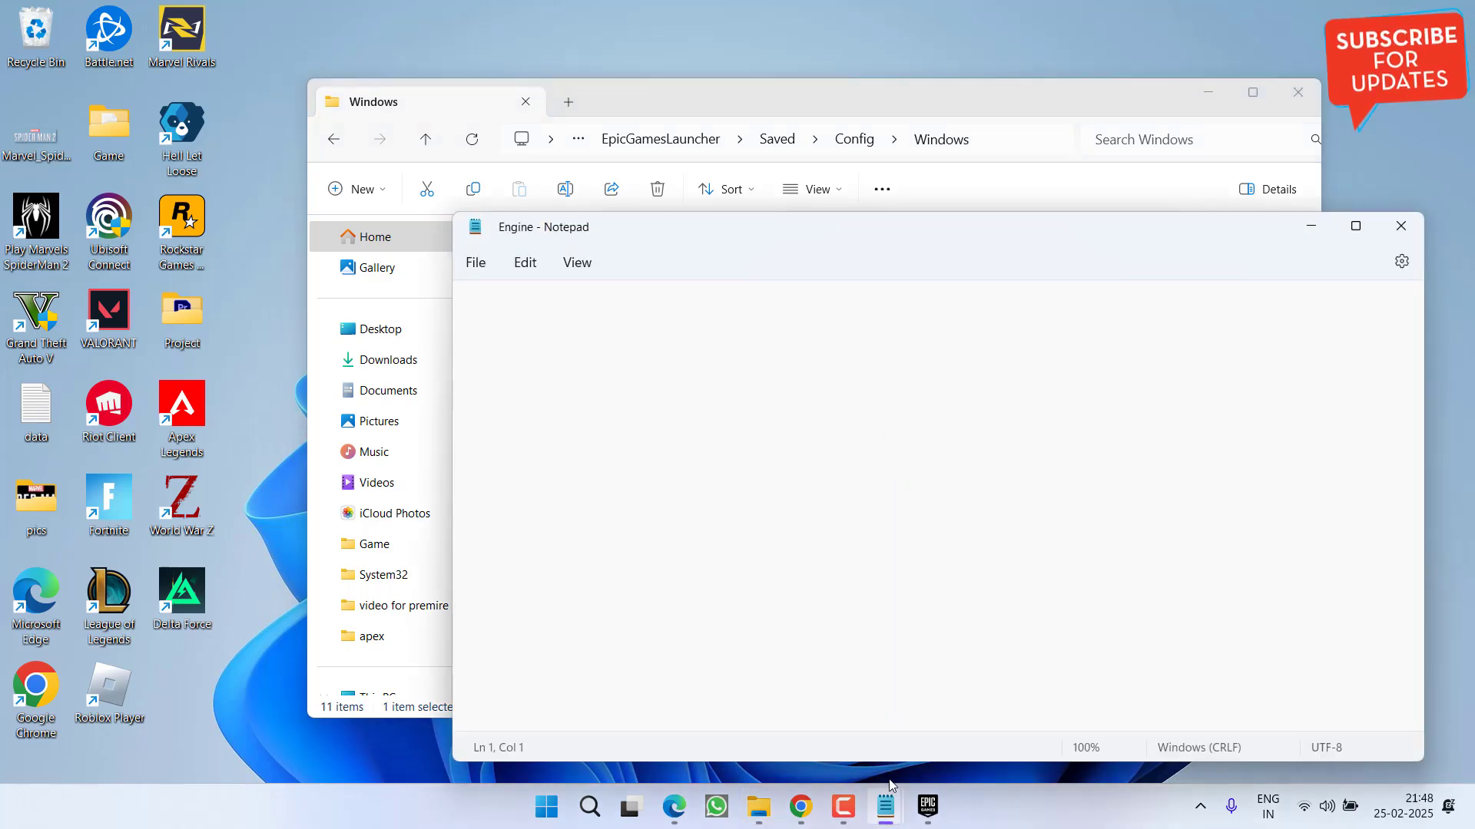
Step: Copy all the download settings text from the untitled Notepad note
mouse_move(883, 799)
click(790, 729)
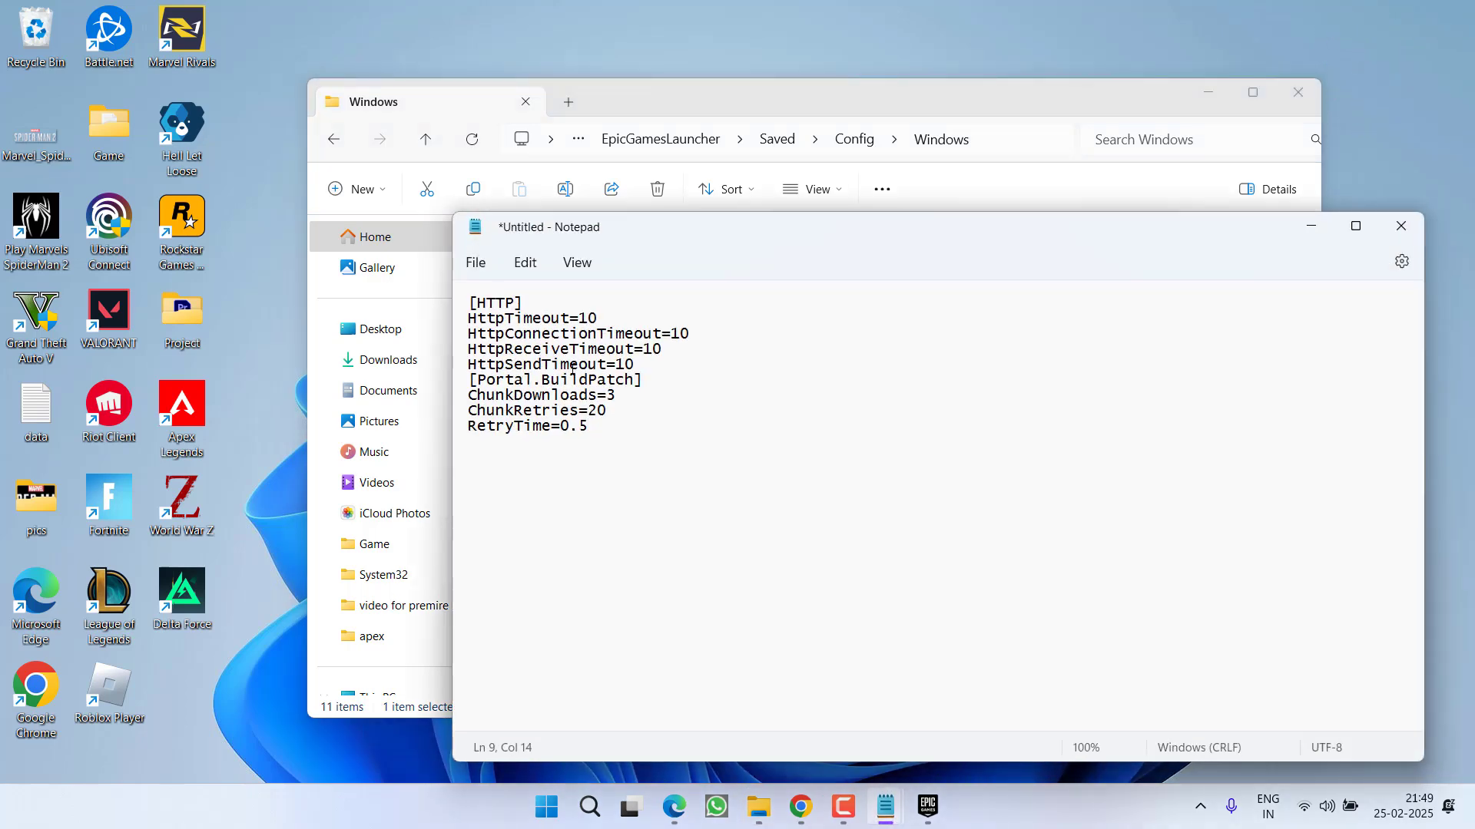
key(ctrl+a)
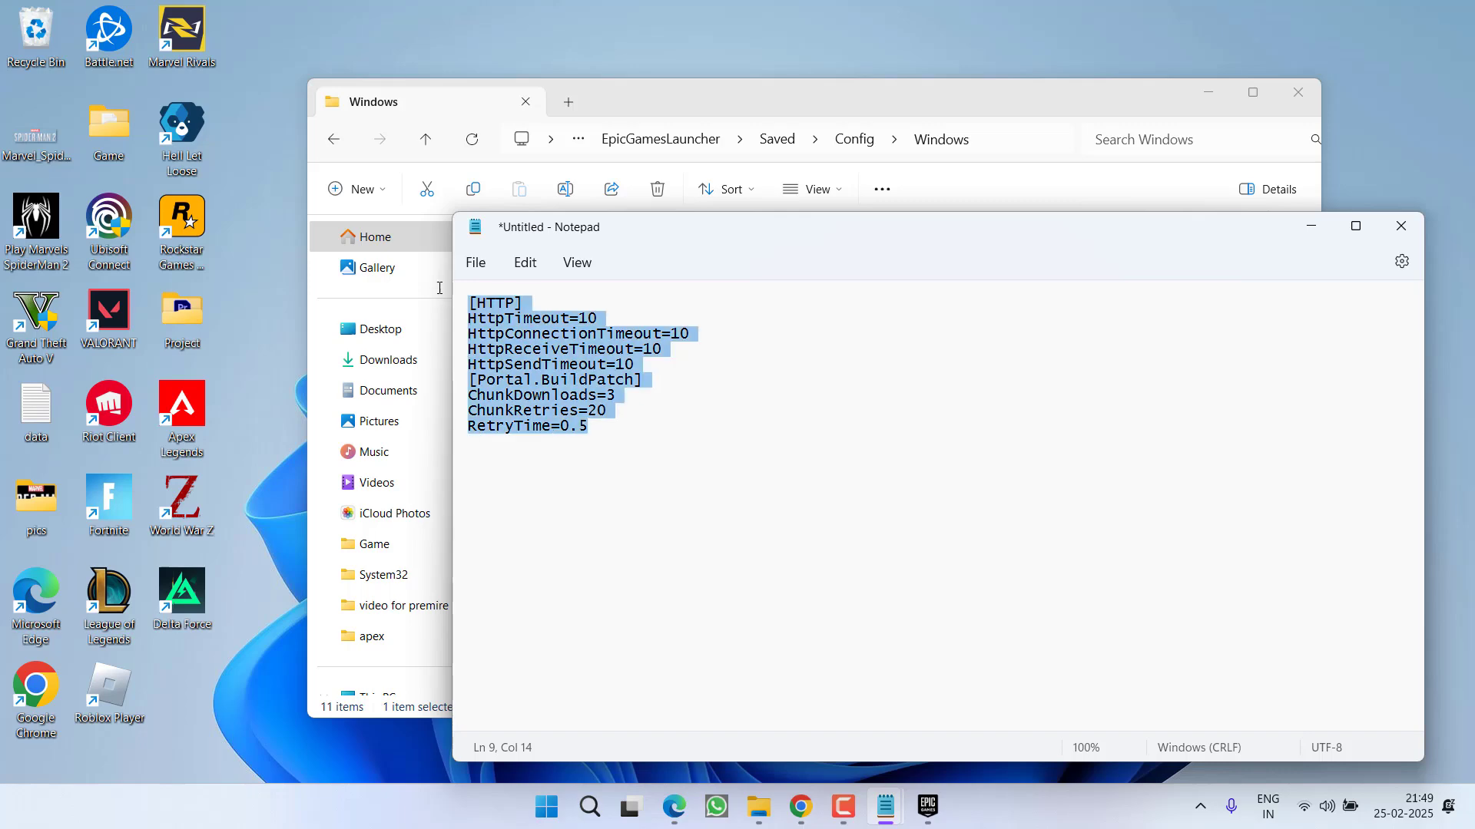
right_click(528, 324)
click(584, 425)
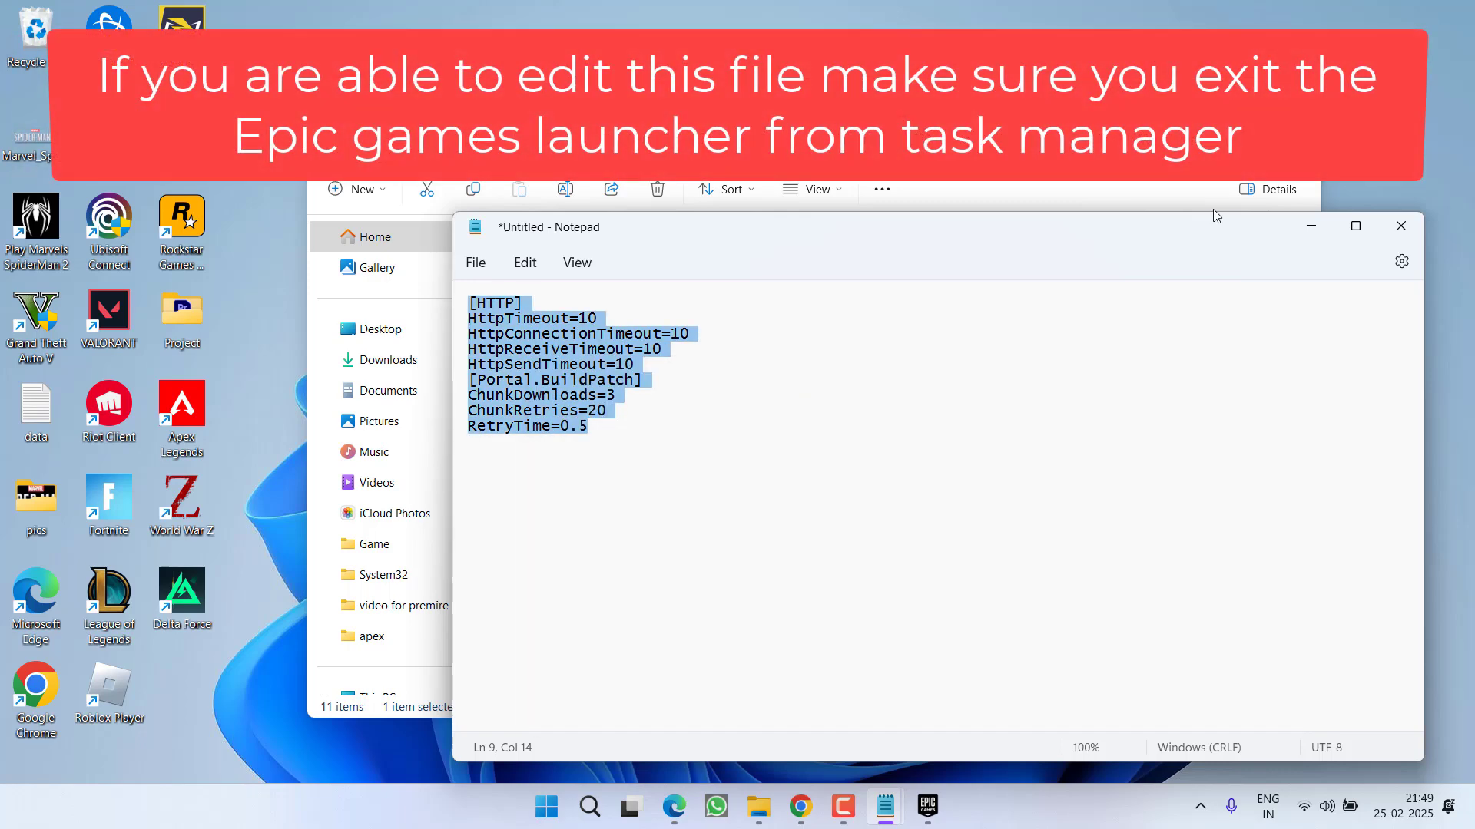
Step: Paste the [HTTP] and [Portal.BuildPatch] settings into Engine, save it and close Notepad
click(1308, 228)
right_click(537, 335)
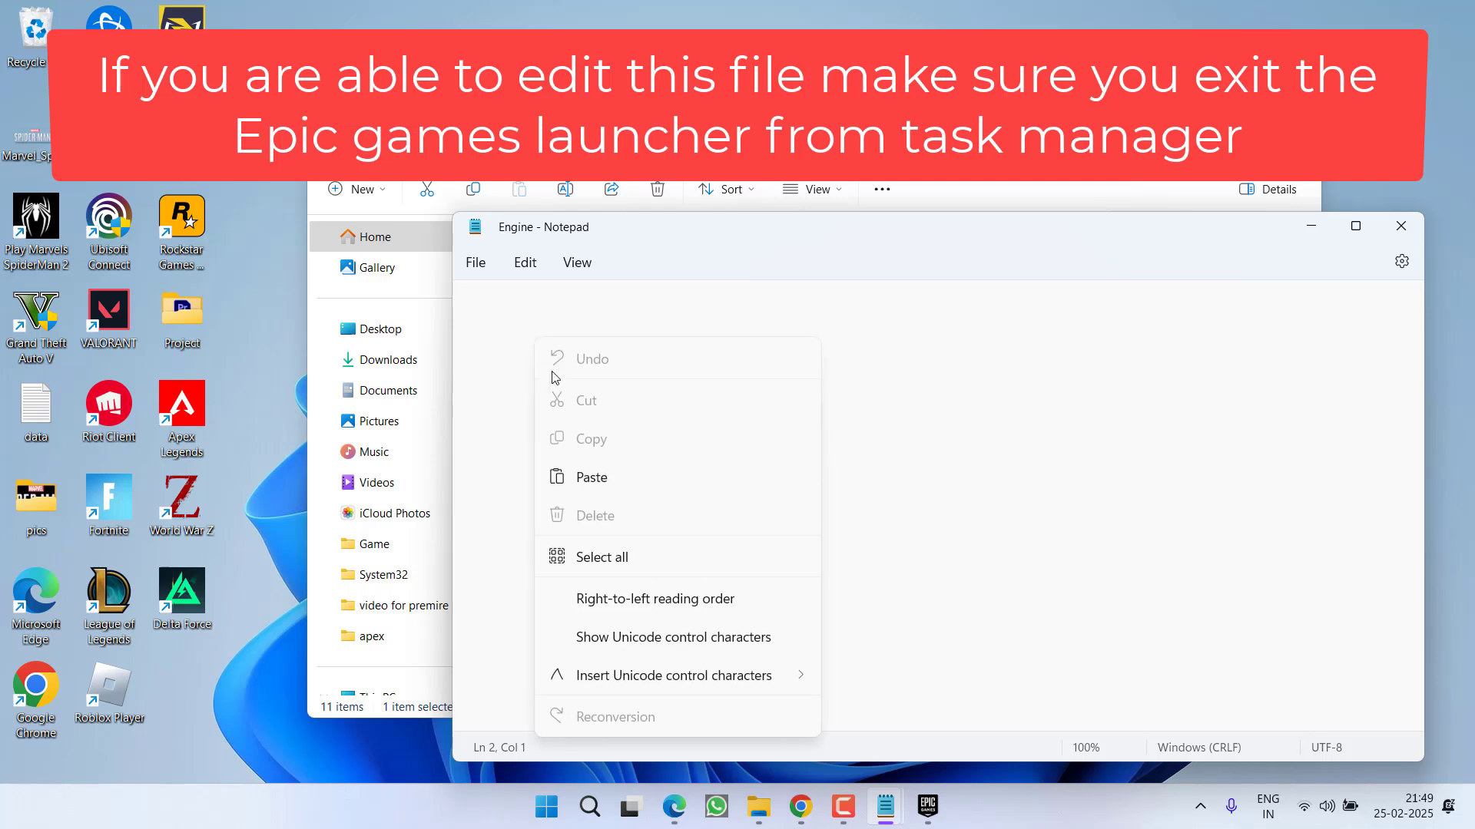
click(590, 478)
click(475, 262)
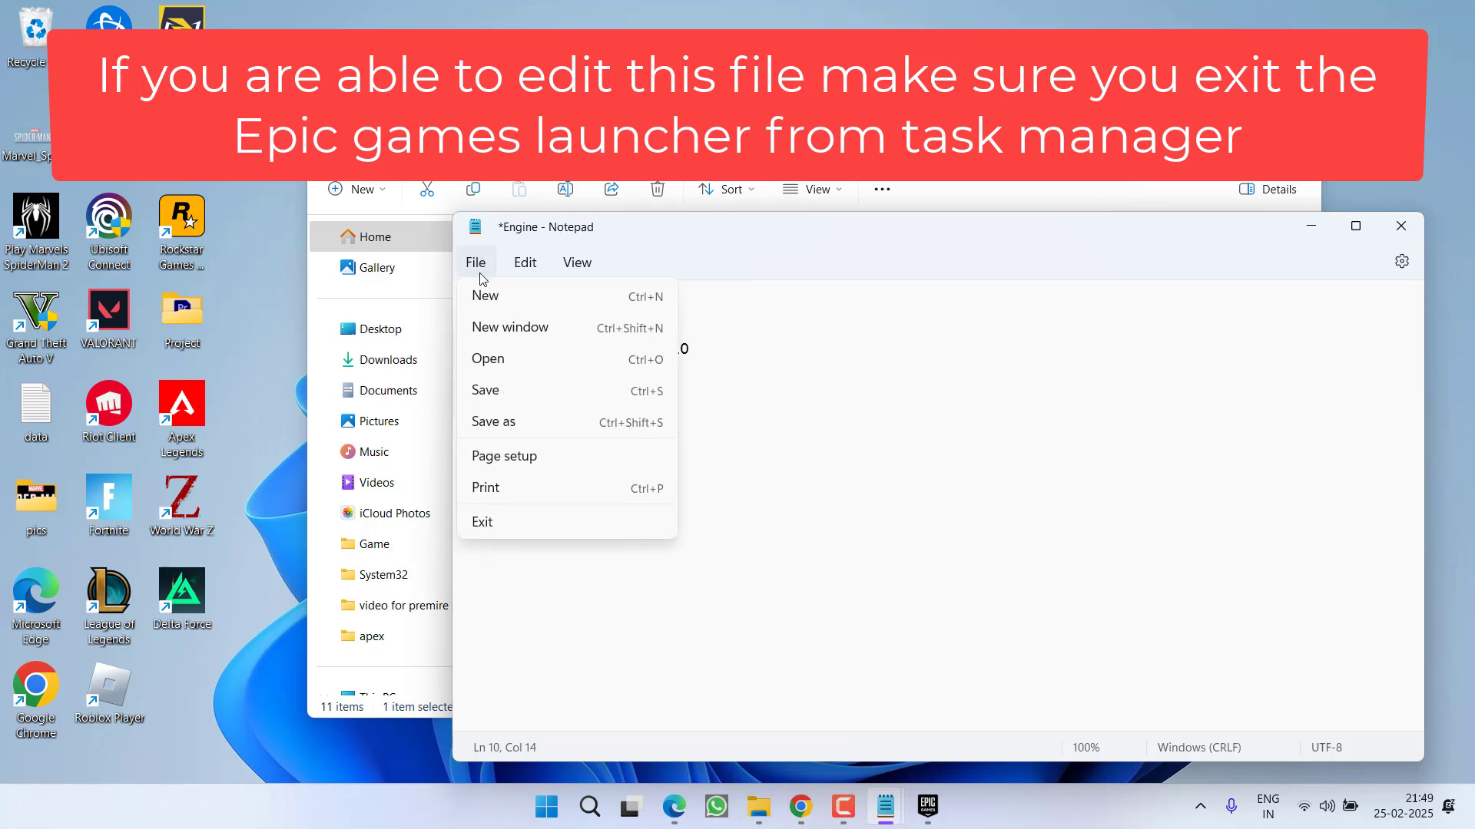
click(498, 390)
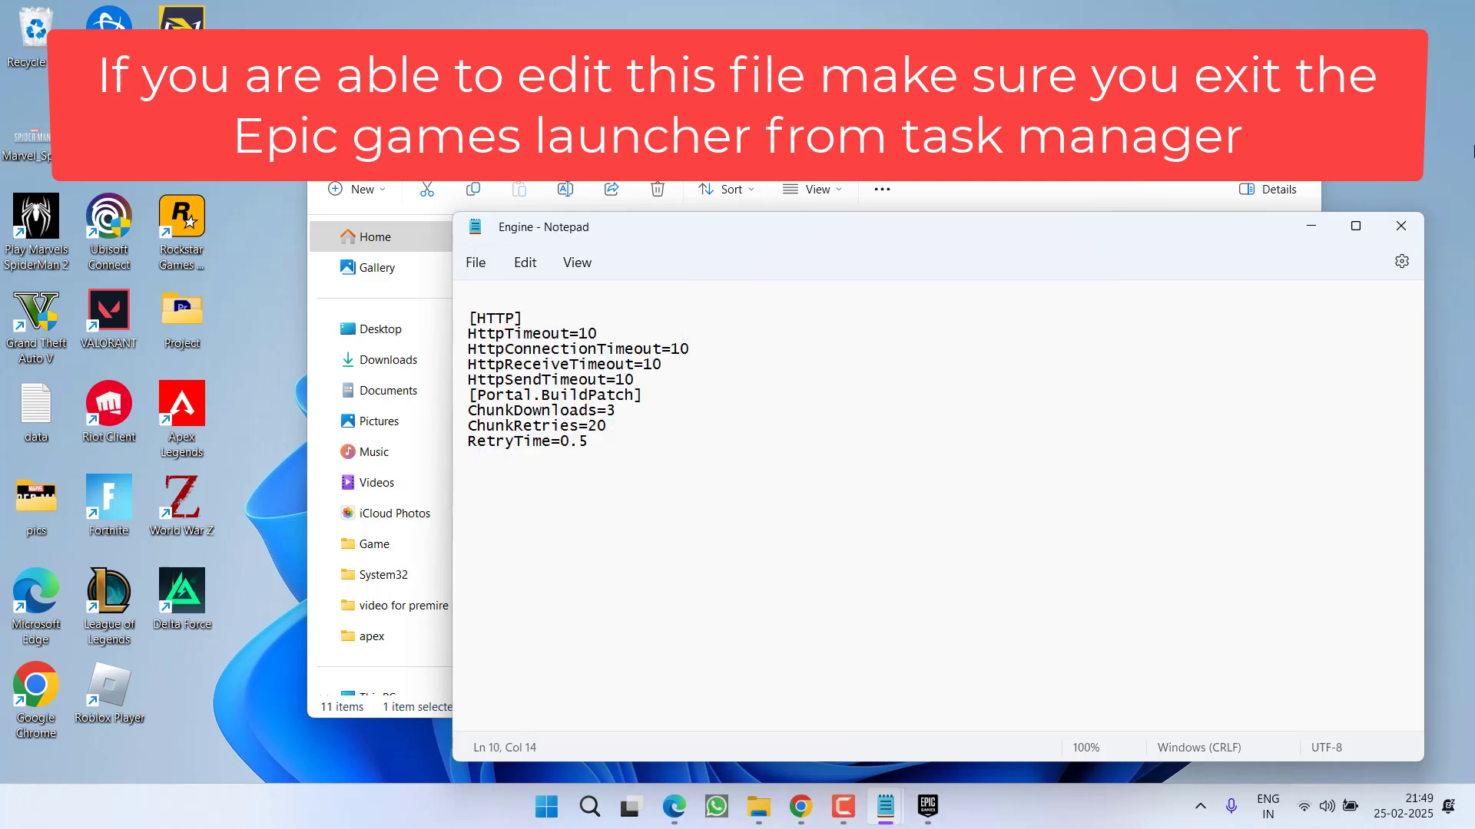
click(1401, 226)
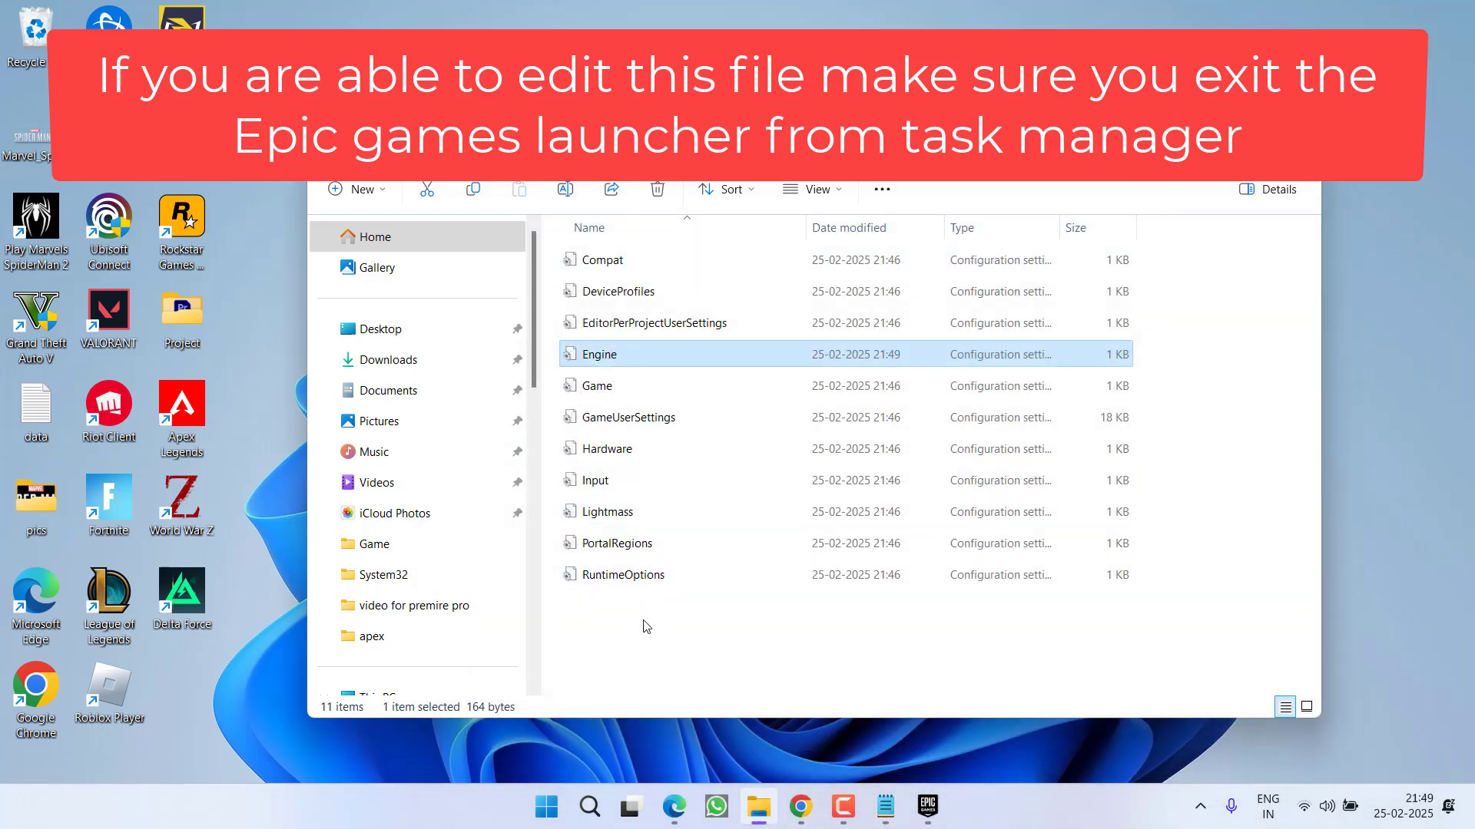
click(645, 628)
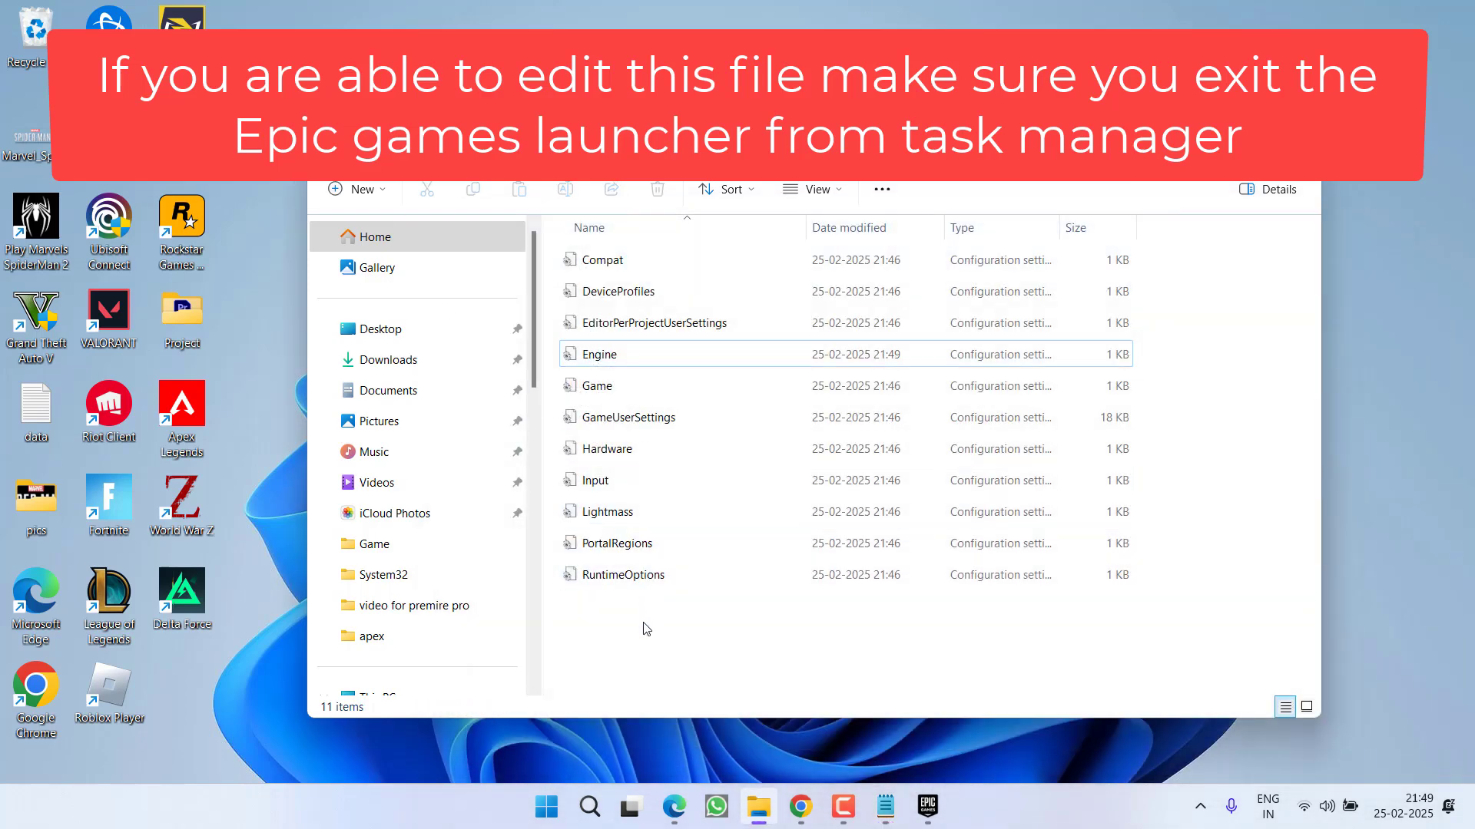
Step: Append .old to the Engine config file's name so it becomes Engine.old
click(633, 346)
key(F2)
key(End)
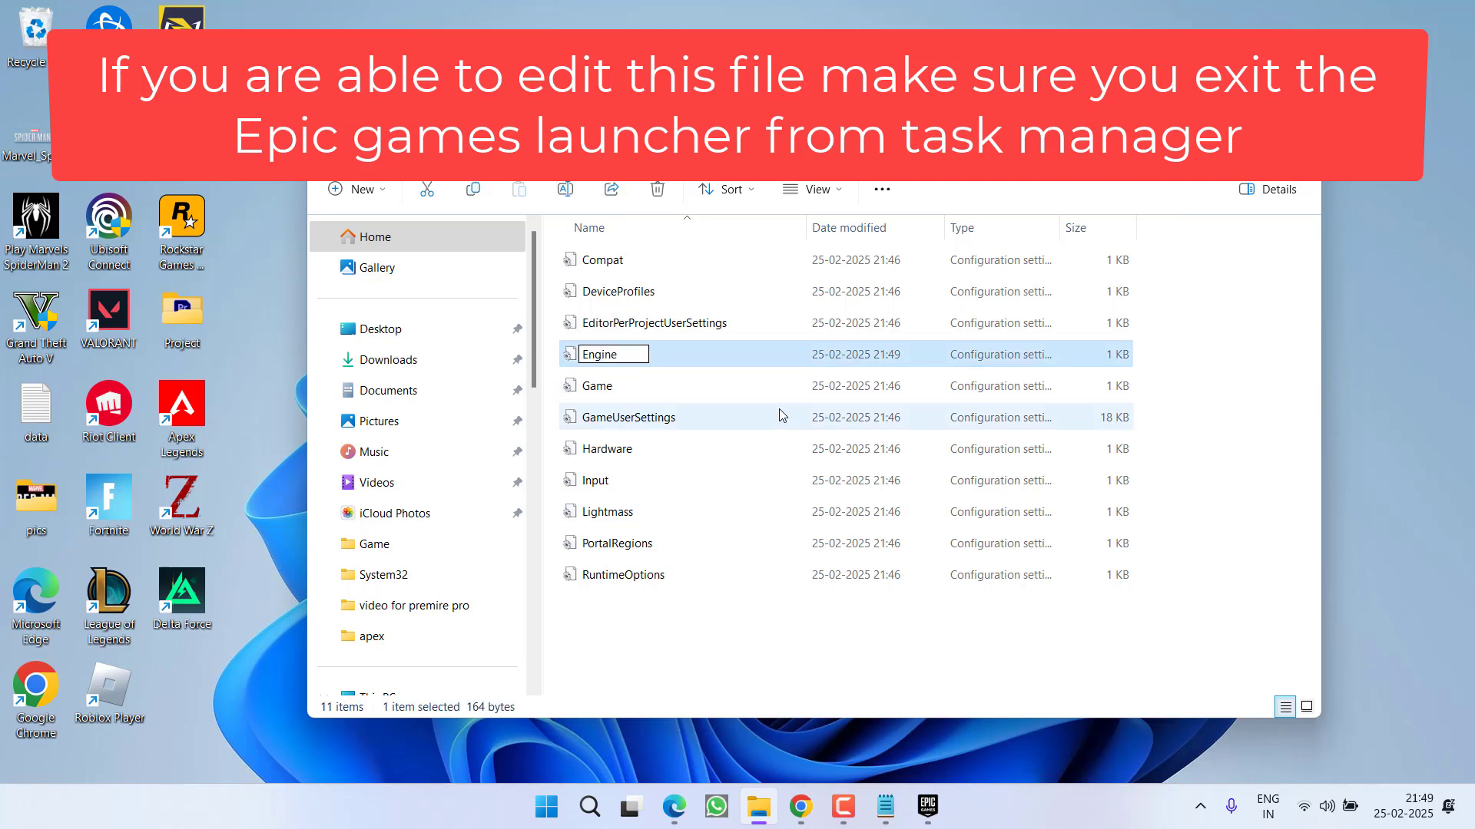
text(.old)
key(Return)
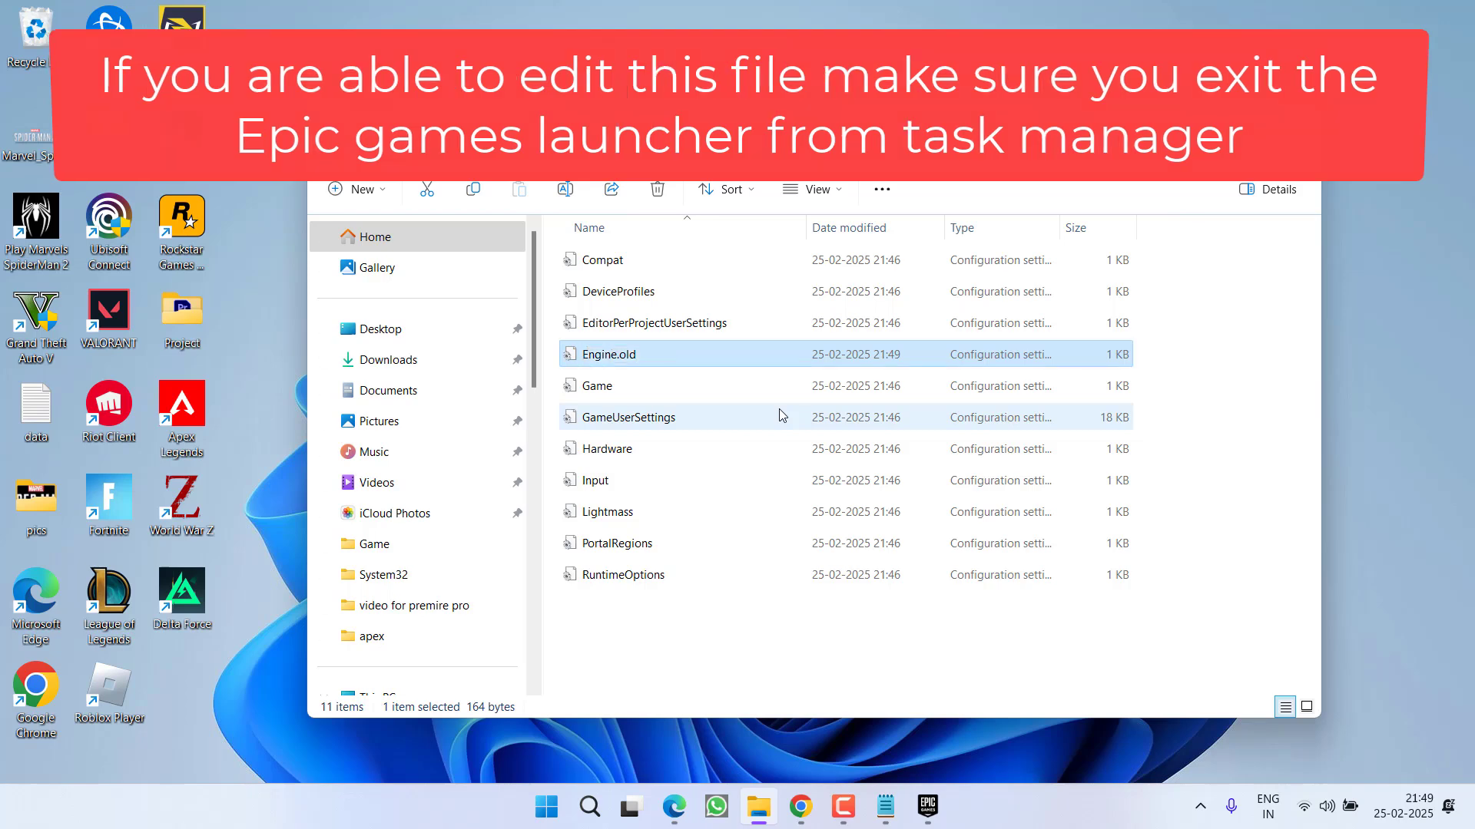
Step: Close the Epic Games Launcher window and exit it from the tray icon
click(930, 812)
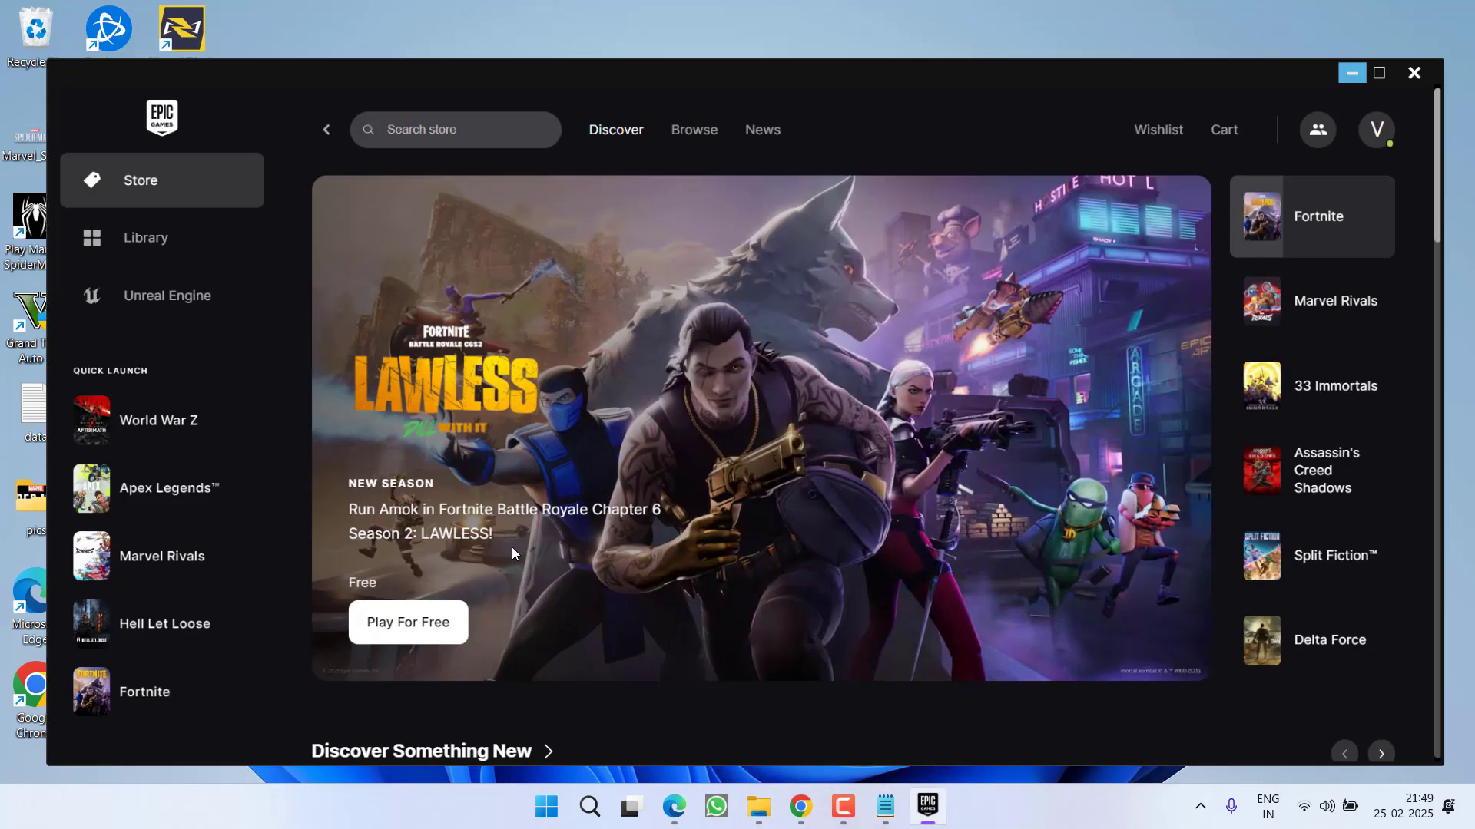
click(1444, 42)
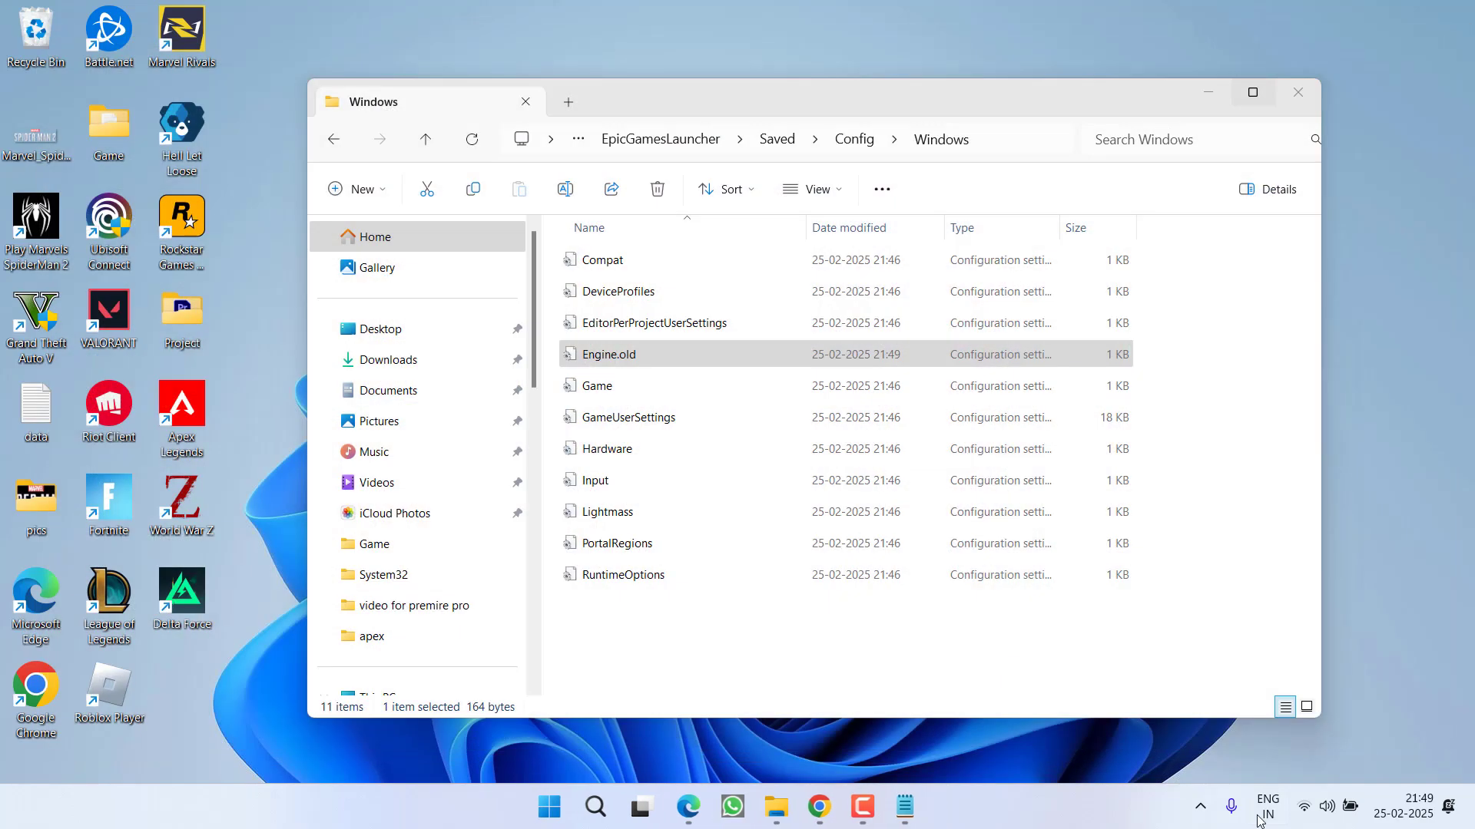
click(1200, 806)
right_click(1171, 720)
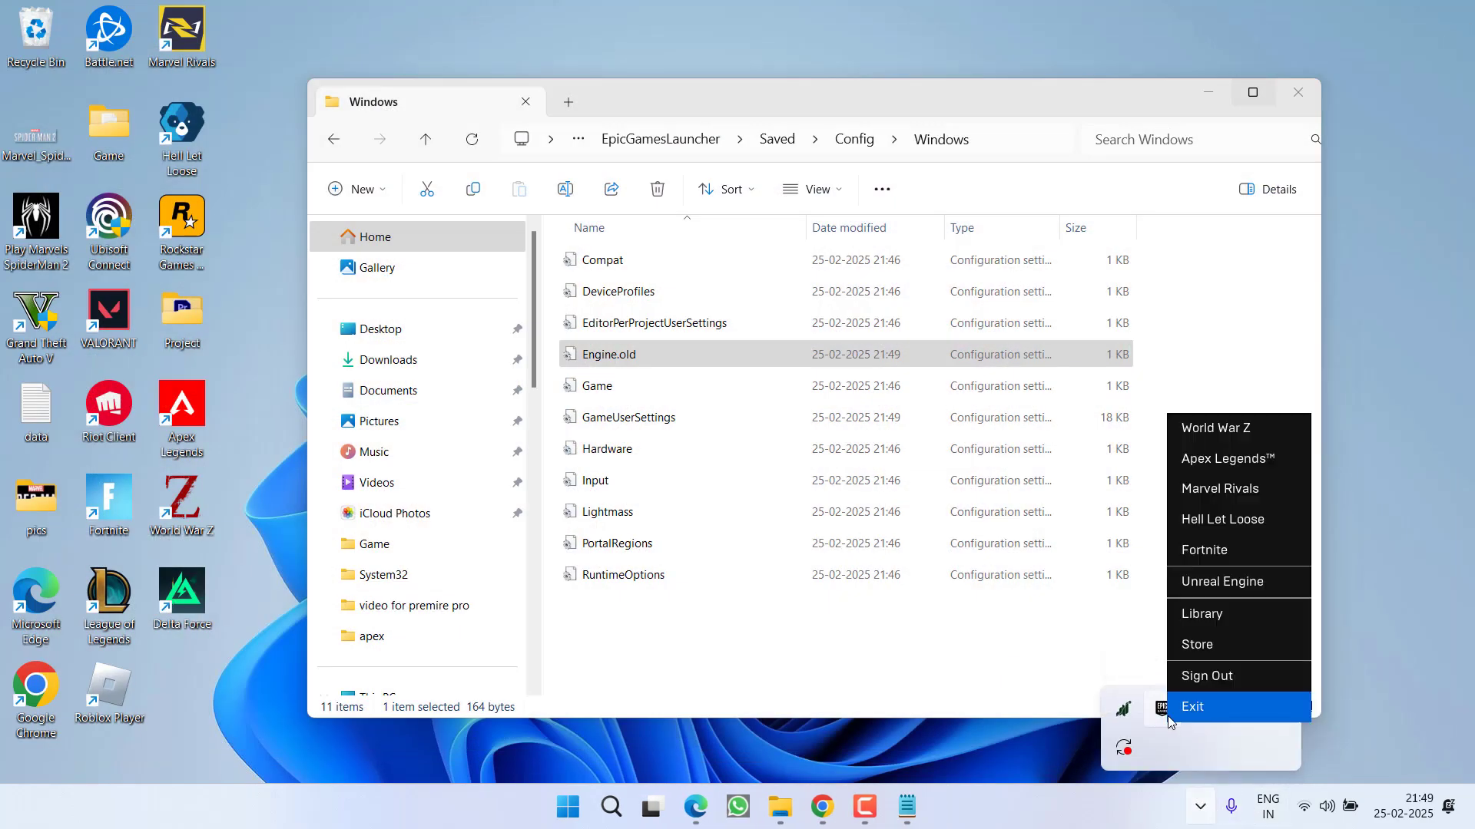
click(1195, 706)
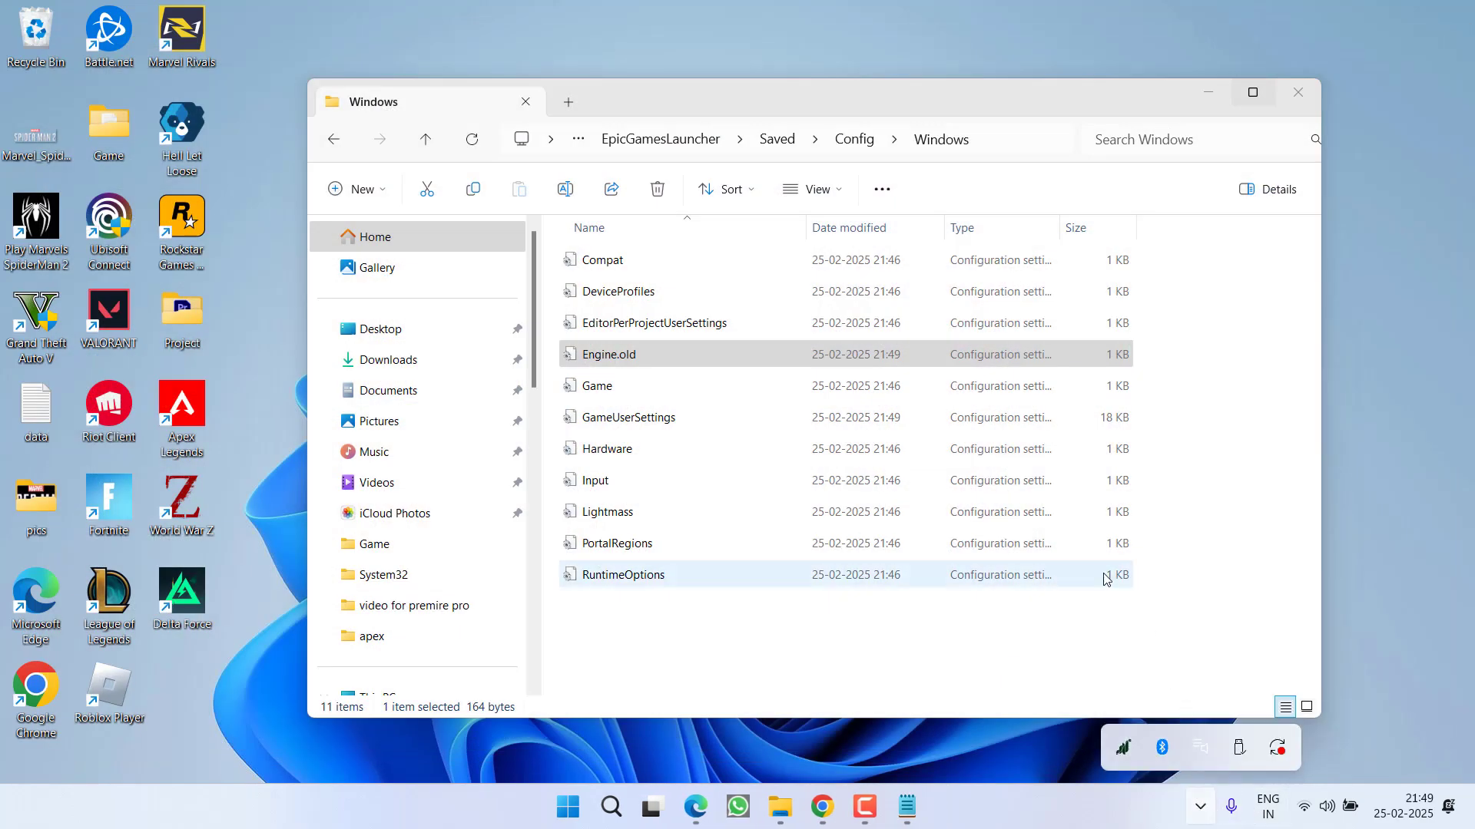
Step: Relaunch Epic Games Launcher with administrator rights, approving the UAC prompt
key(super)
text(epic)
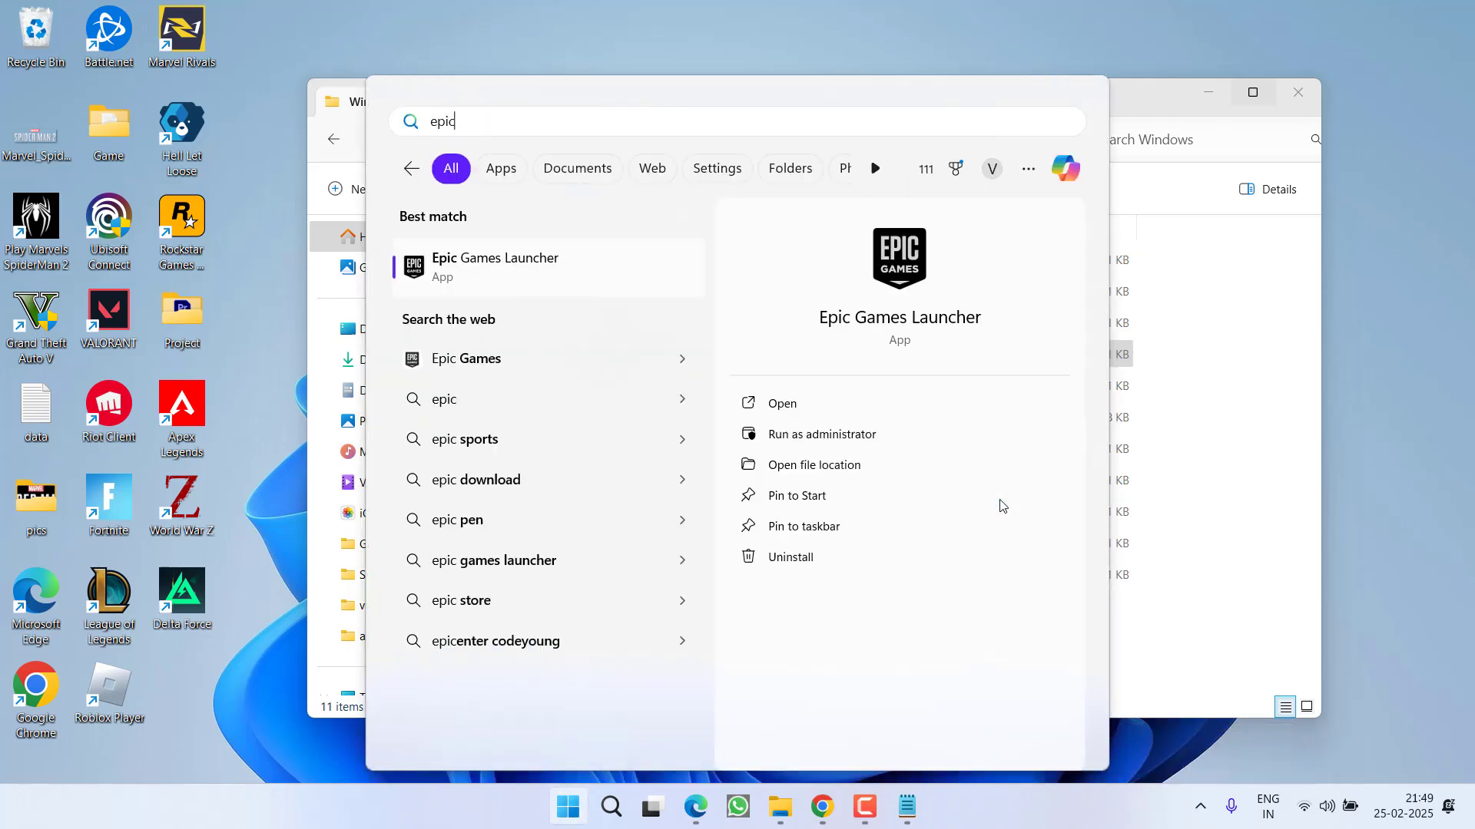
key(Return)
click(661, 563)
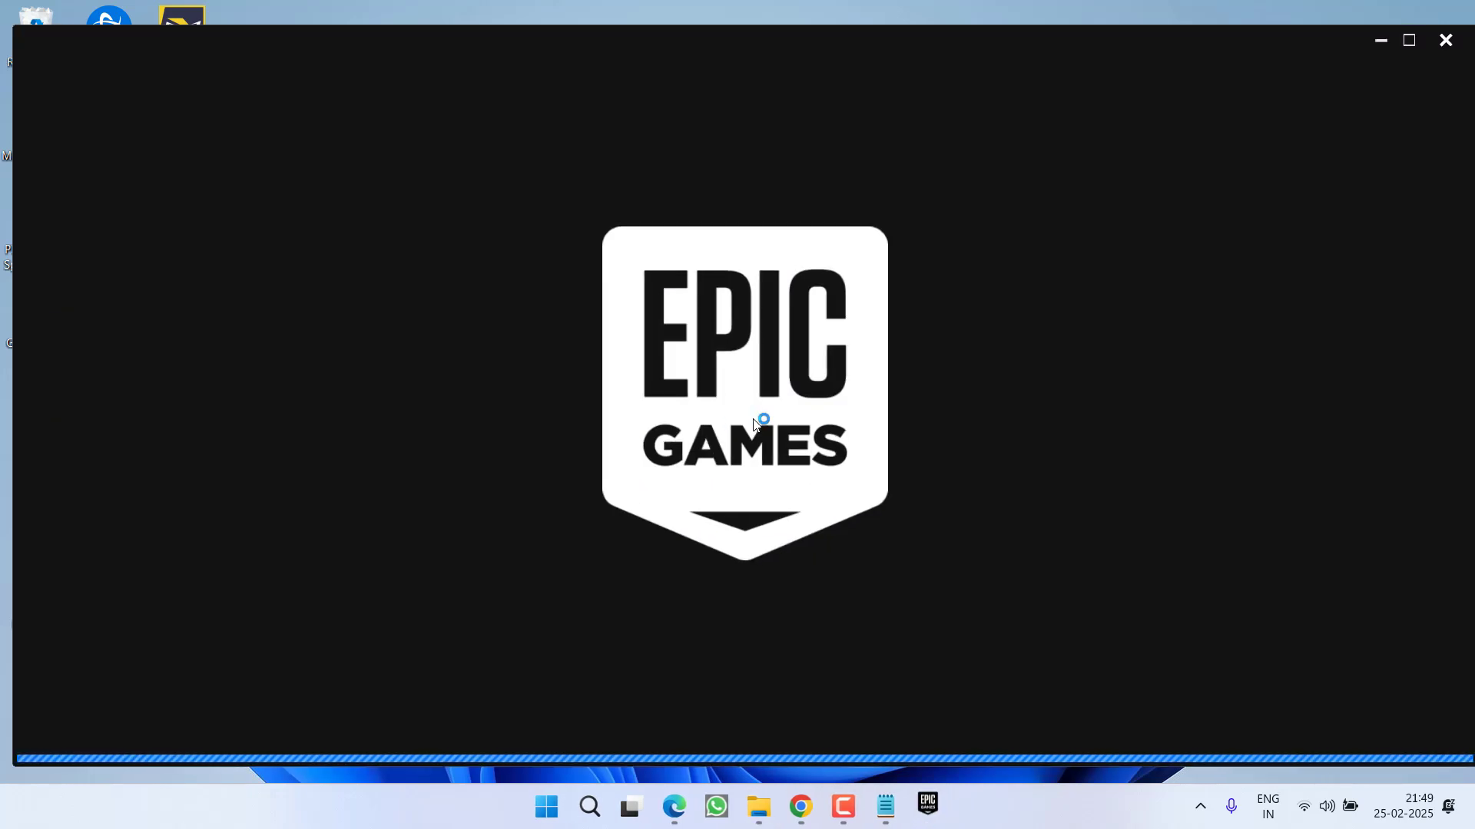
Step: Minimise Notepad, Epic Games Launcher and File Explorer to clear the desktop
click(881, 799)
click(1308, 226)
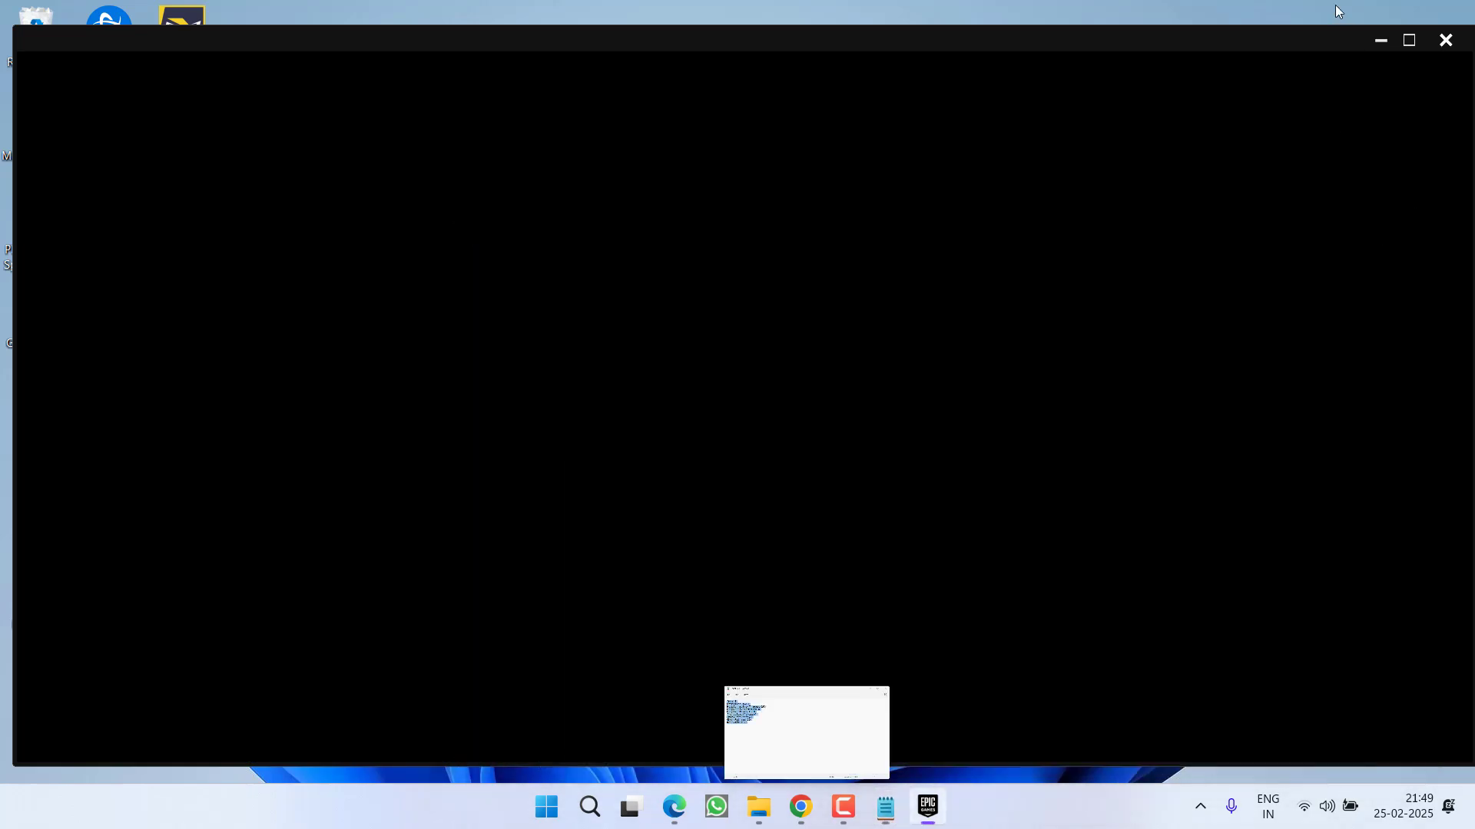
click(1380, 40)
click(1207, 99)
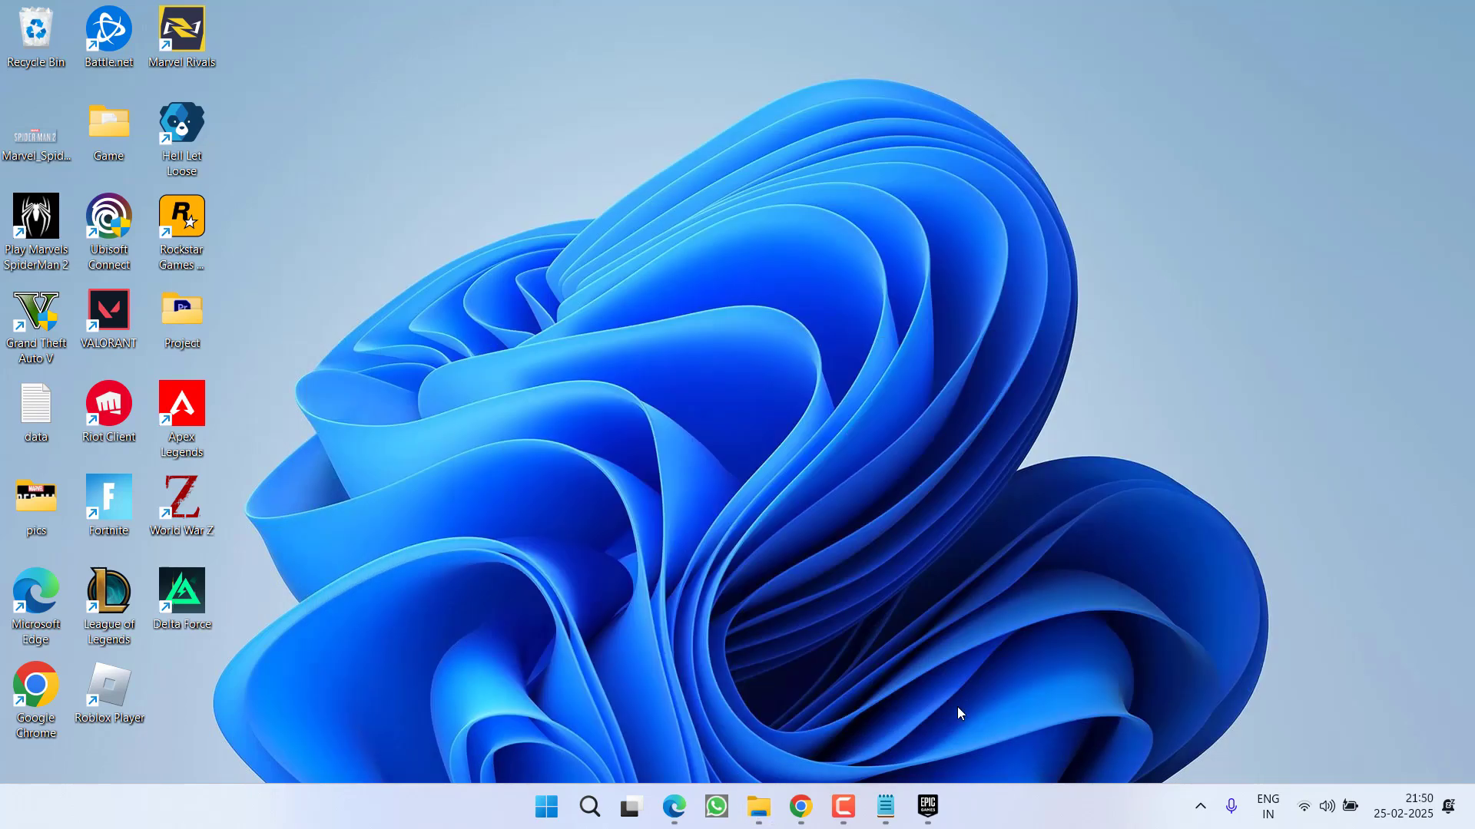
Step: Download Cloudflare_WARP_2025.1.861.0 for Windows from the 1.1.1.1 page to the Desktop and run it
click(802, 803)
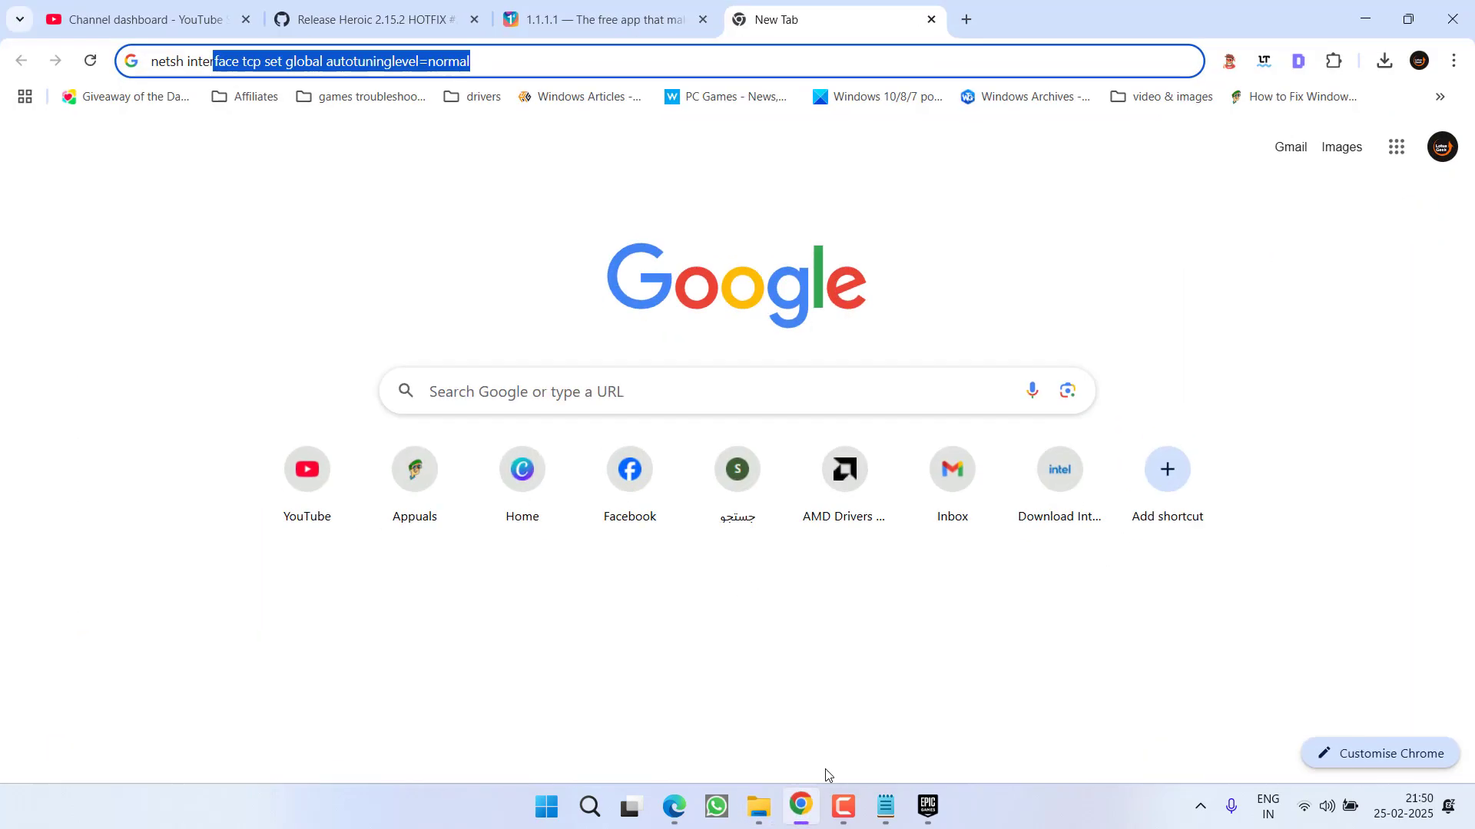
click(602, 16)
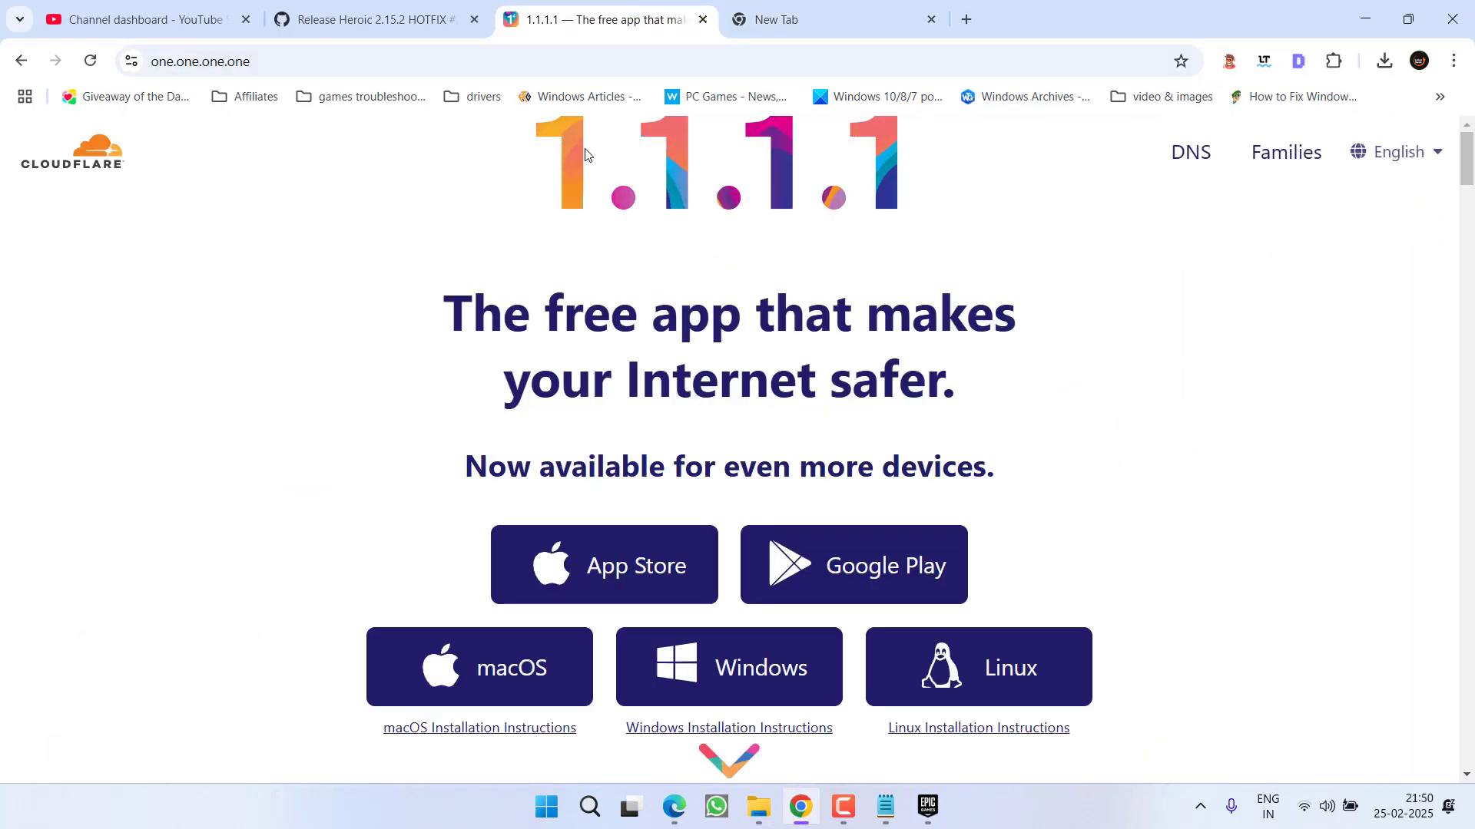
scroll(757, 303, down, 2)
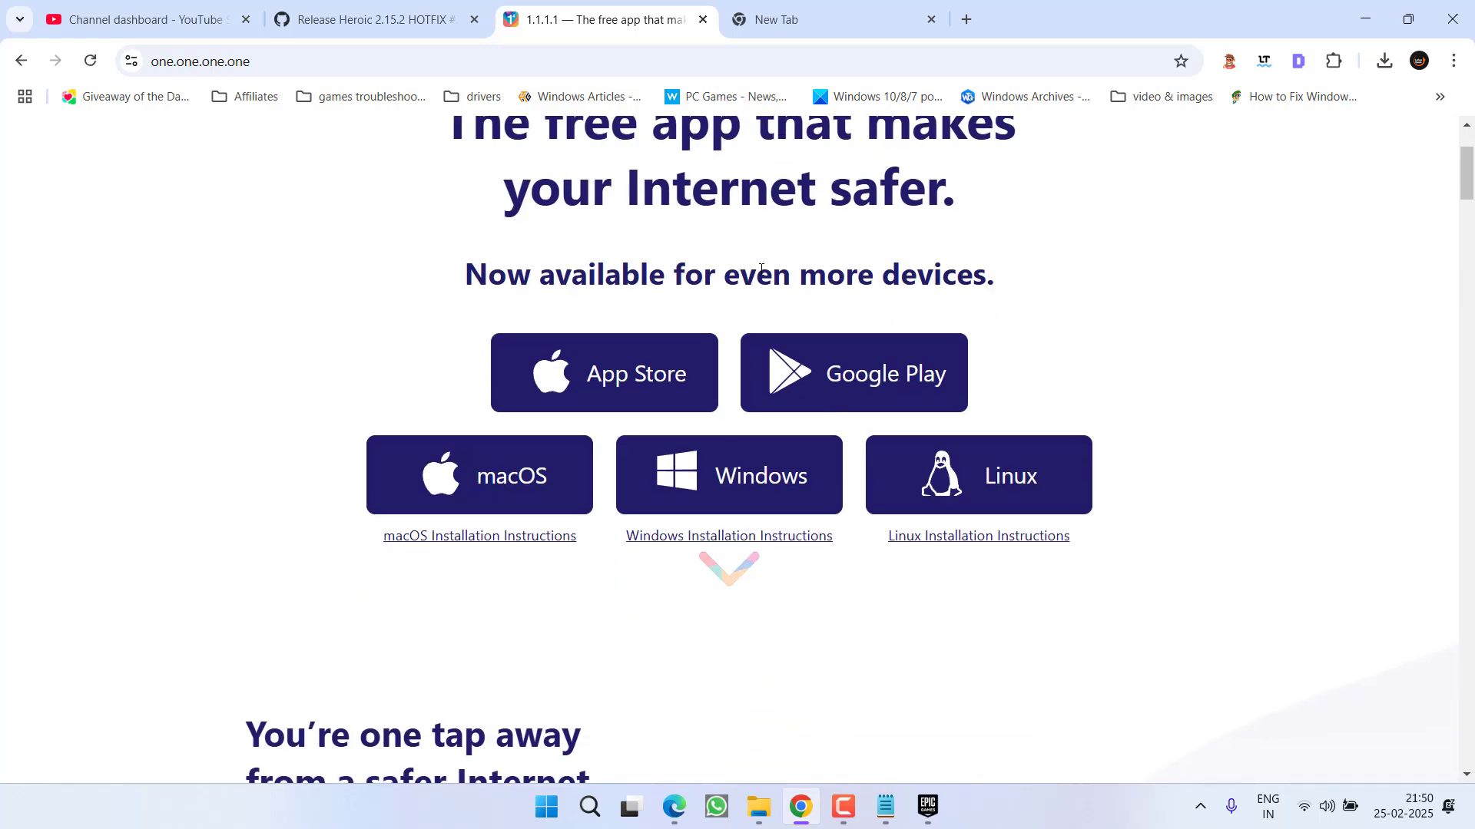
click(776, 487)
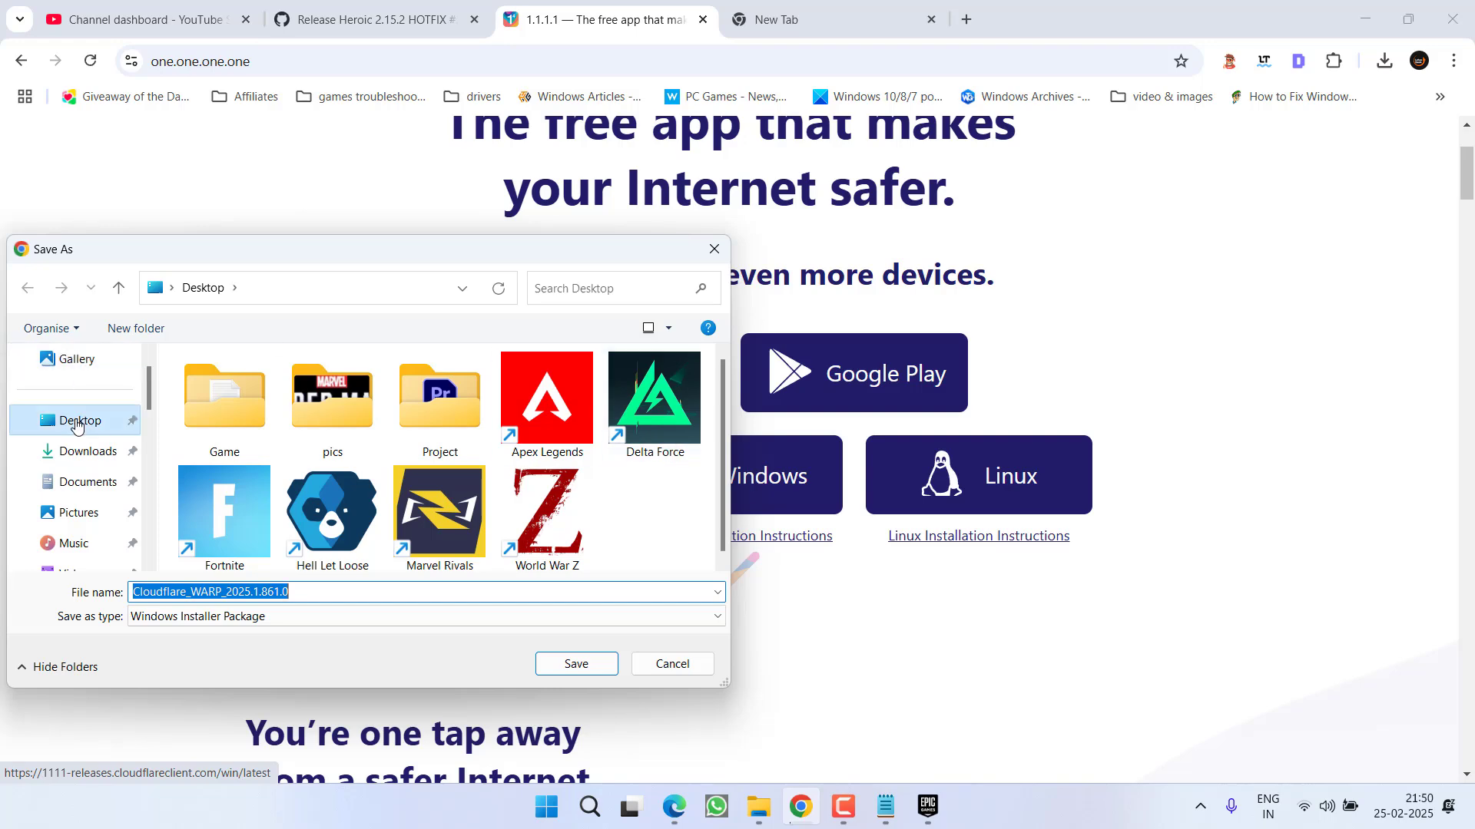
key(Return)
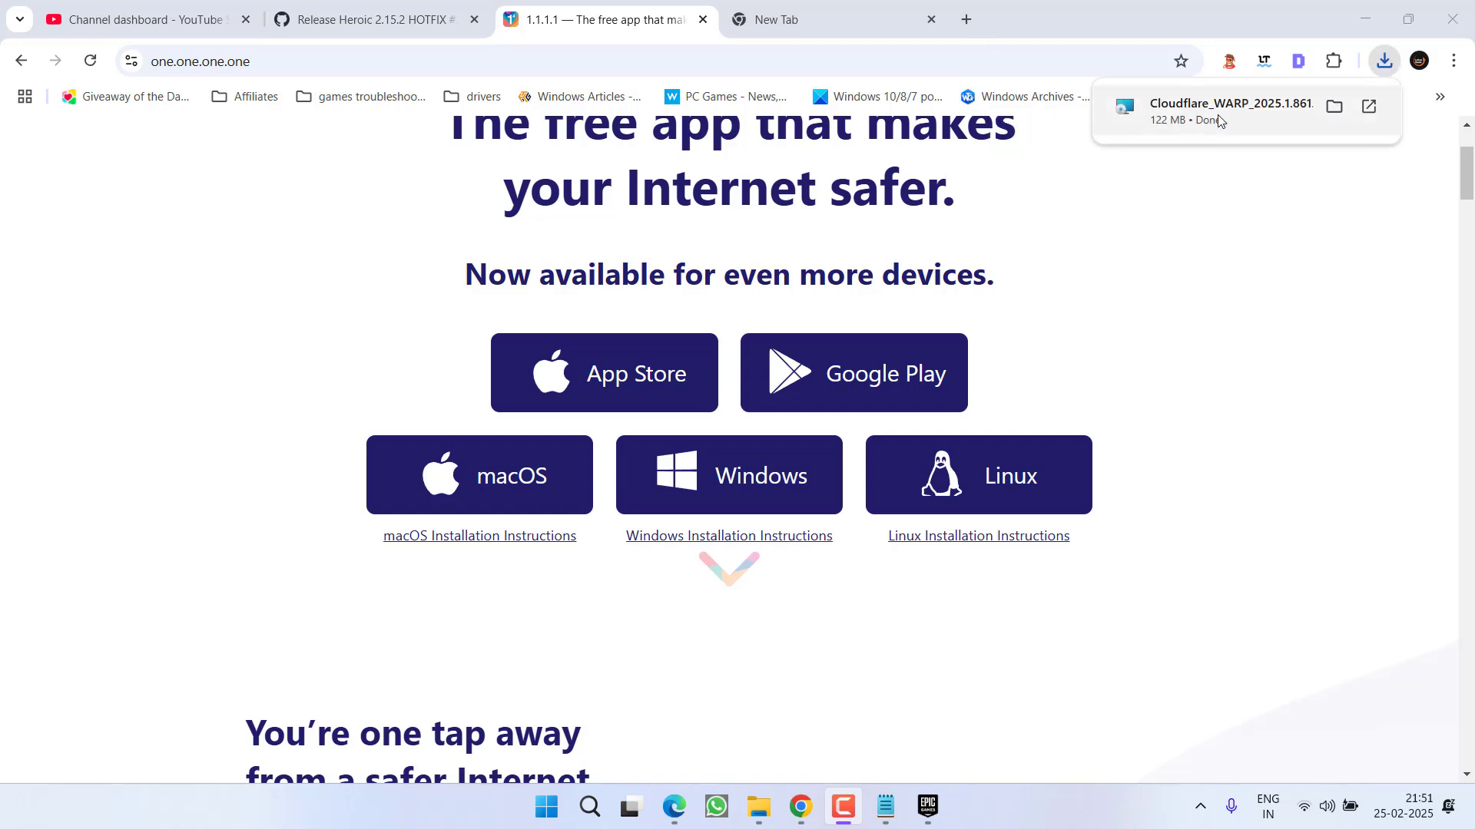
click(1218, 125)
click(1373, 6)
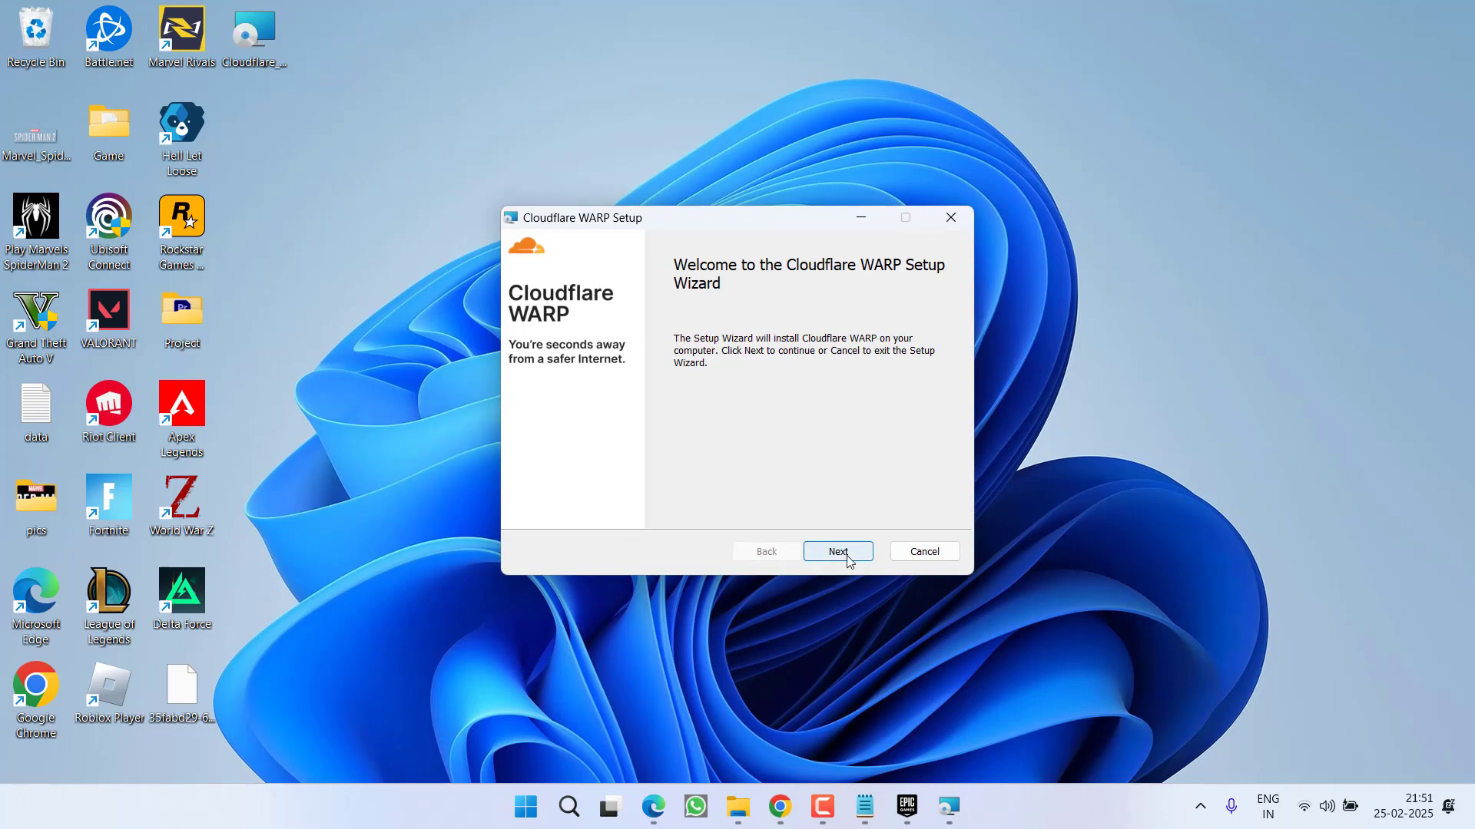
Step: Install Cloudflare WARP, approving the administrator prompt, and finish the setup wizard
click(844, 553)
click(846, 558)
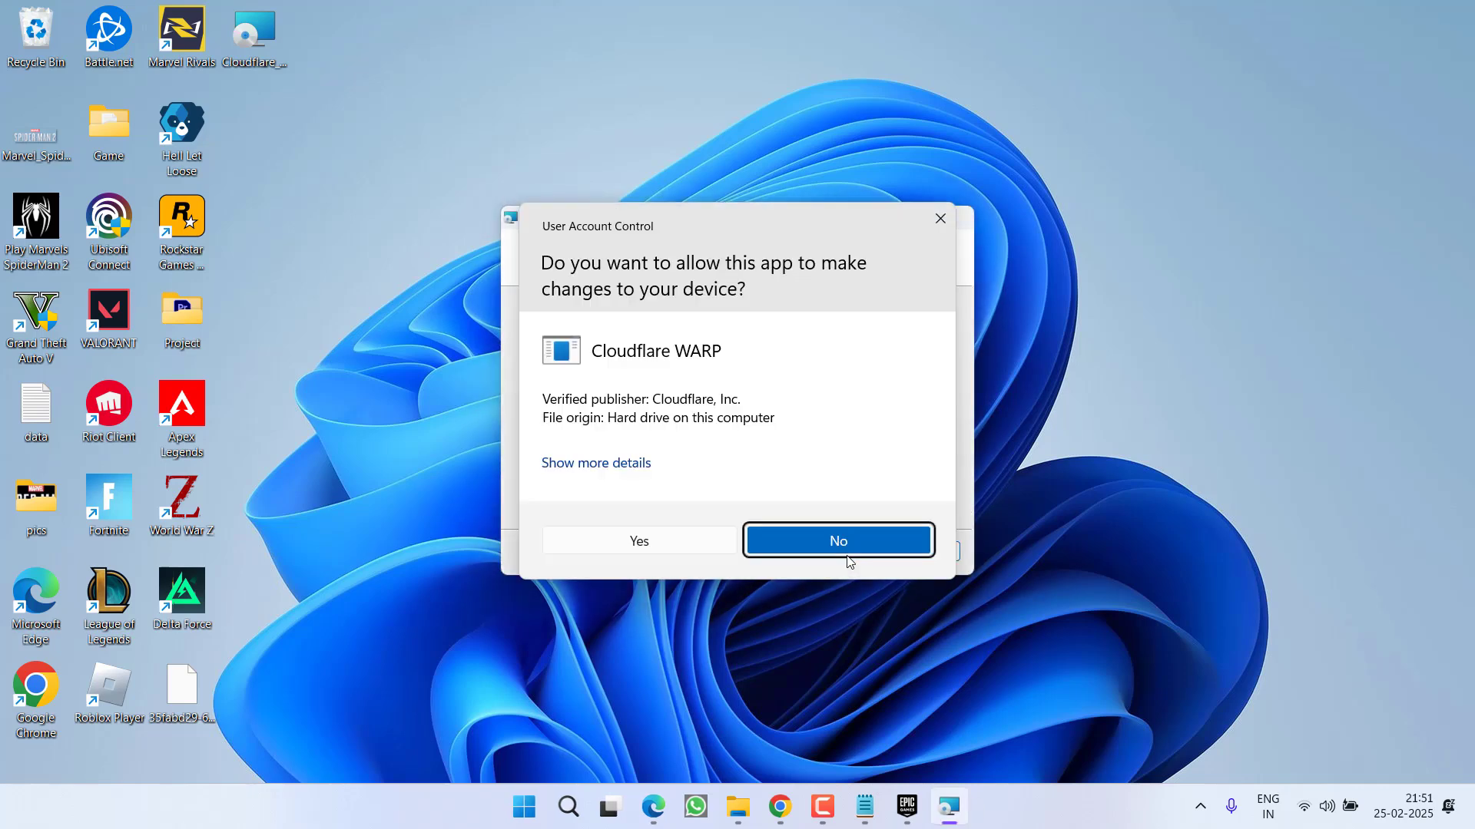
click(645, 547)
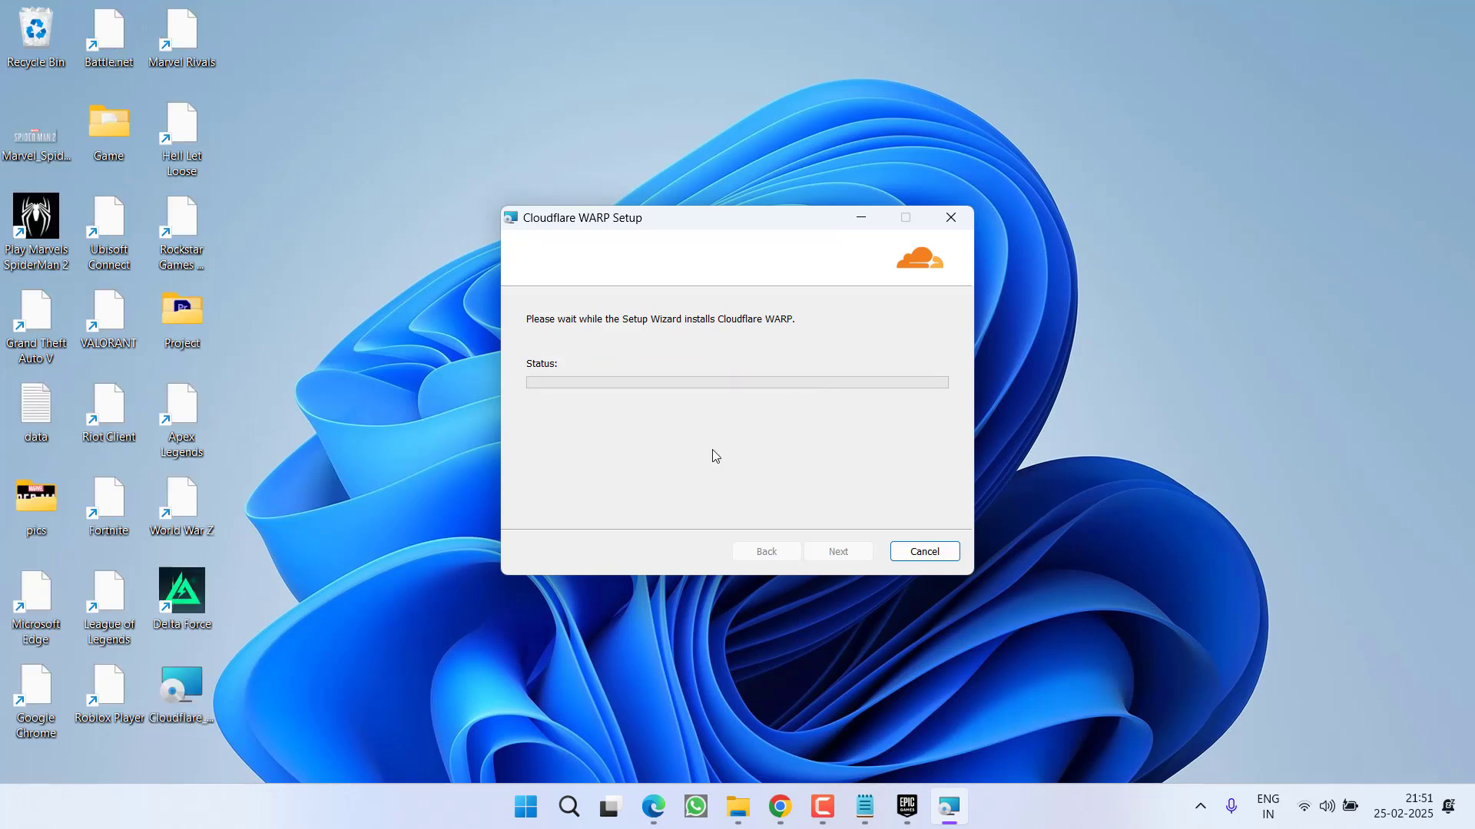
click(828, 552)
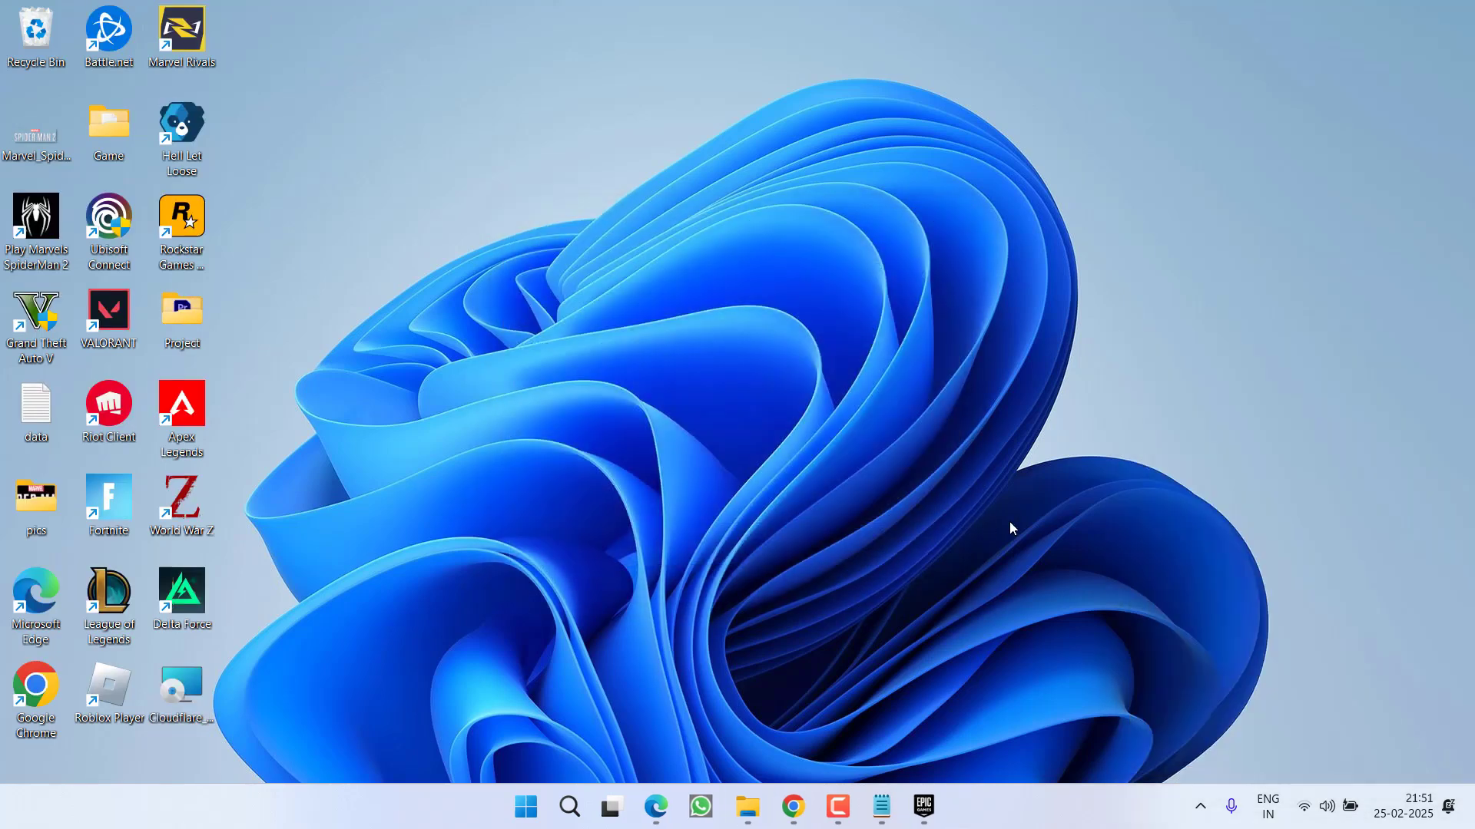
Step: Open WARP from the tray, accept the privacy commitment and switch it on to Connected
click(1201, 807)
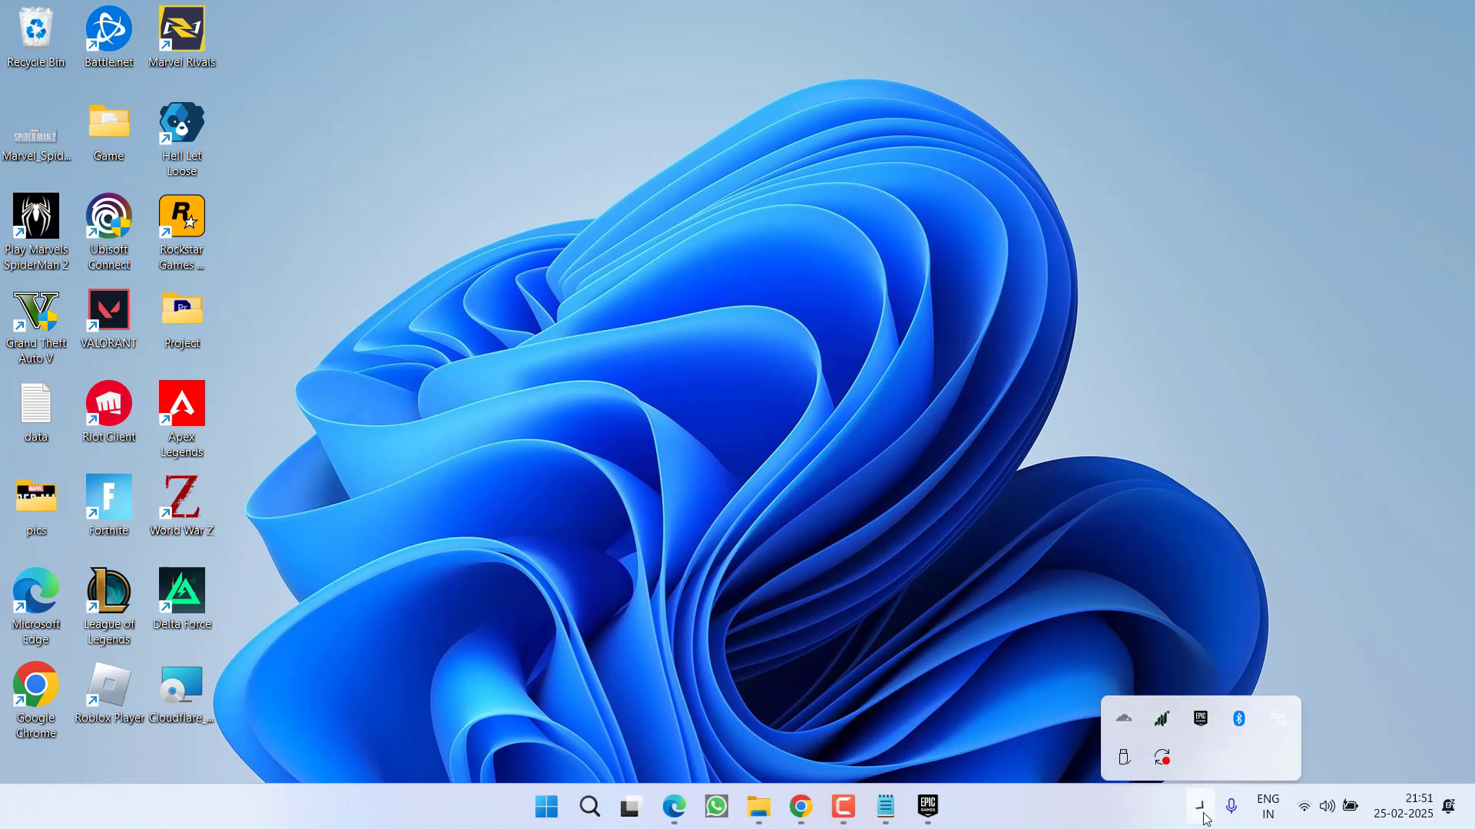
click(1123, 708)
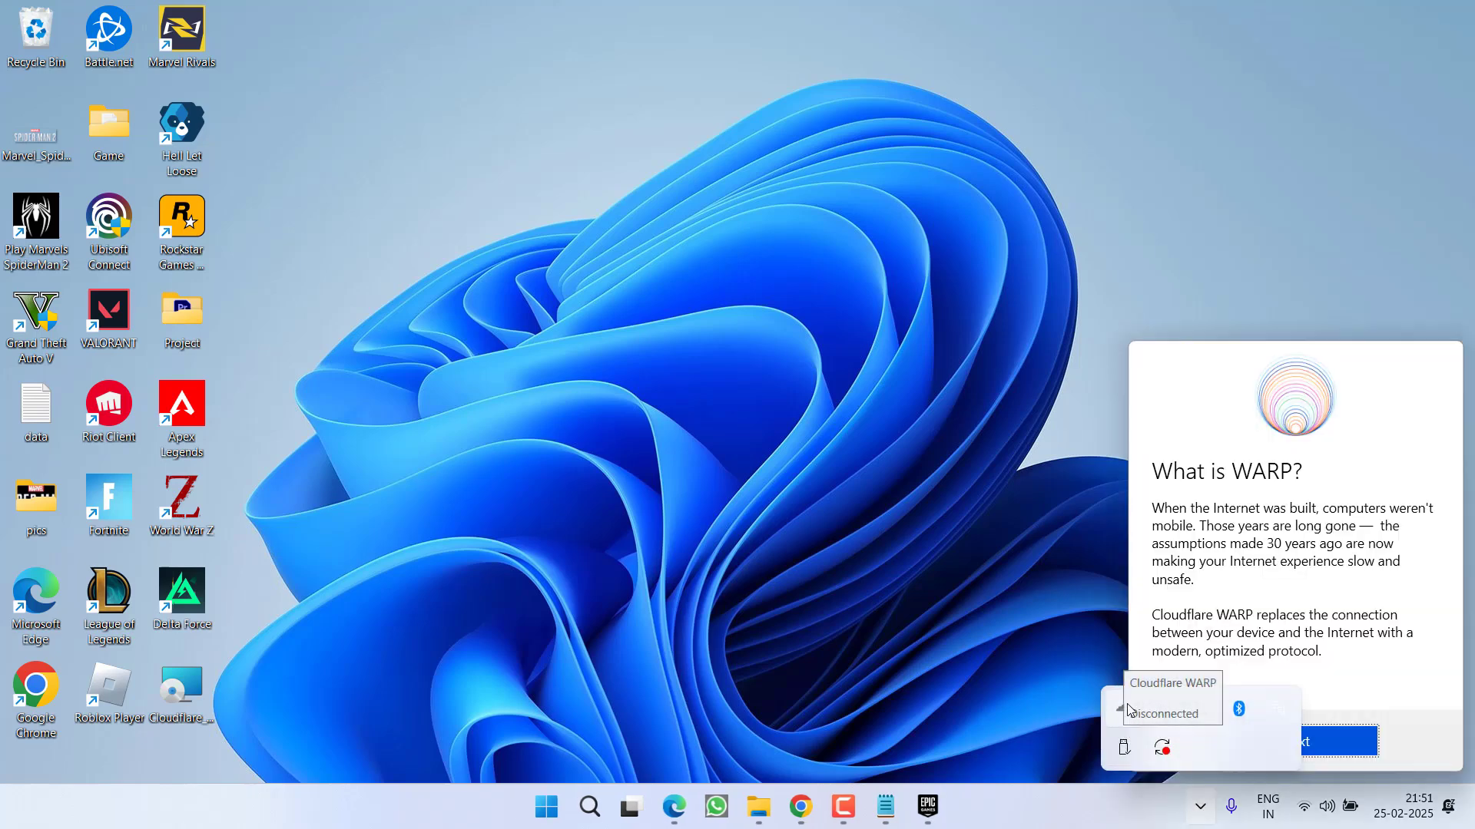
click(1337, 738)
click(1333, 739)
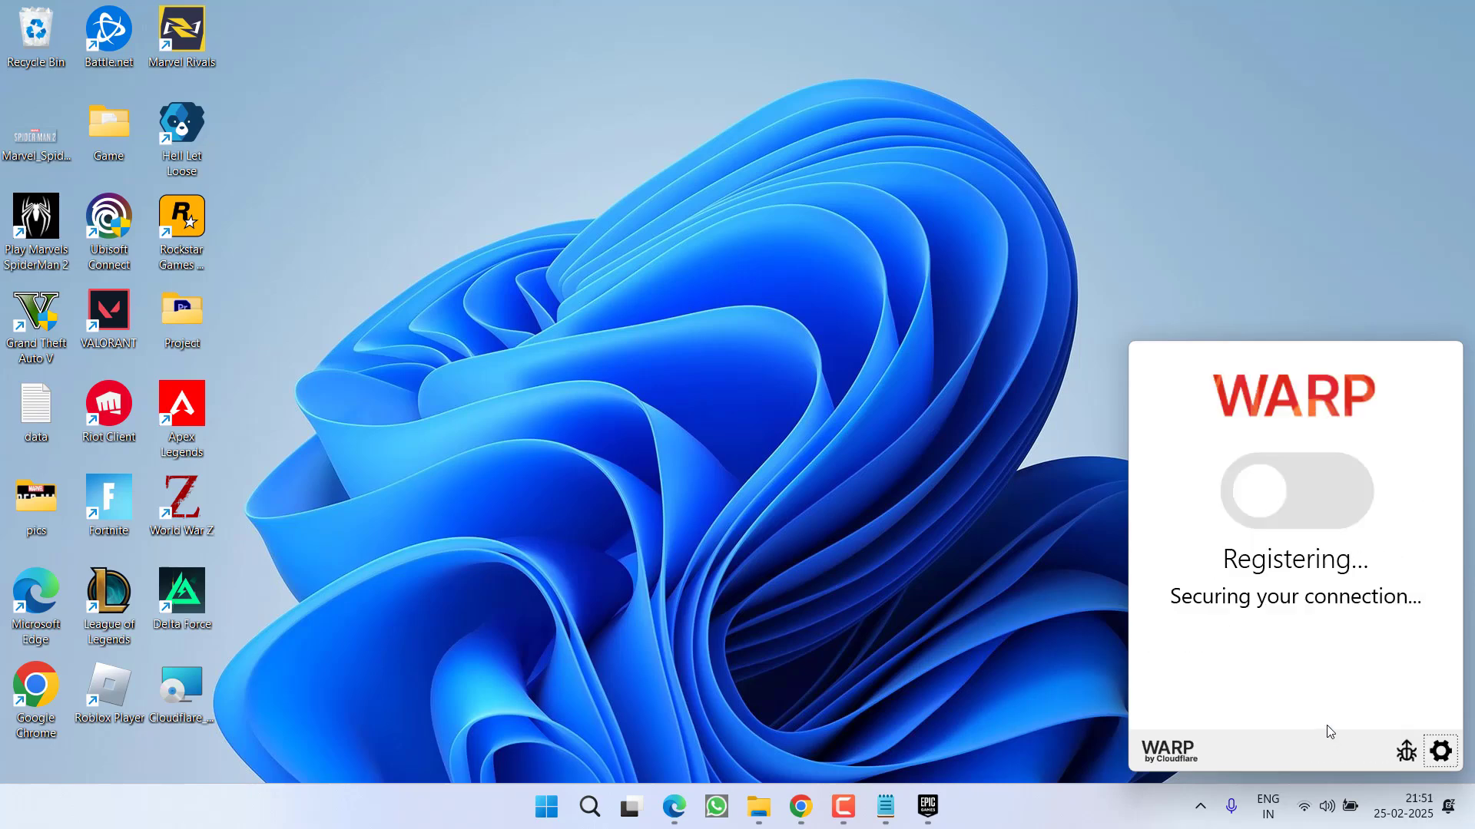
click(1313, 490)
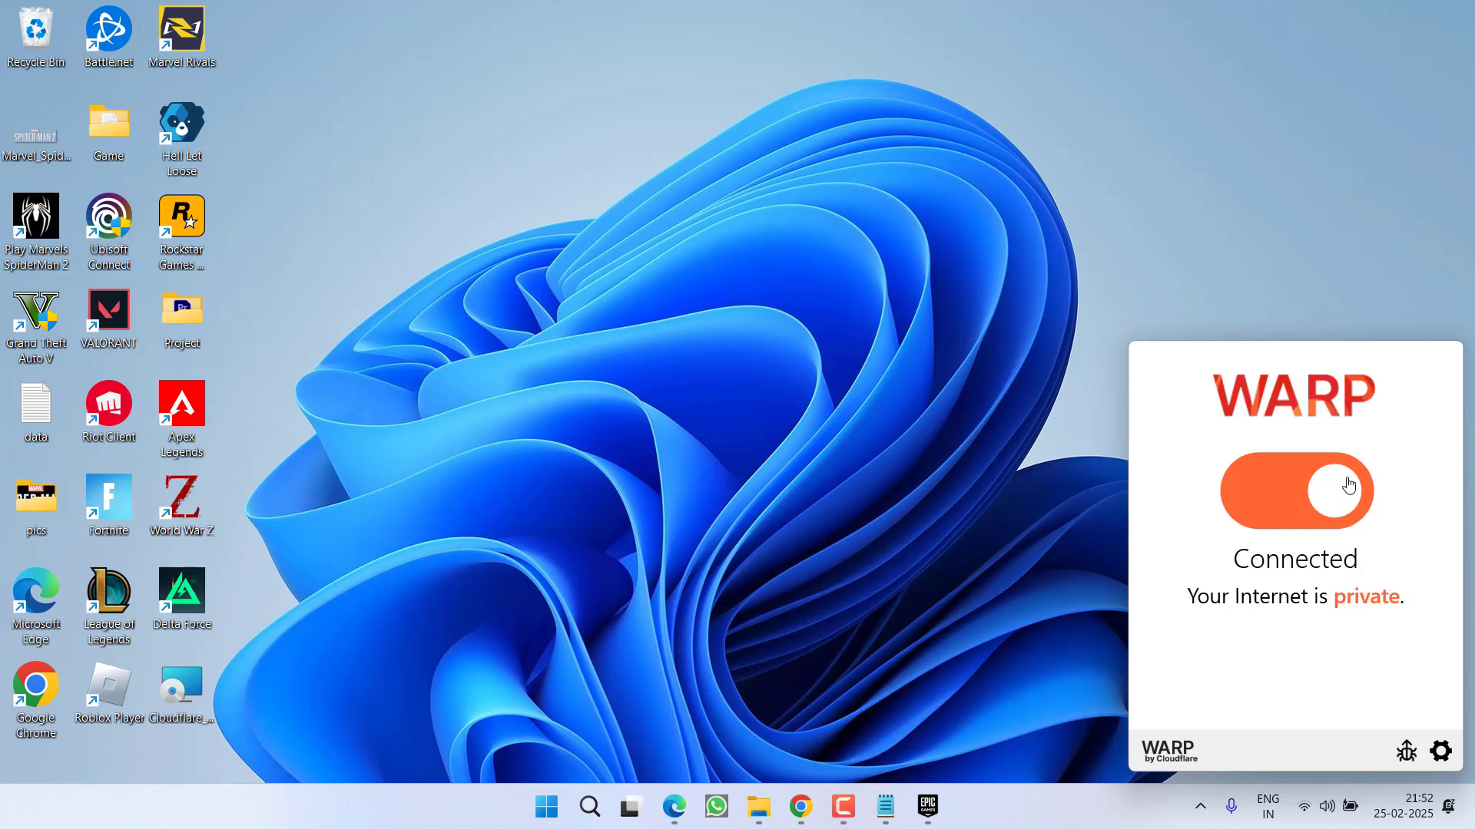
click(928, 807)
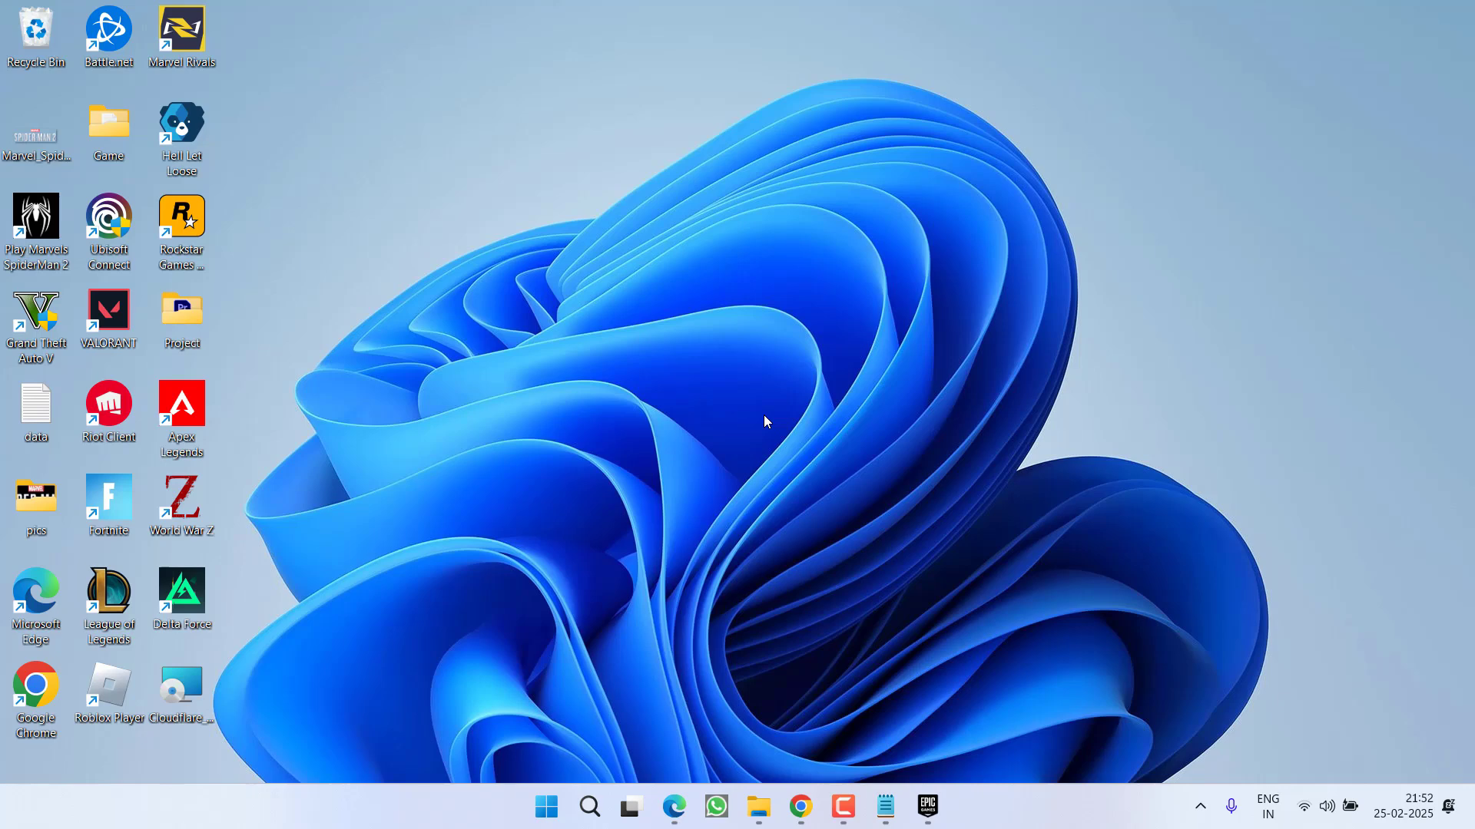
Step: Launch an administrator Command Prompt and run 'netsh interface tcp show global'
key(super)
text(cmd)
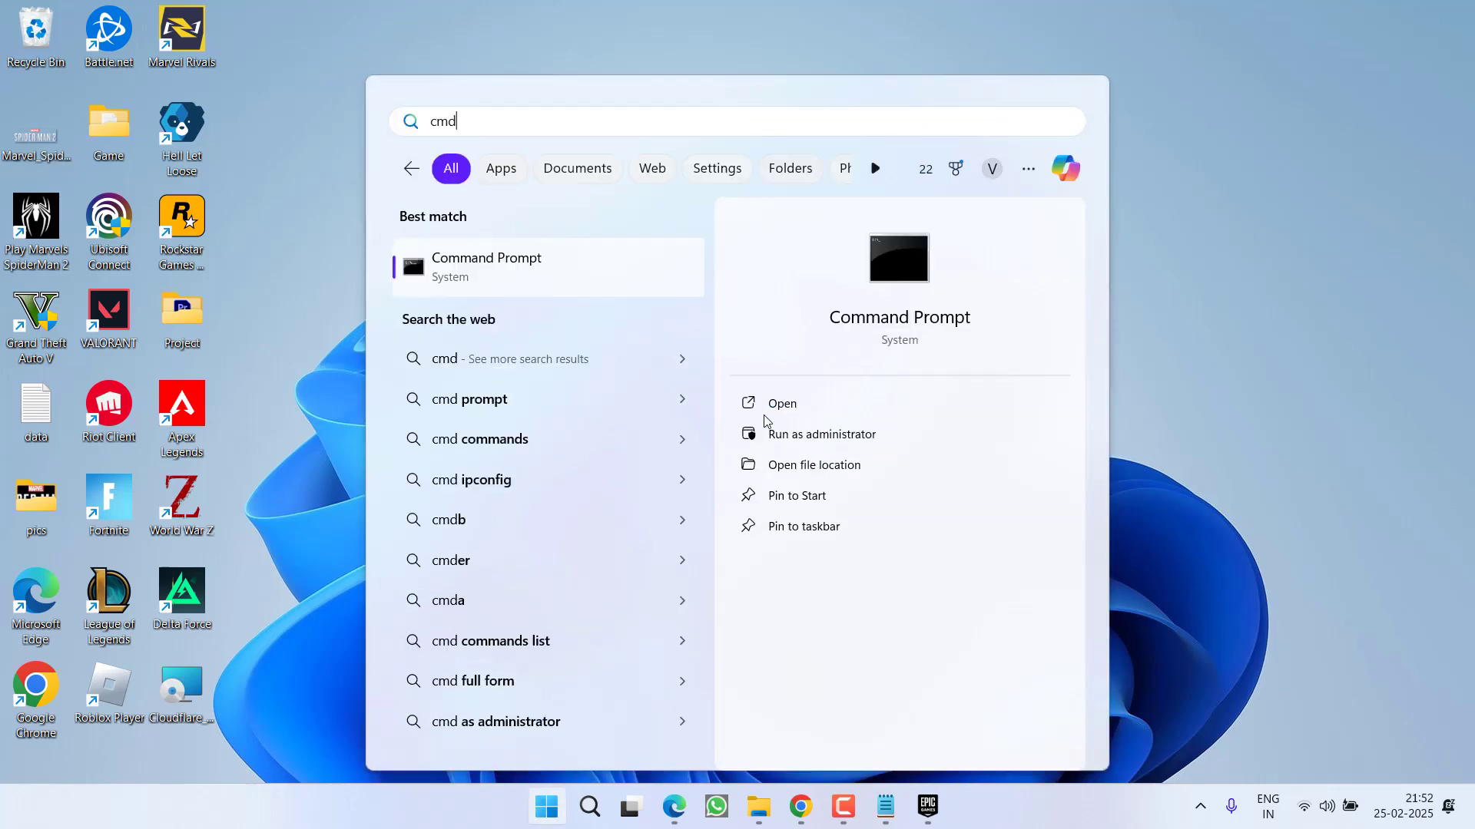
click(826, 436)
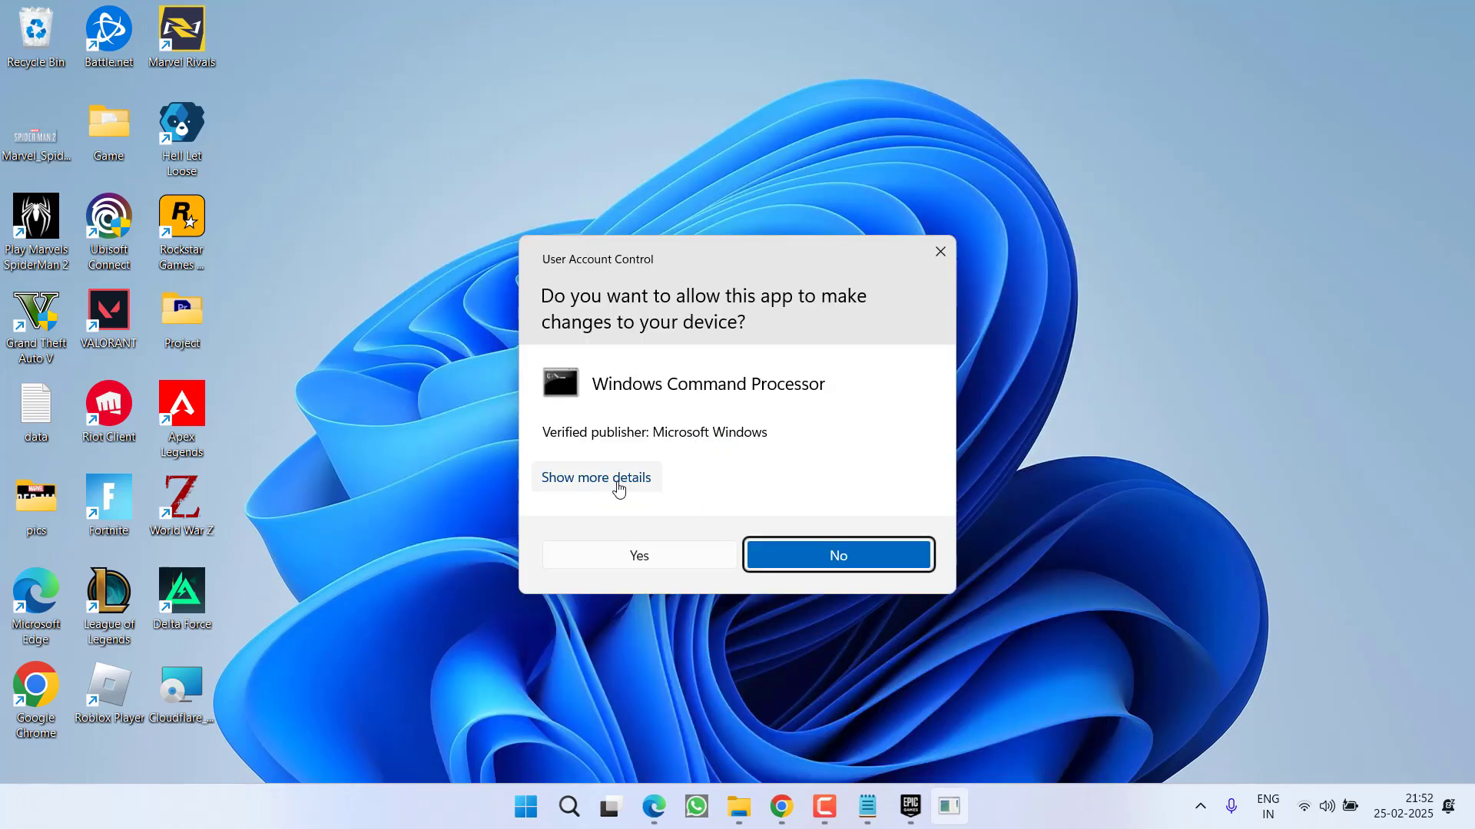
click(619, 553)
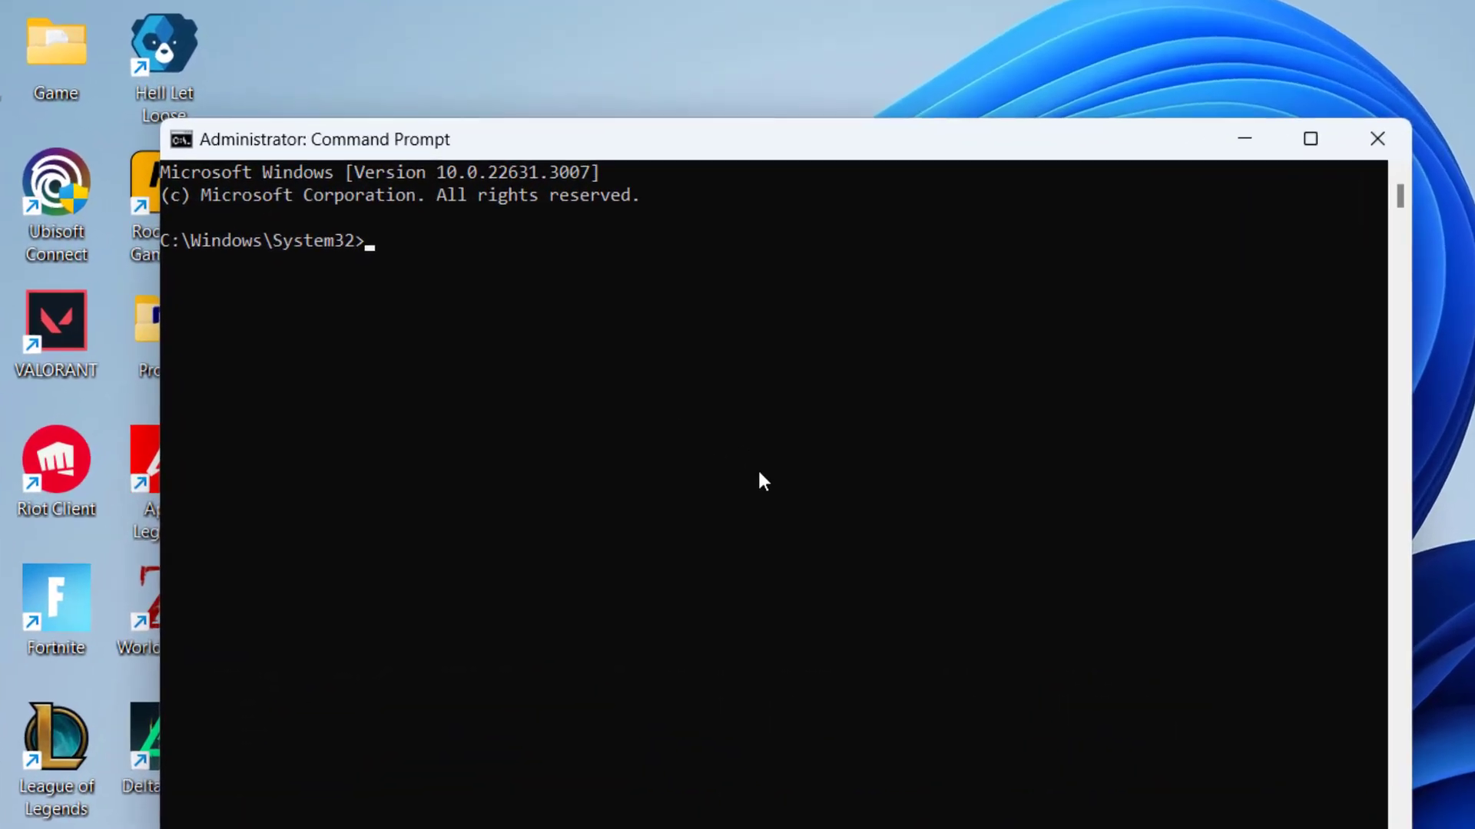
text(n)
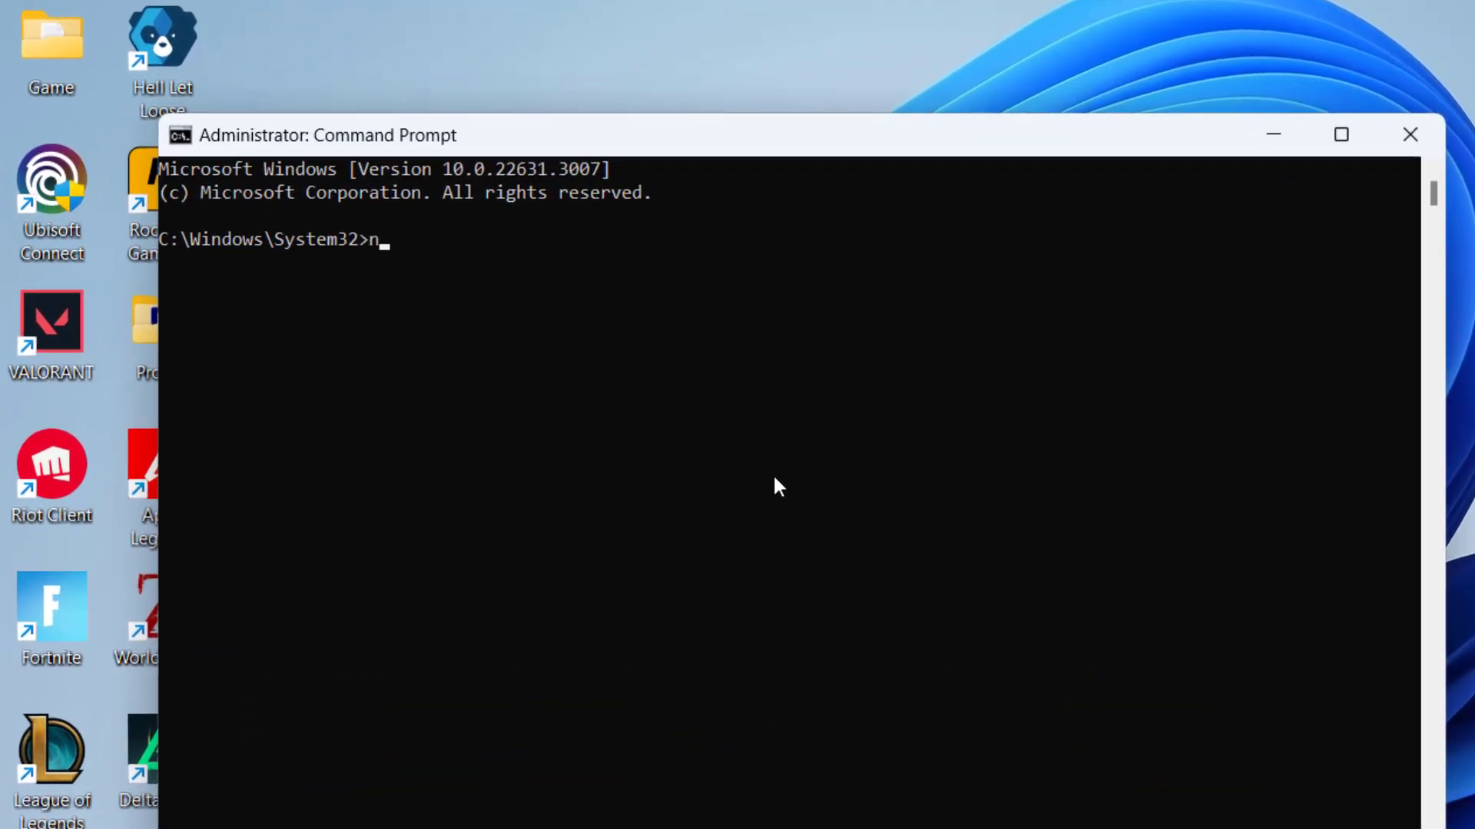
text(etsh interface)
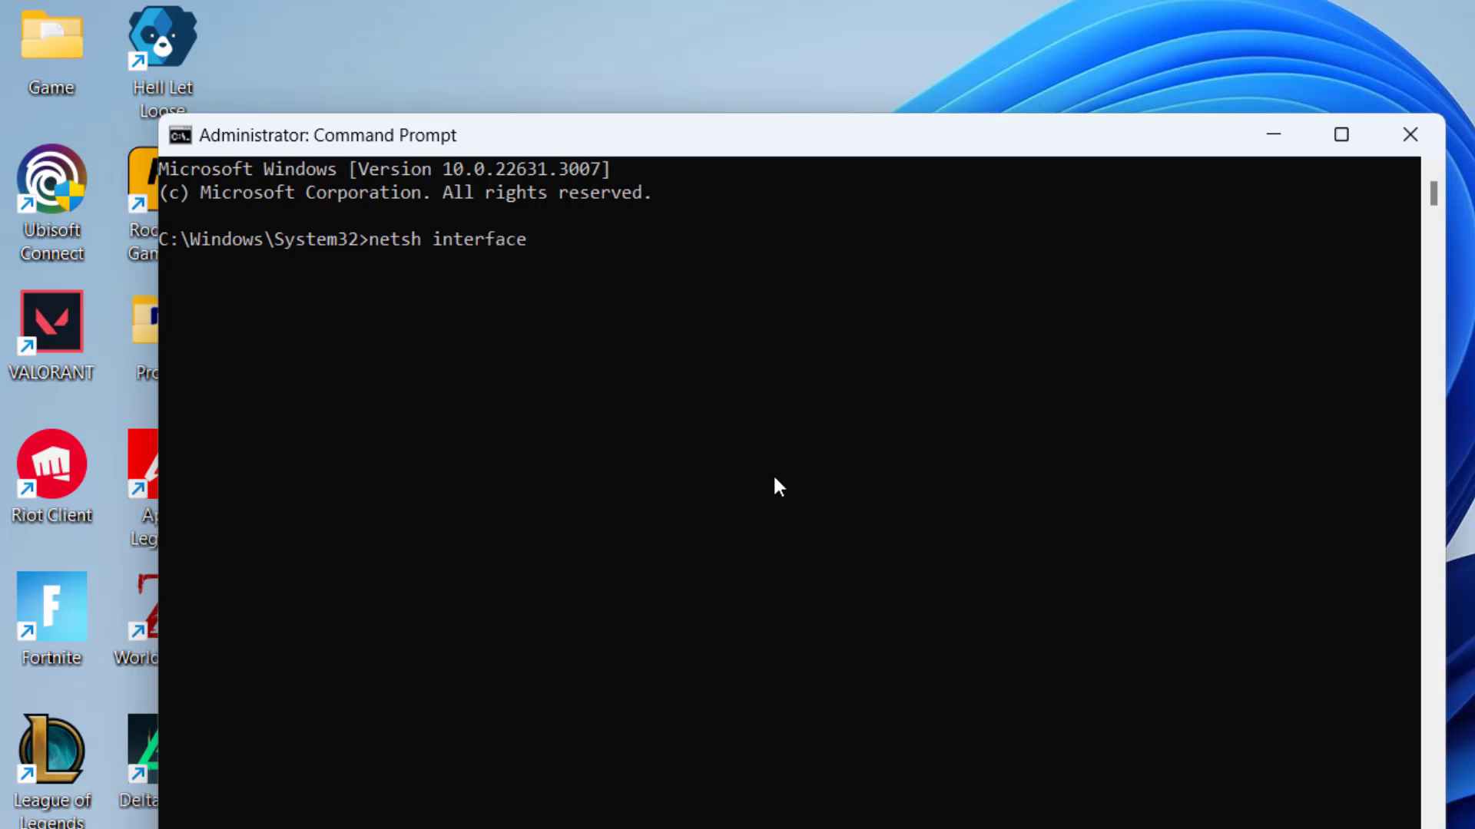
text( tcp show global)
key(Return)
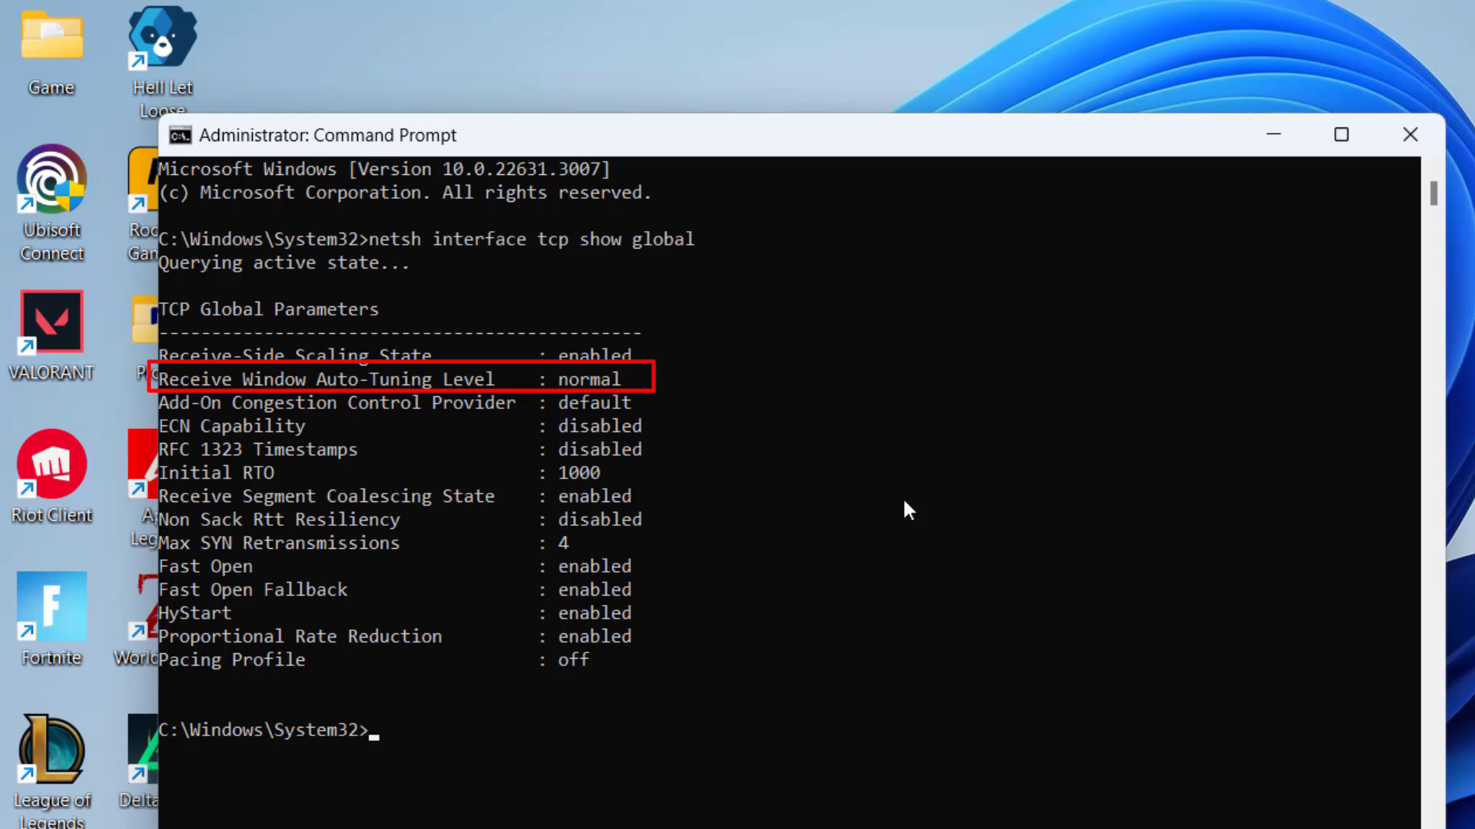
text(netsh interface)
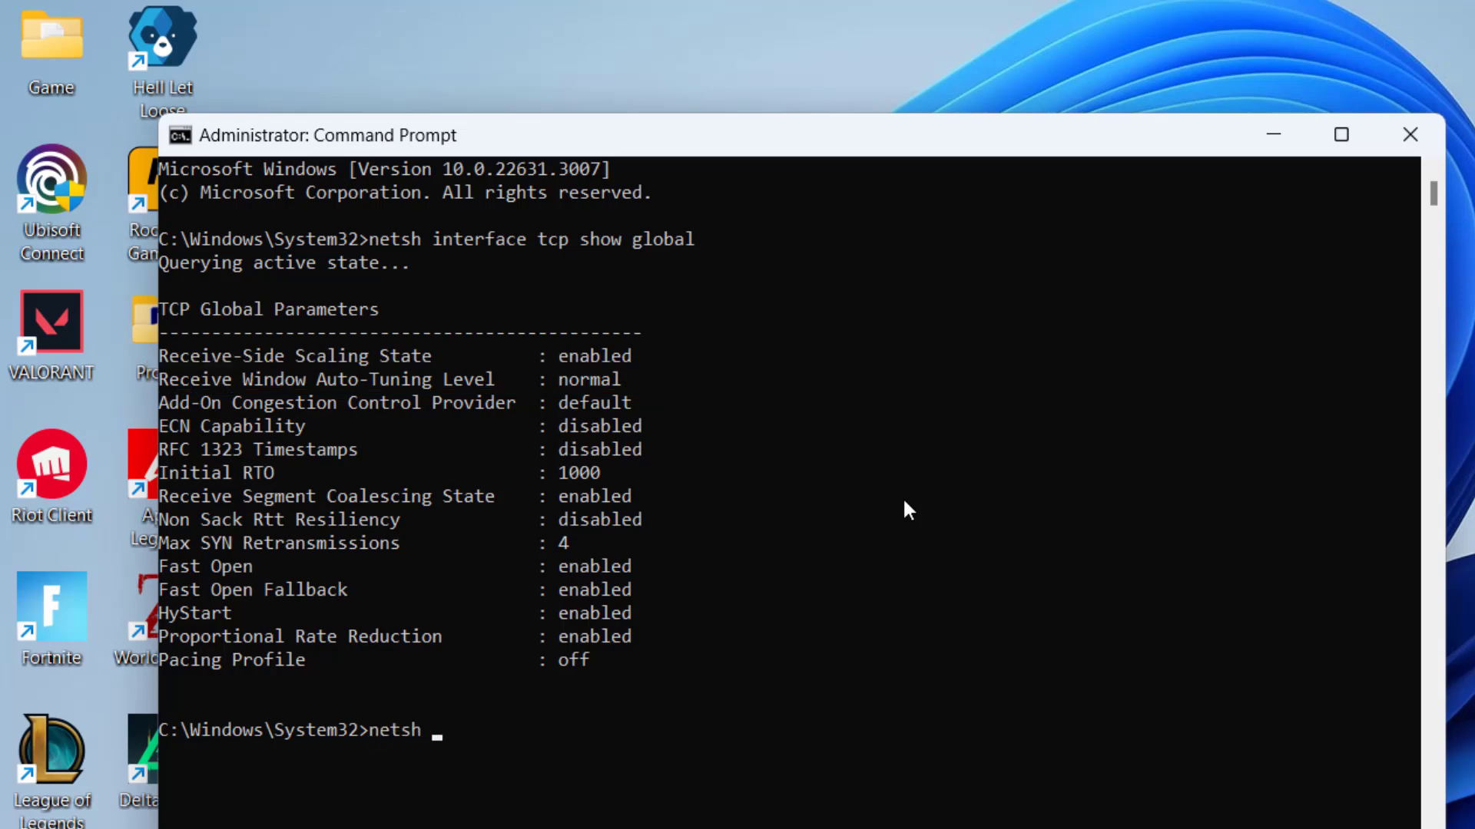
text( tcp set)
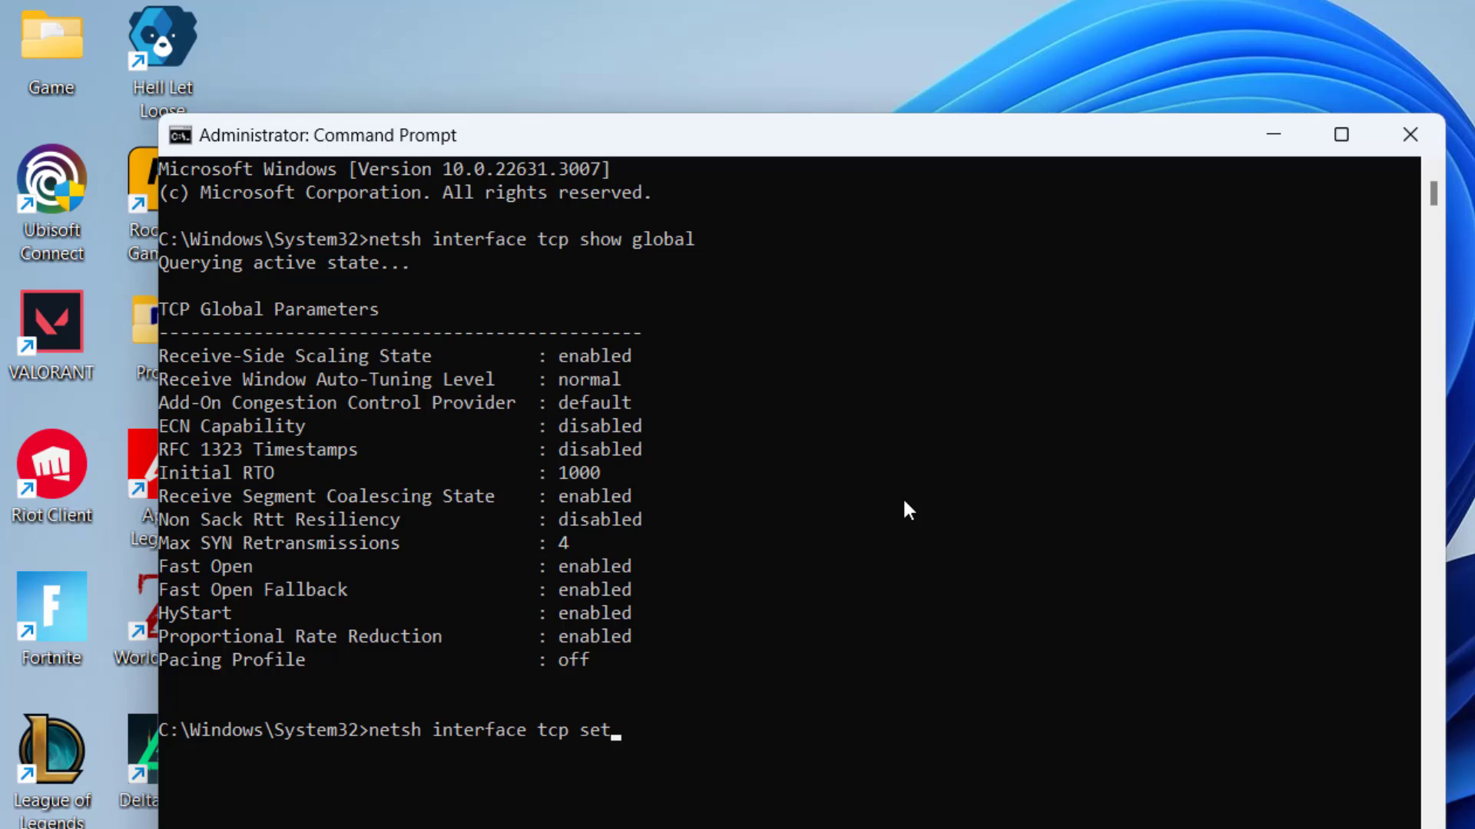
text( global autotu)
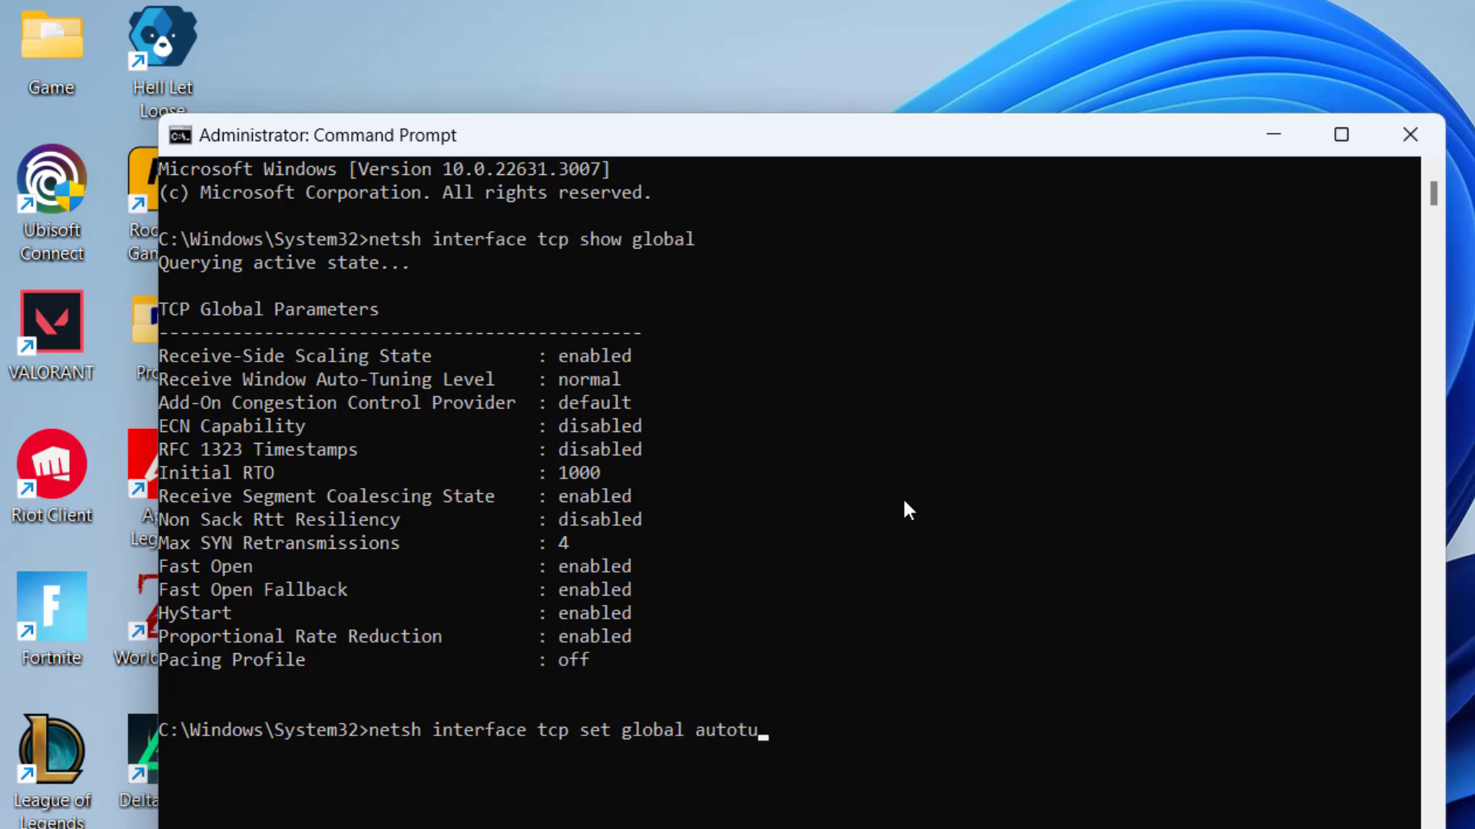
text(ninglevel=norma)
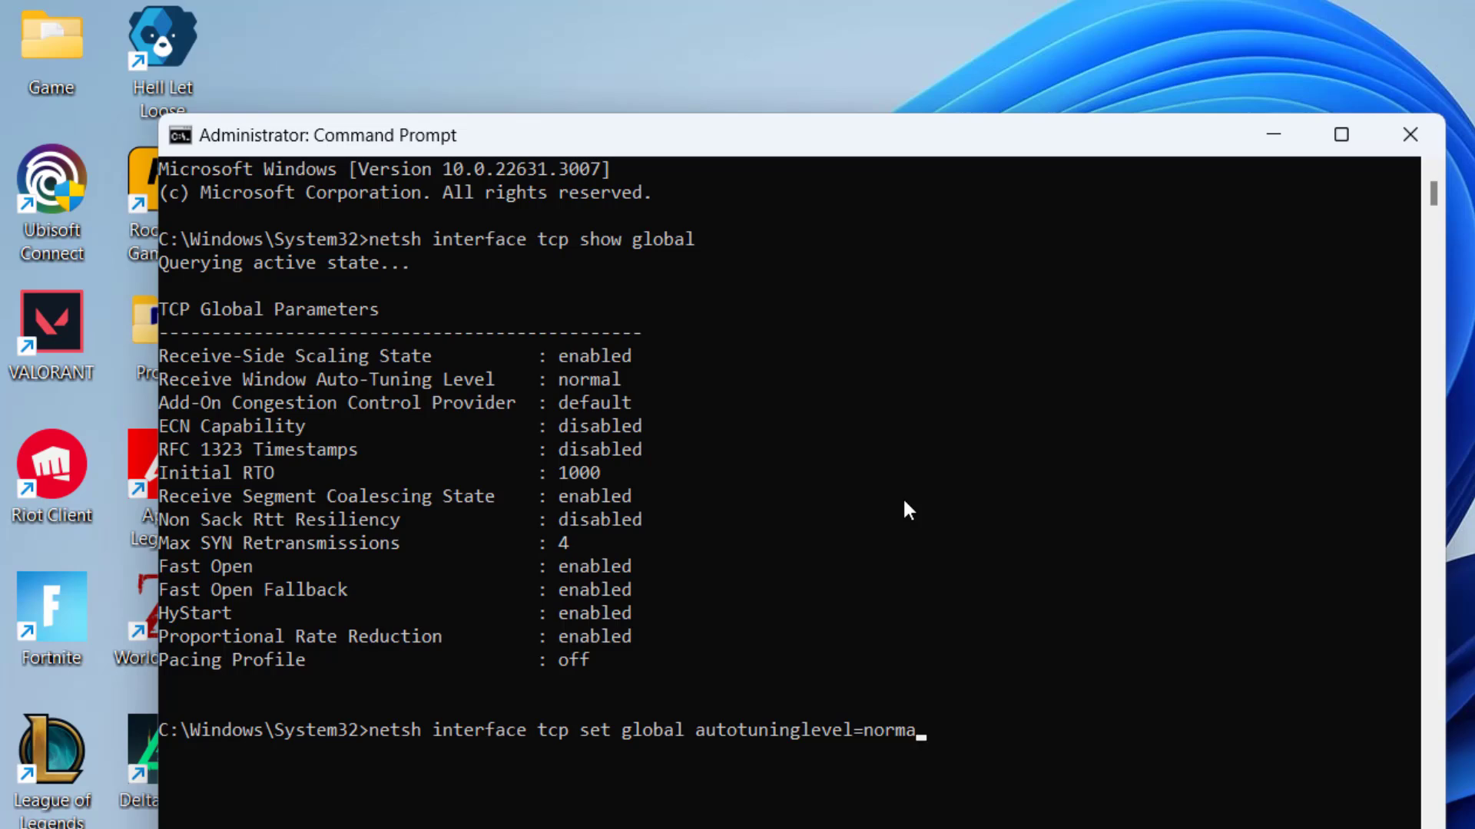
Step: Run 'netsh interface tcp set global autotuninglevel=normal' correctly until it reports Ok., then close the console
key(Return)
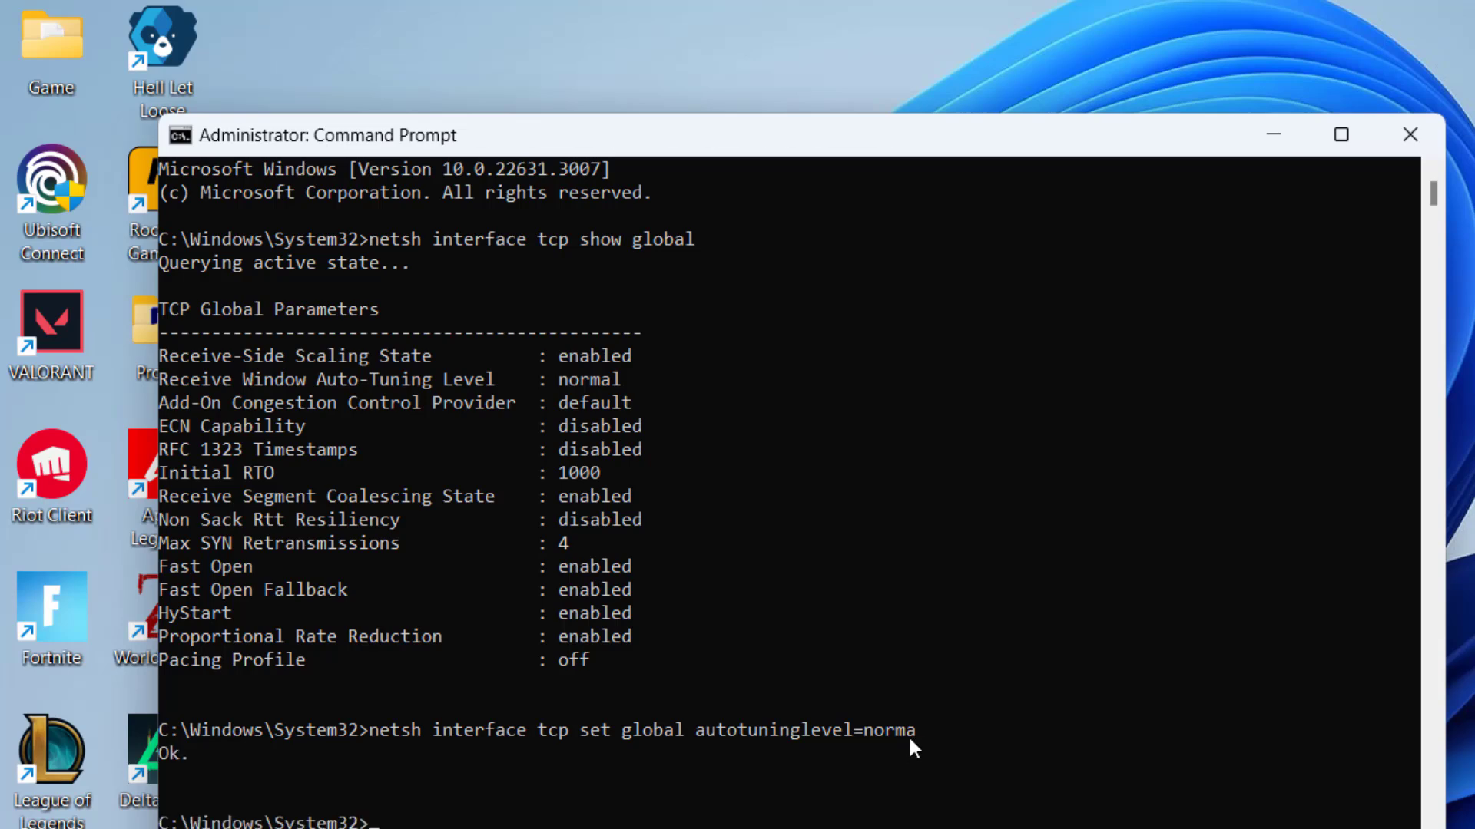
drag(349, 683, 854, 684)
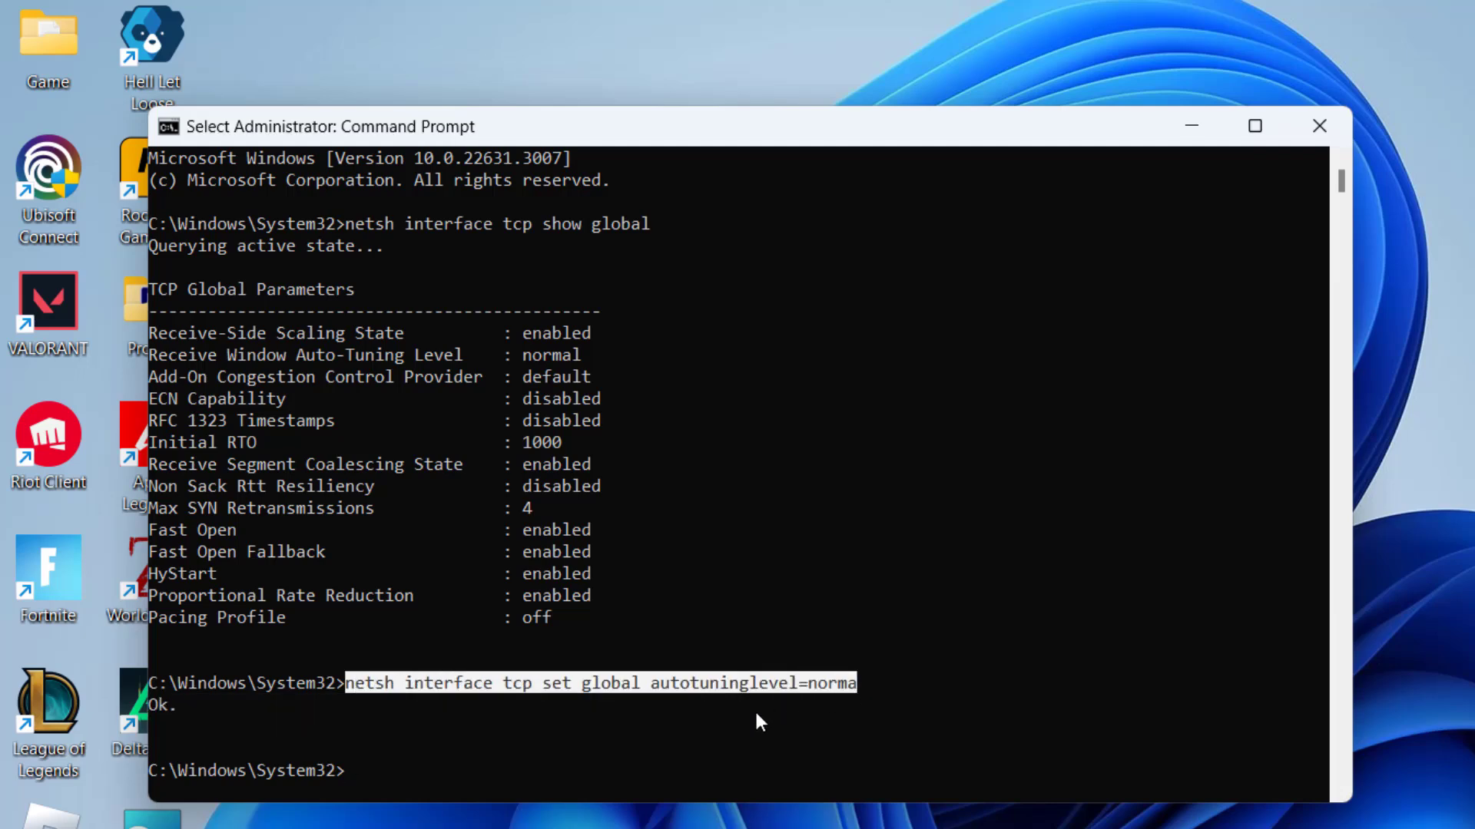
key(ctrl+c)
key(ctrl+v)
text(l)
key(Return)
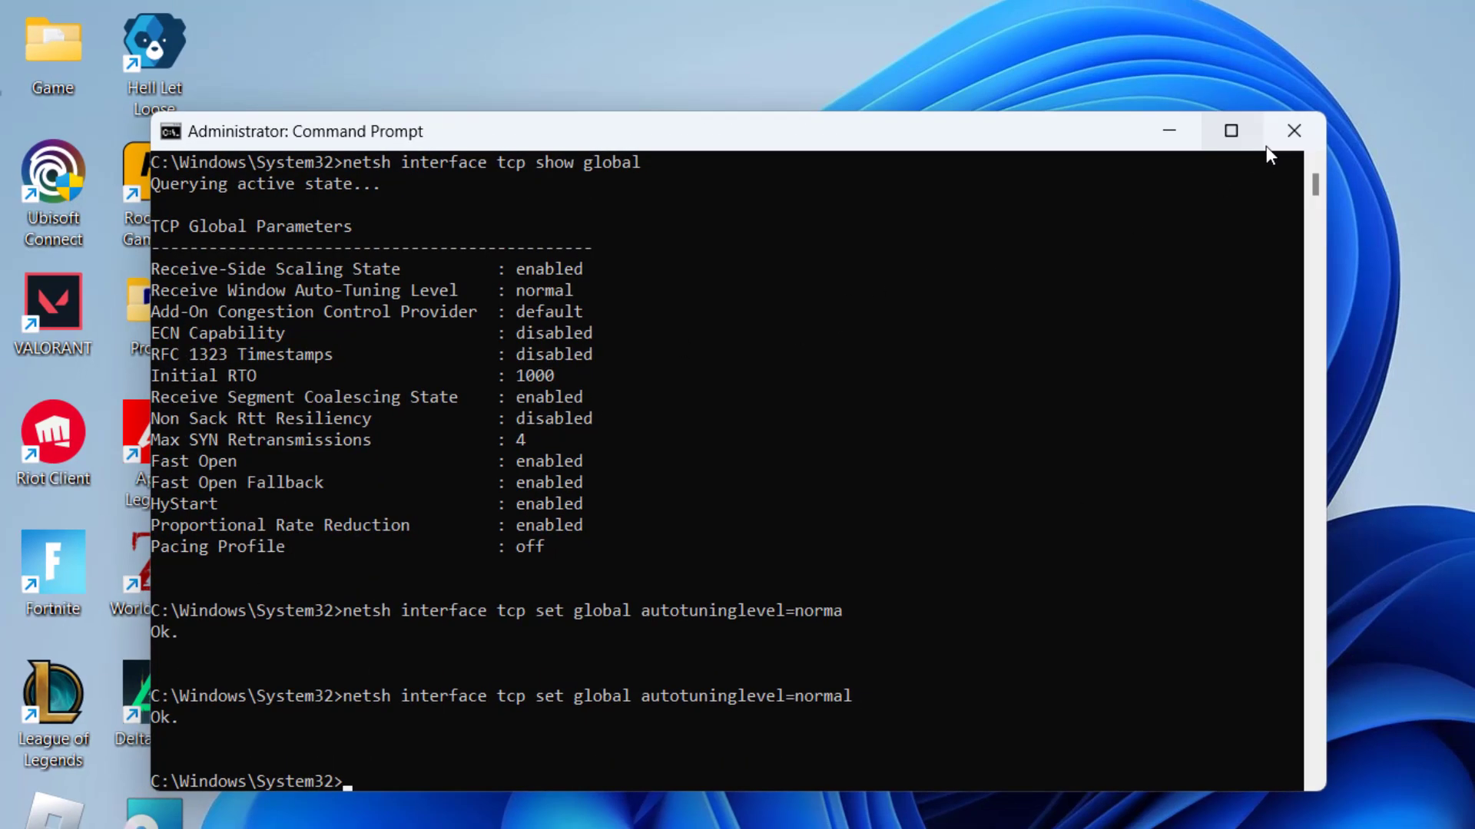
click(1320, 126)
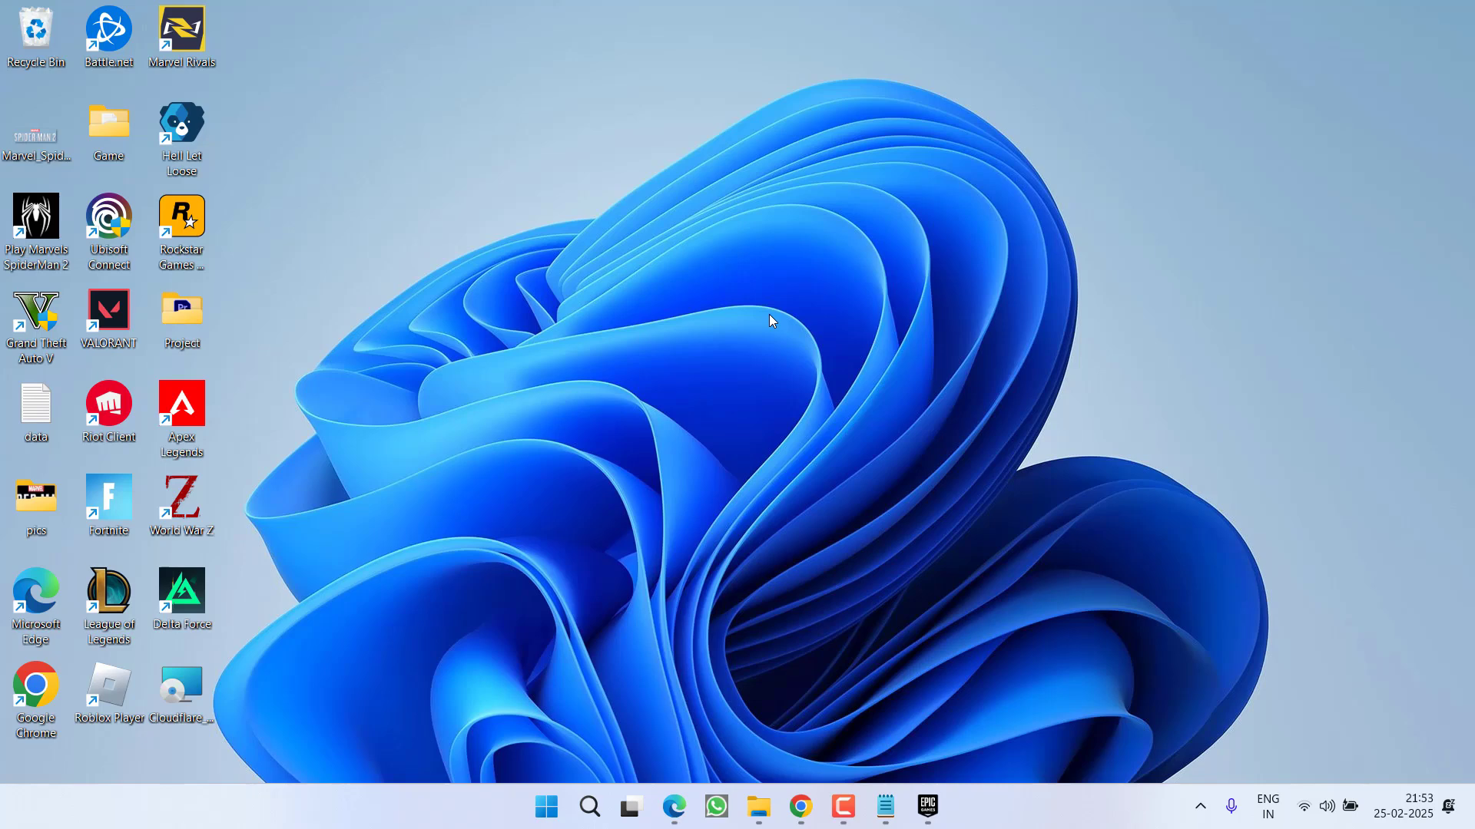
Step: Open Task Manager, expand EpicGamesLauncher and open the launcher process's Properties
right_click(1057, 808)
click(1114, 739)
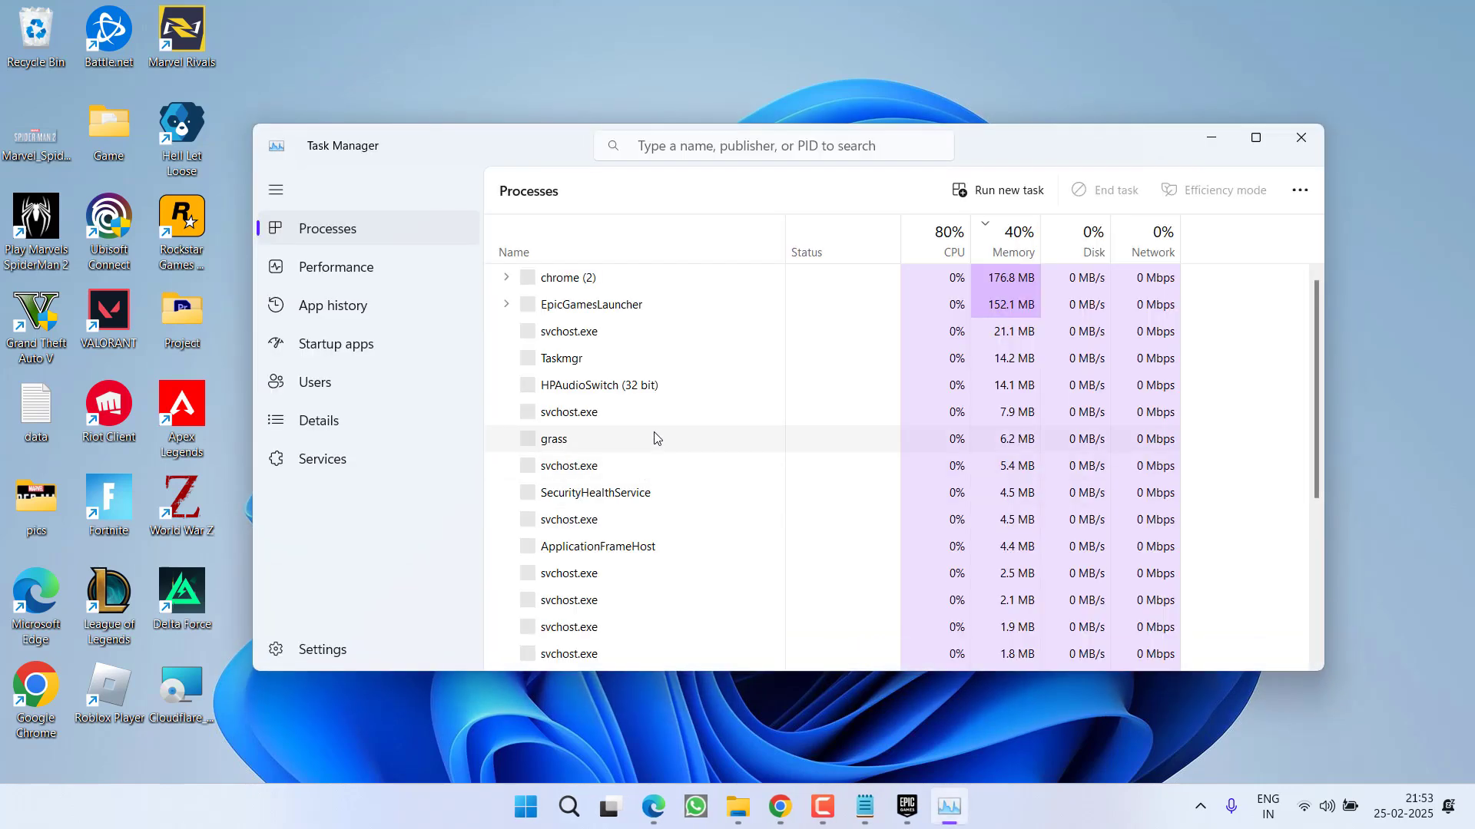
click(549, 308)
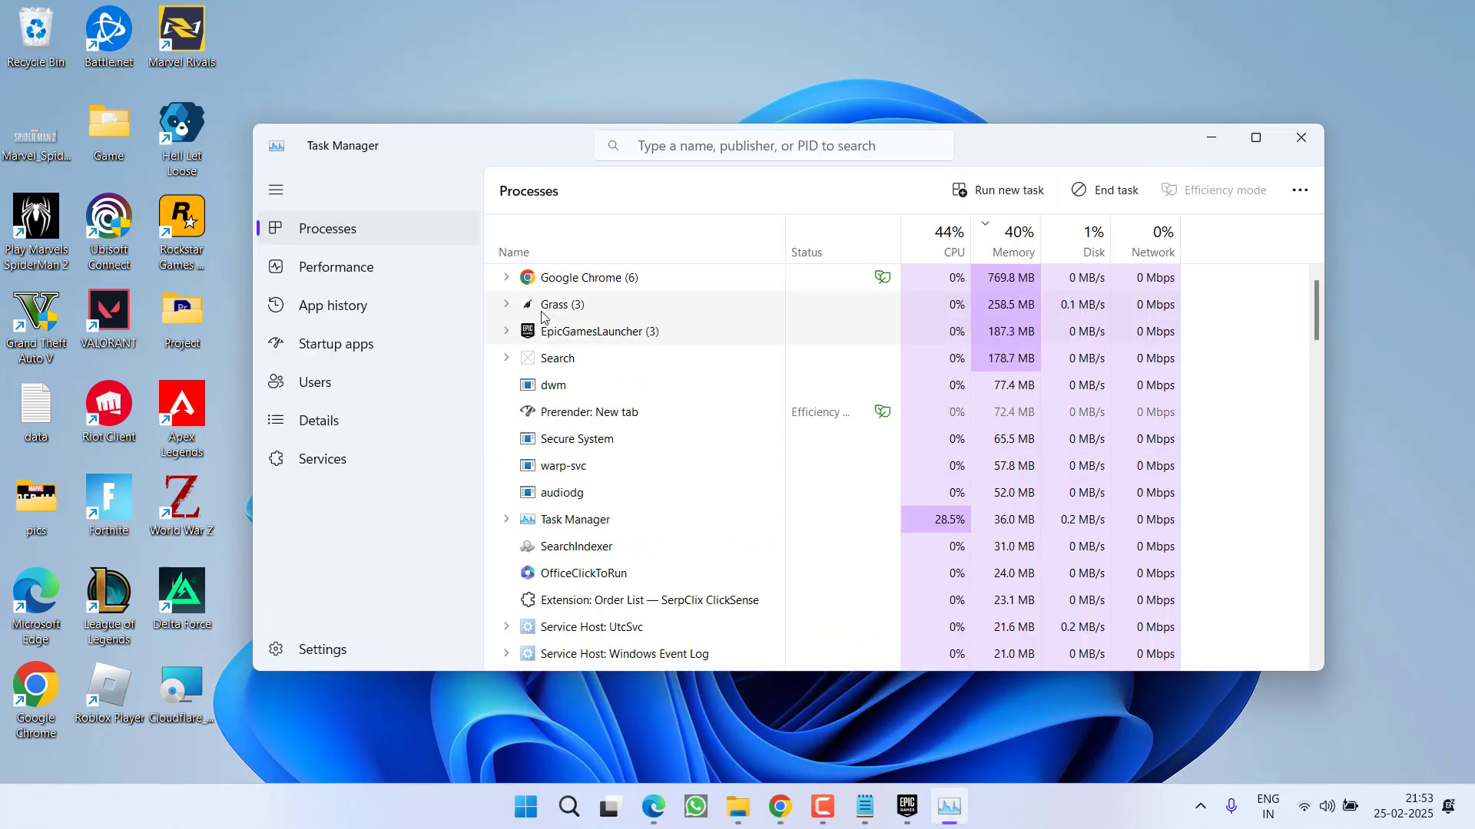
click(505, 331)
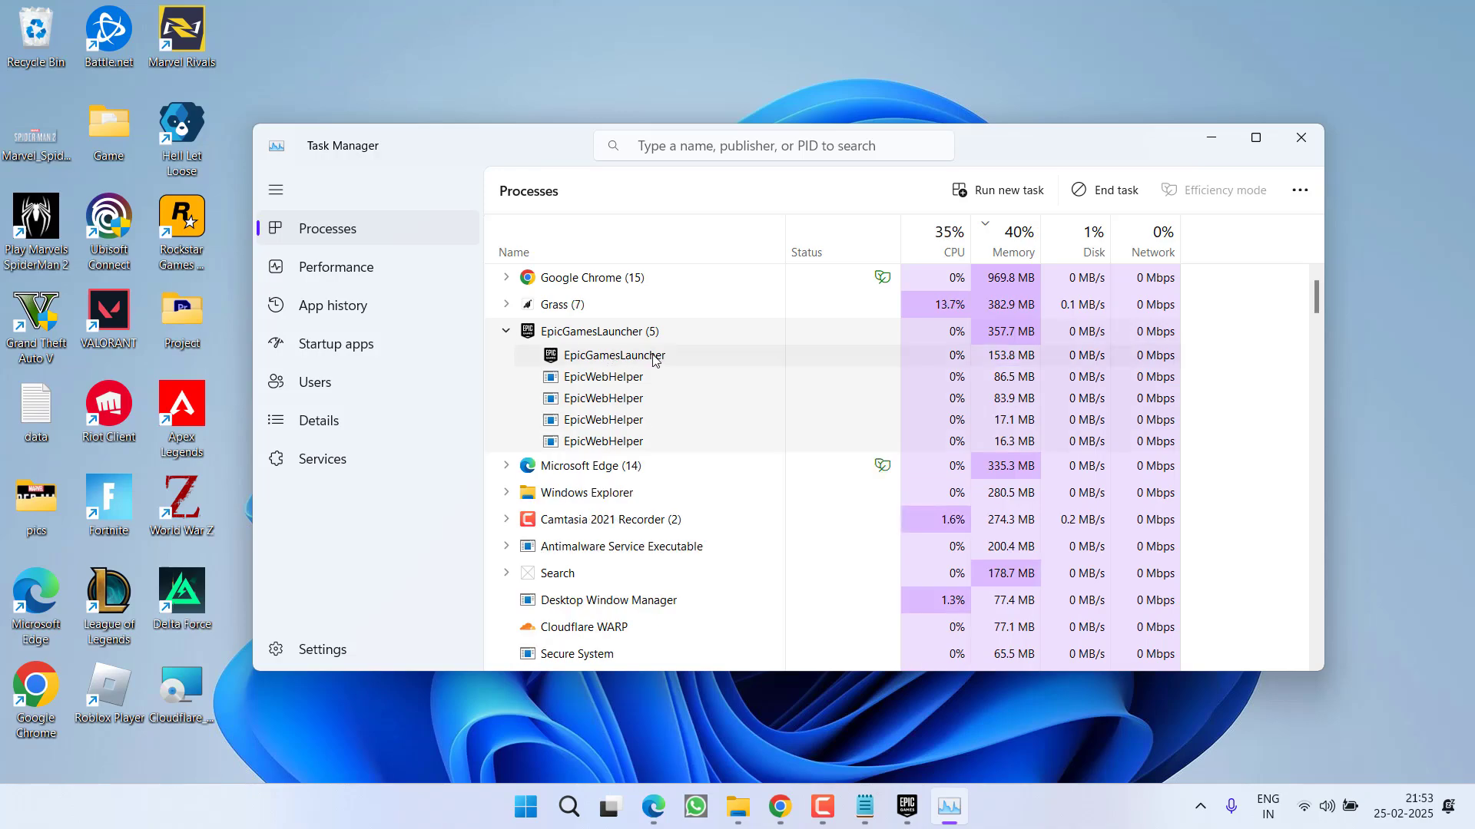
right_click(638, 358)
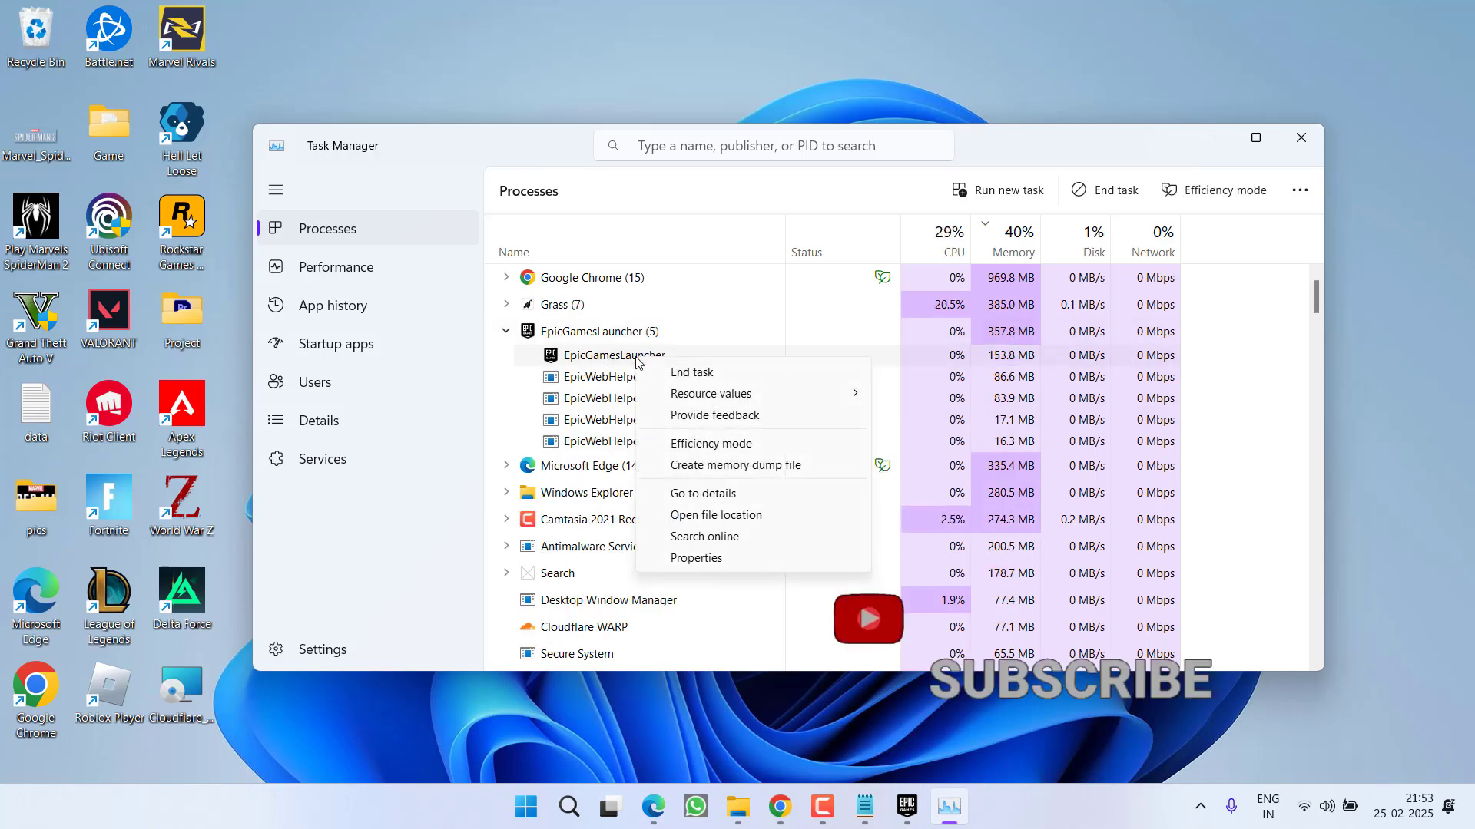
click(699, 558)
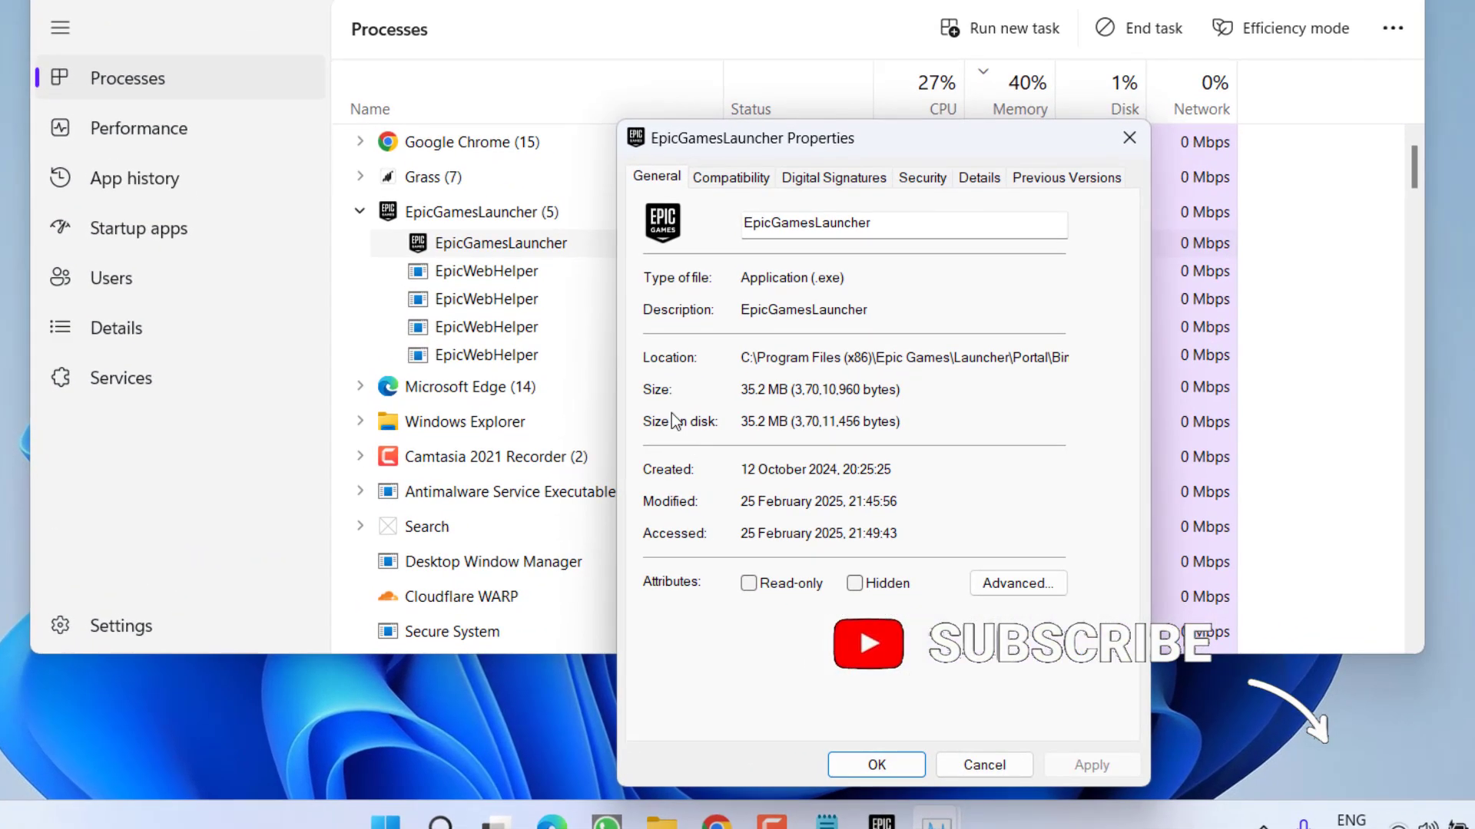
Step: Give ALL APPLICATION PACKAGES Full control on the EpicGamesLauncher executable, then minimize Task Manager
click(914, 177)
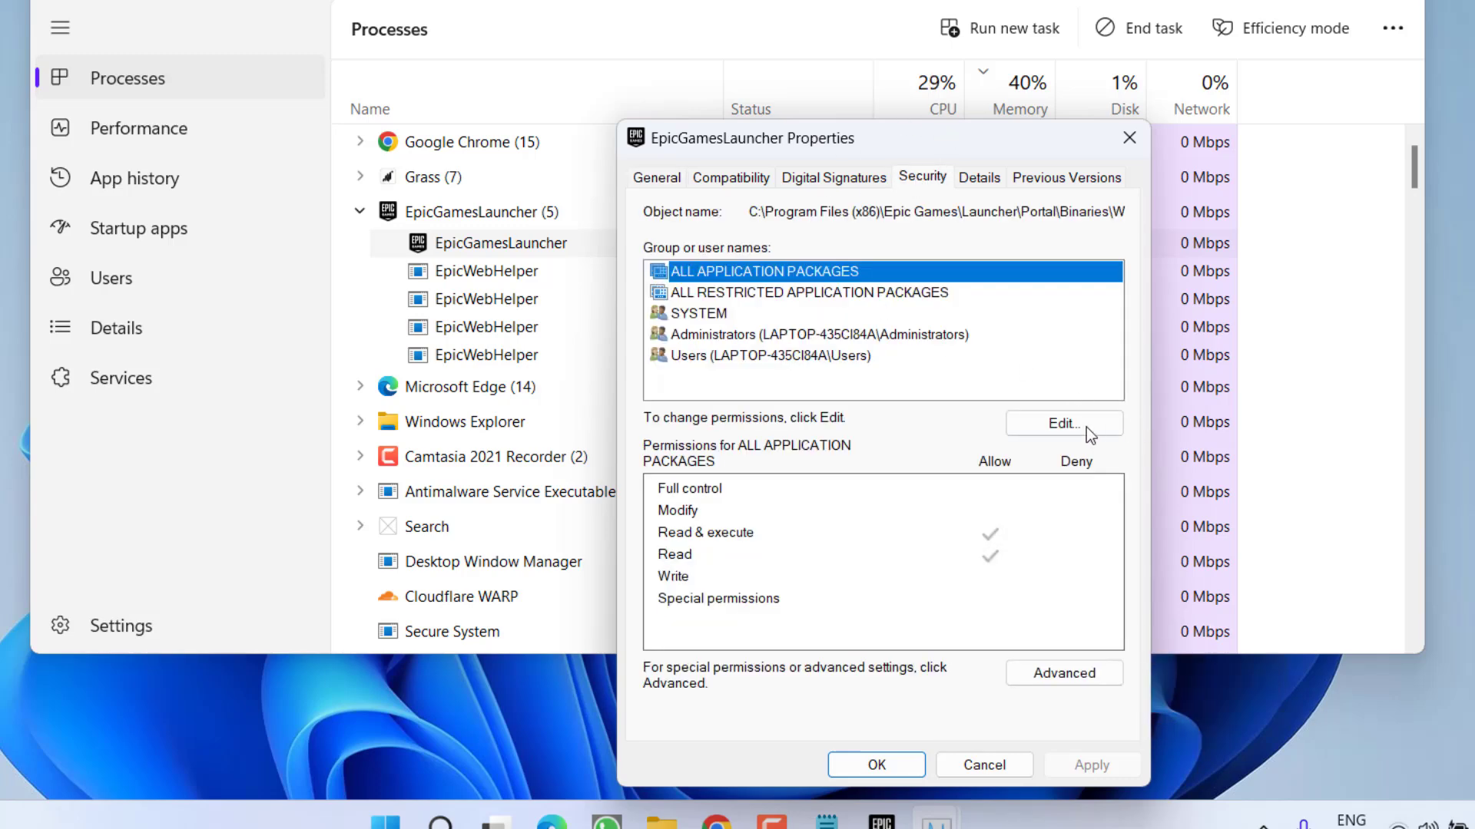
click(1066, 430)
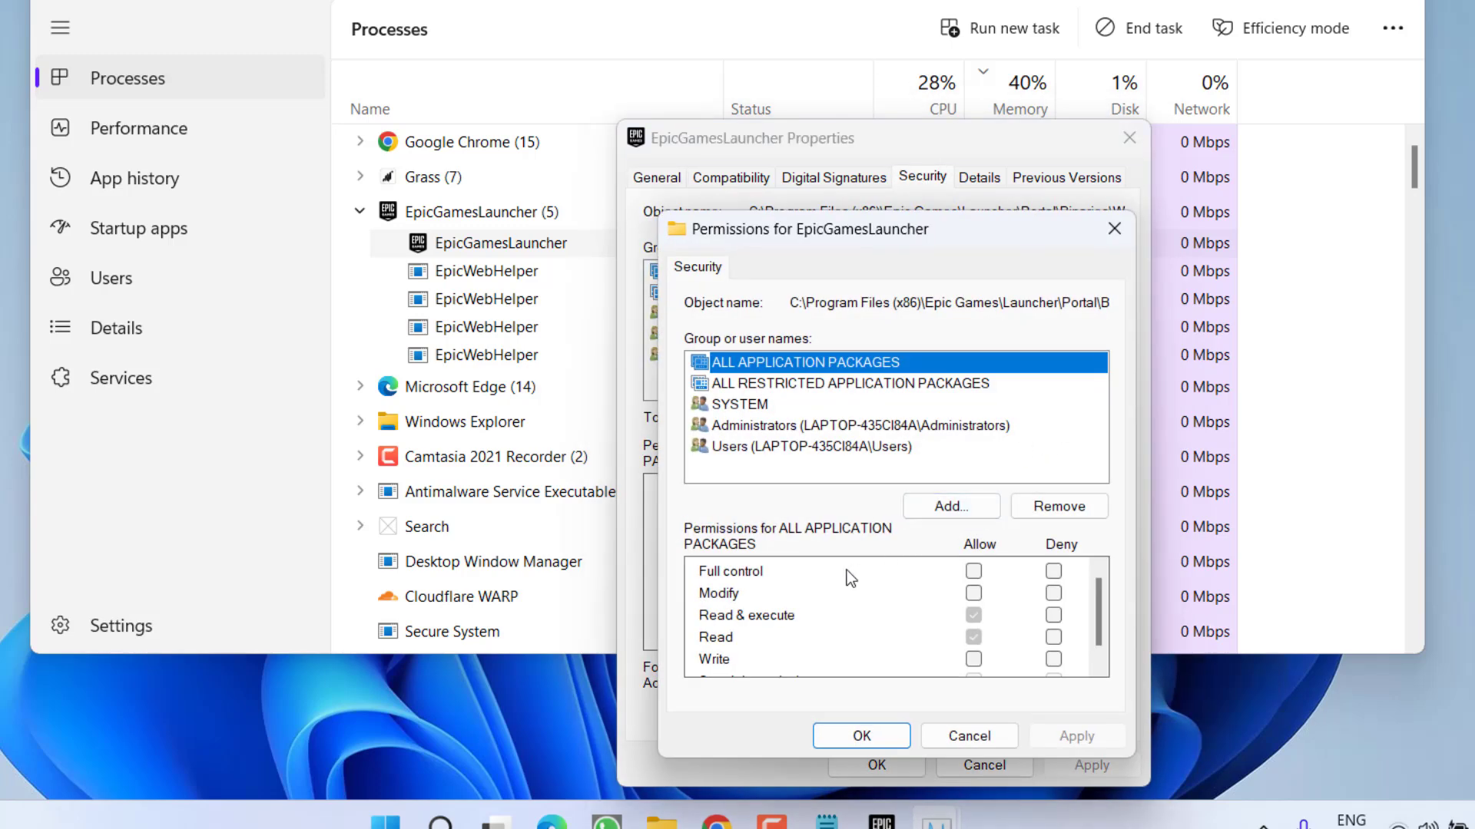
click(973, 572)
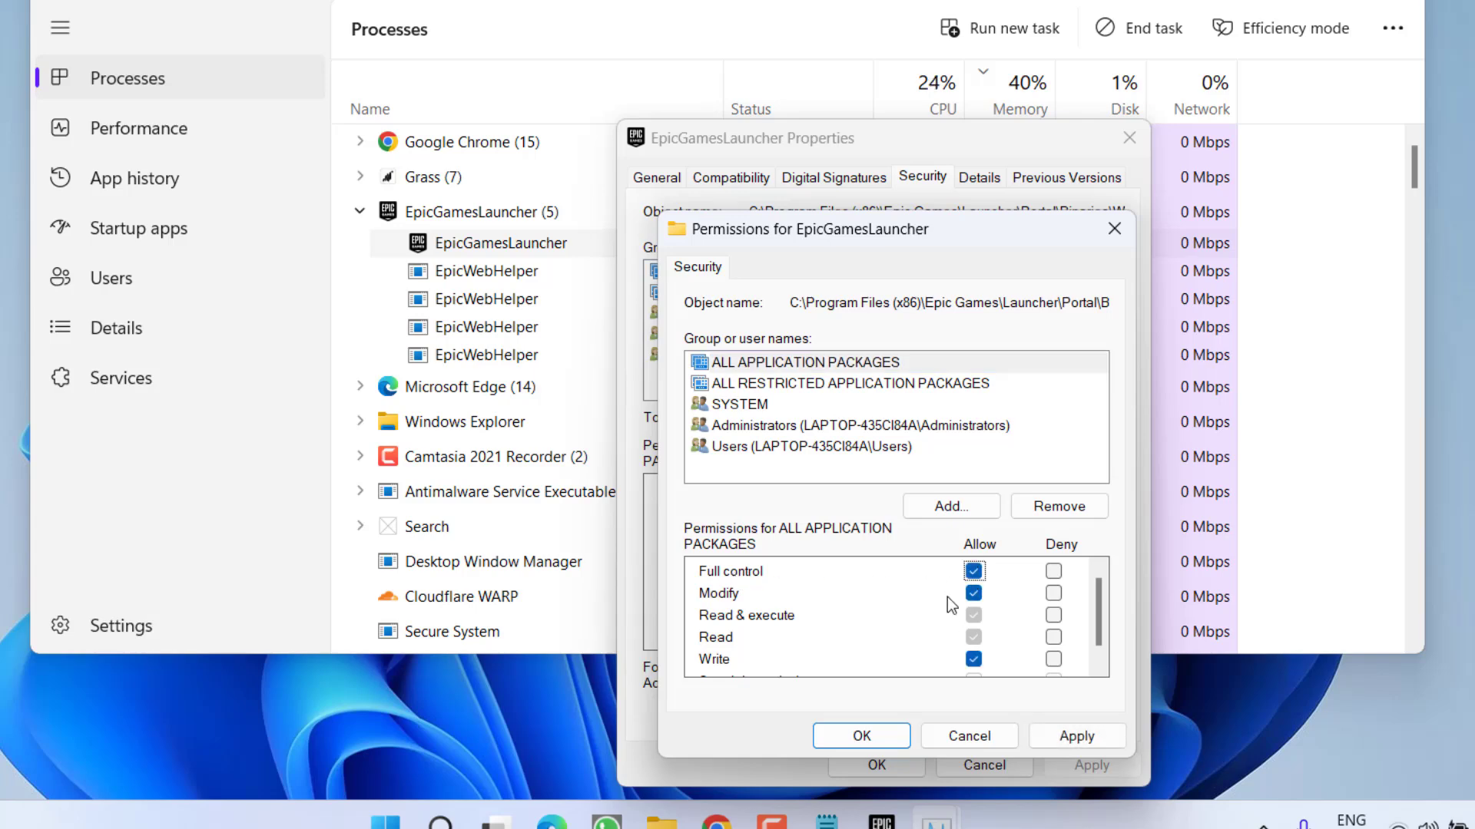
click(1037, 739)
click(861, 736)
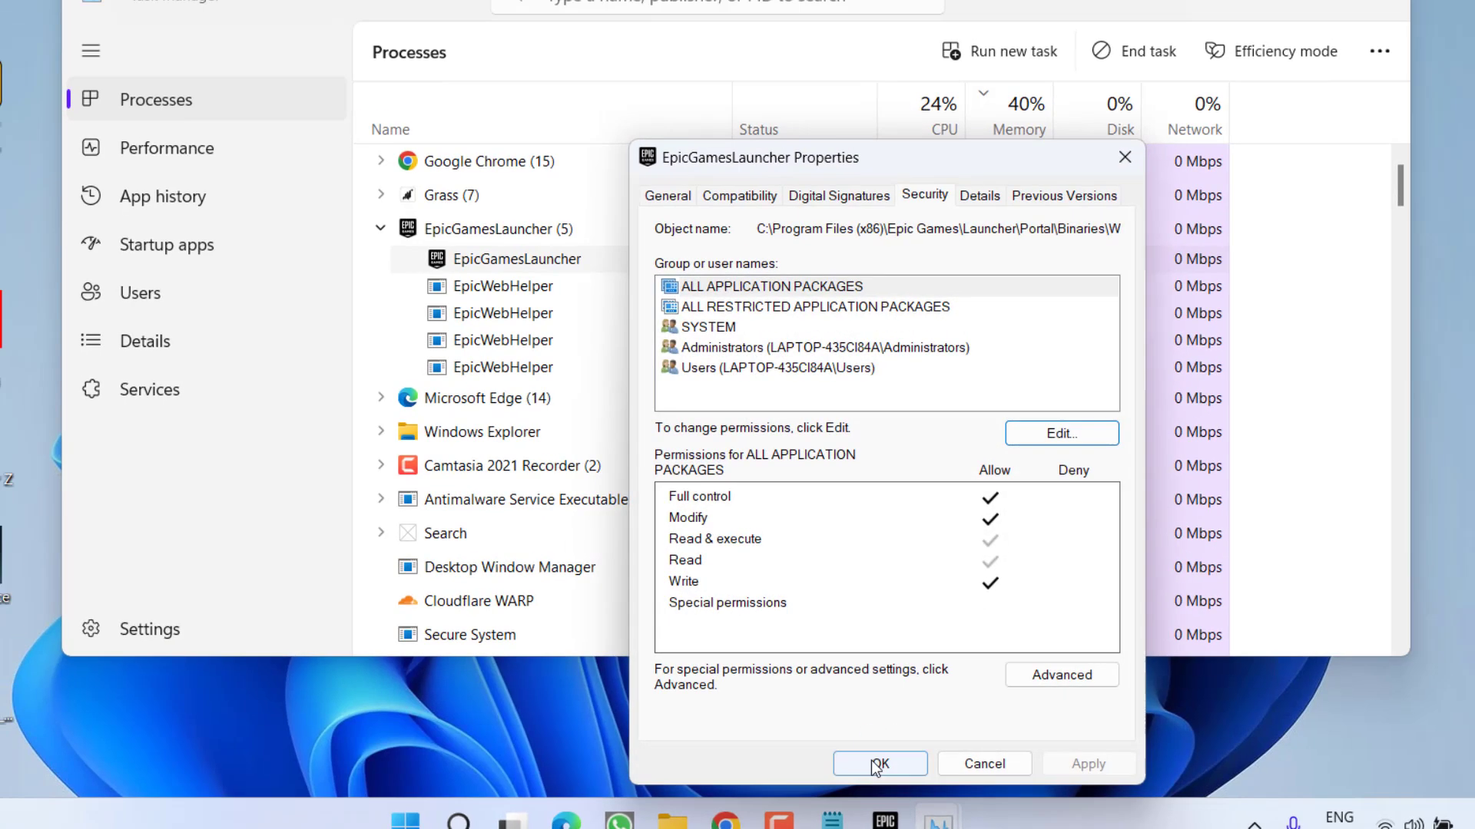
click(877, 765)
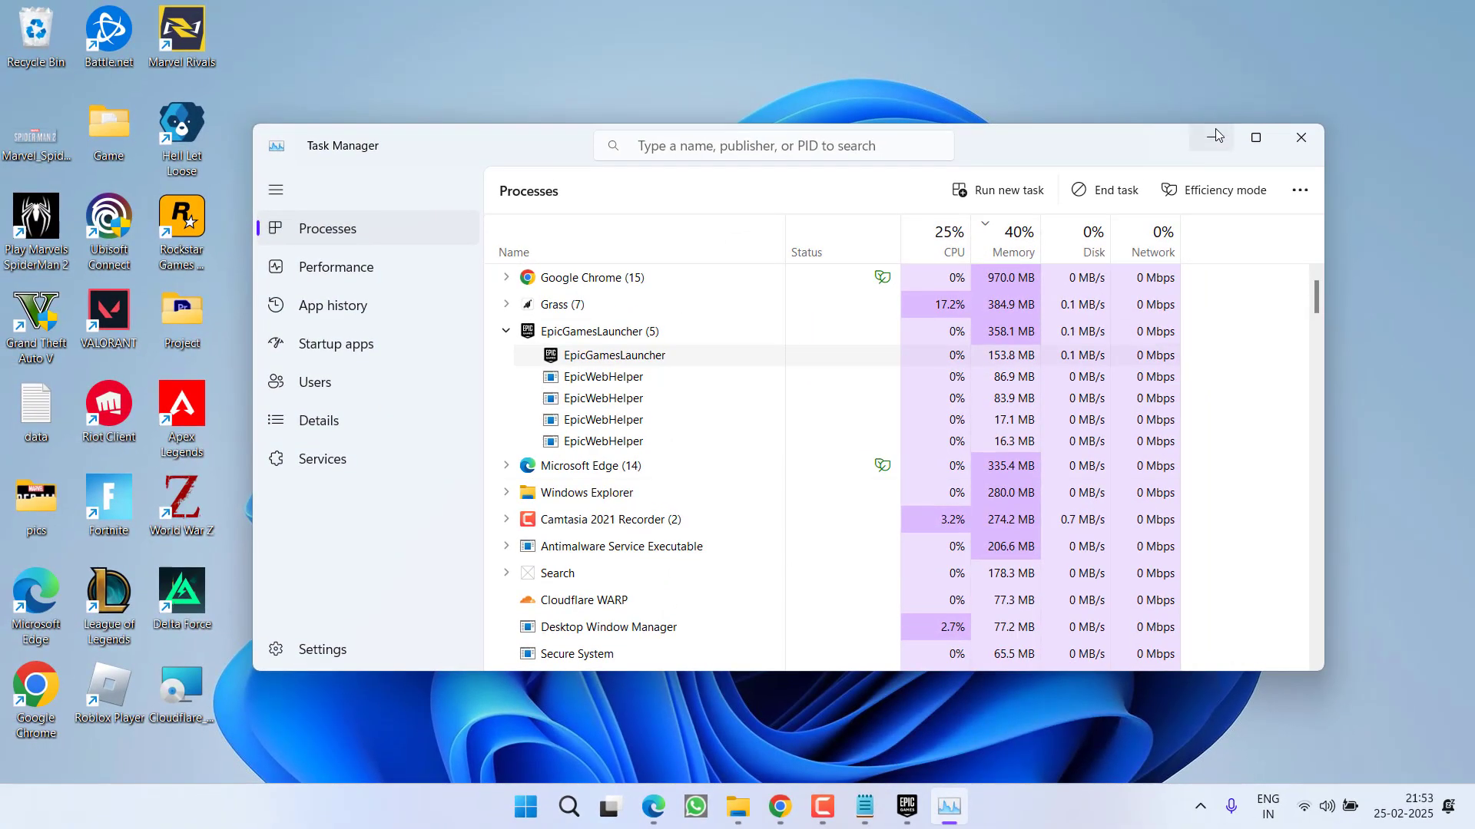
click(1211, 139)
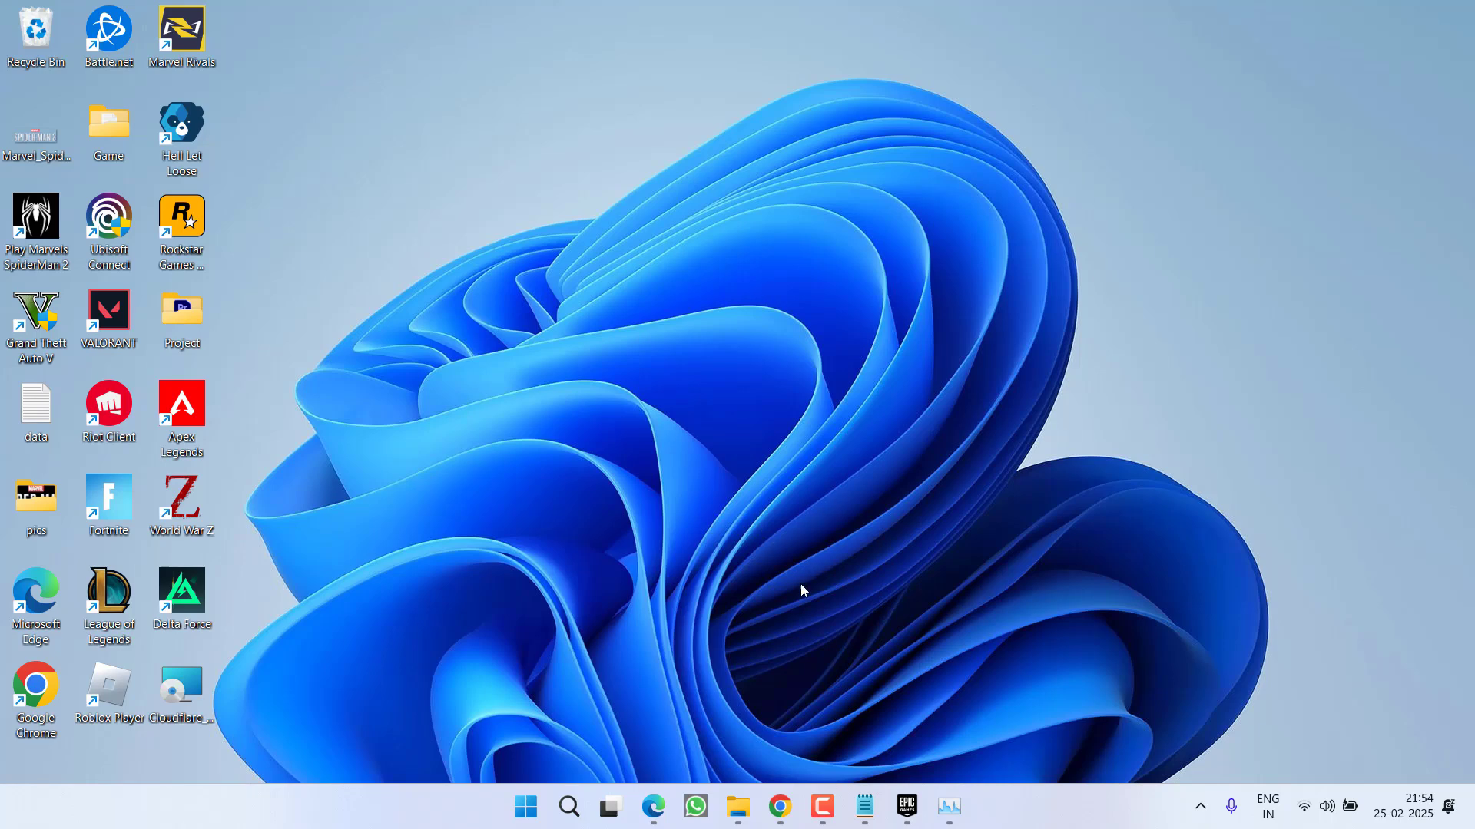
Step: Save Heroic-2.15.2-Portable-x64.exe from the Heroic 2.15.2 GitHub release assets to the Desktop
click(780, 807)
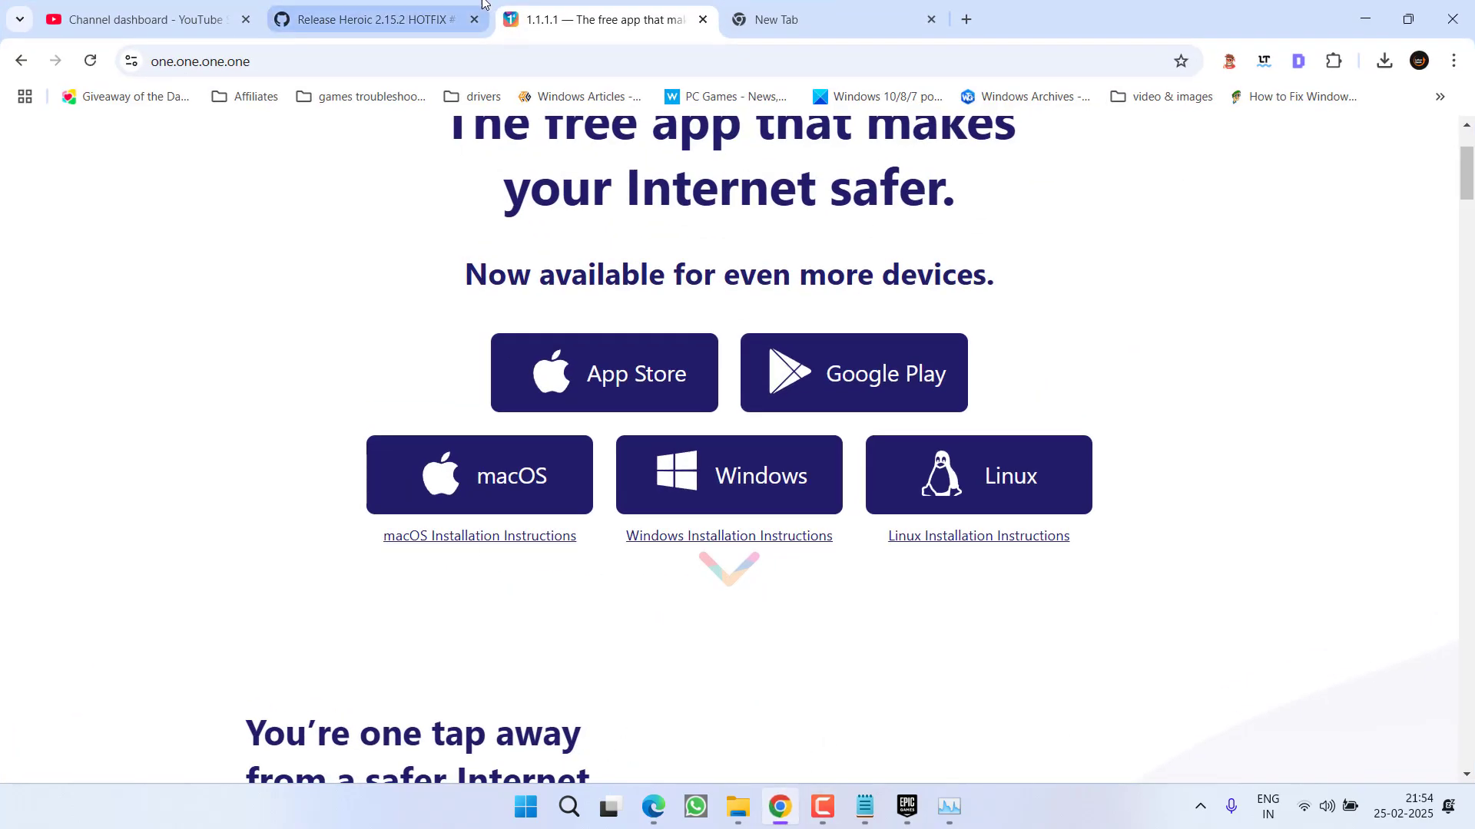
click(461, 15)
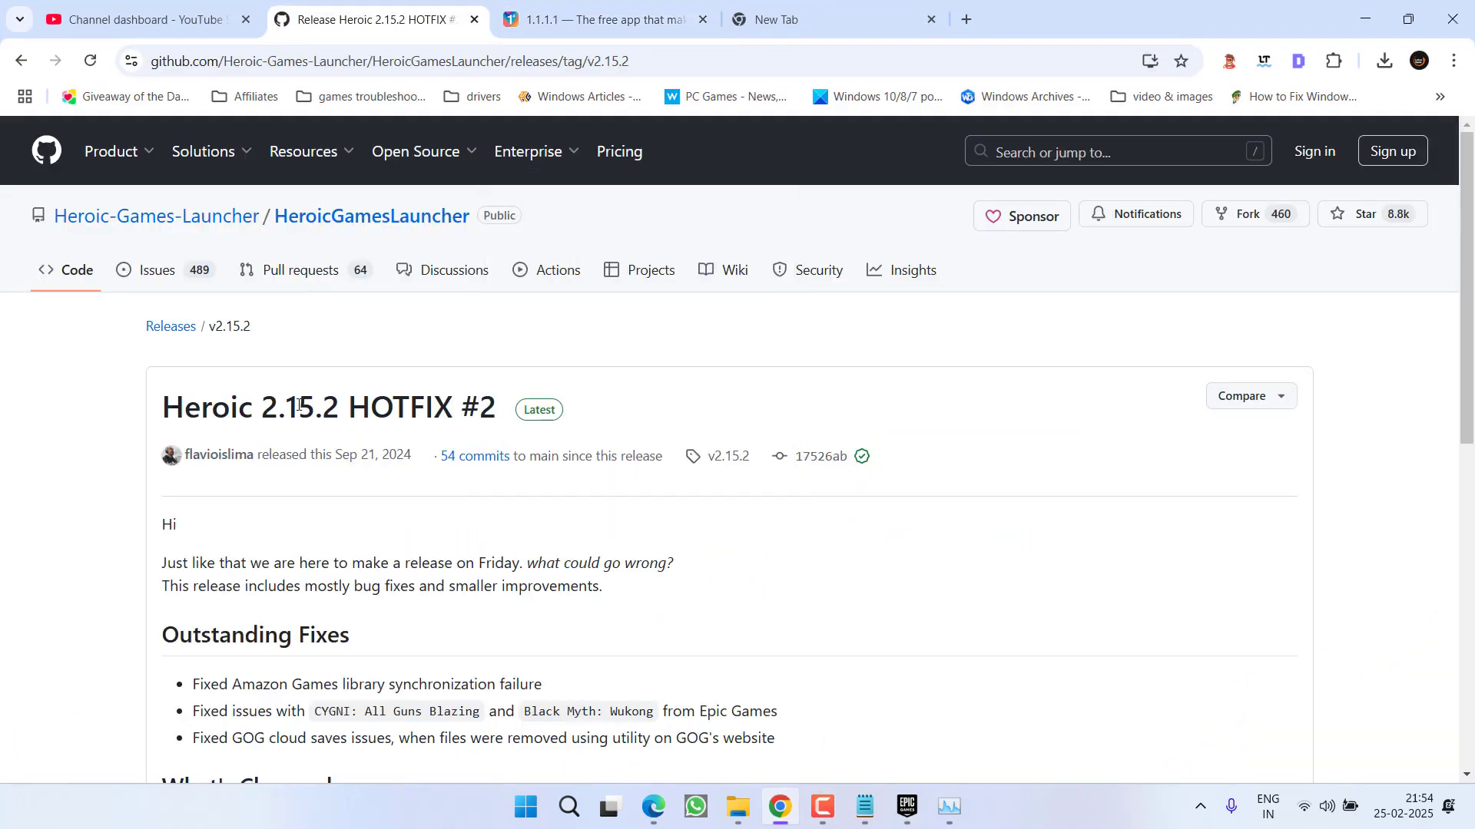
drag(231, 403, 311, 407)
scroll(1231, 477, down, 14)
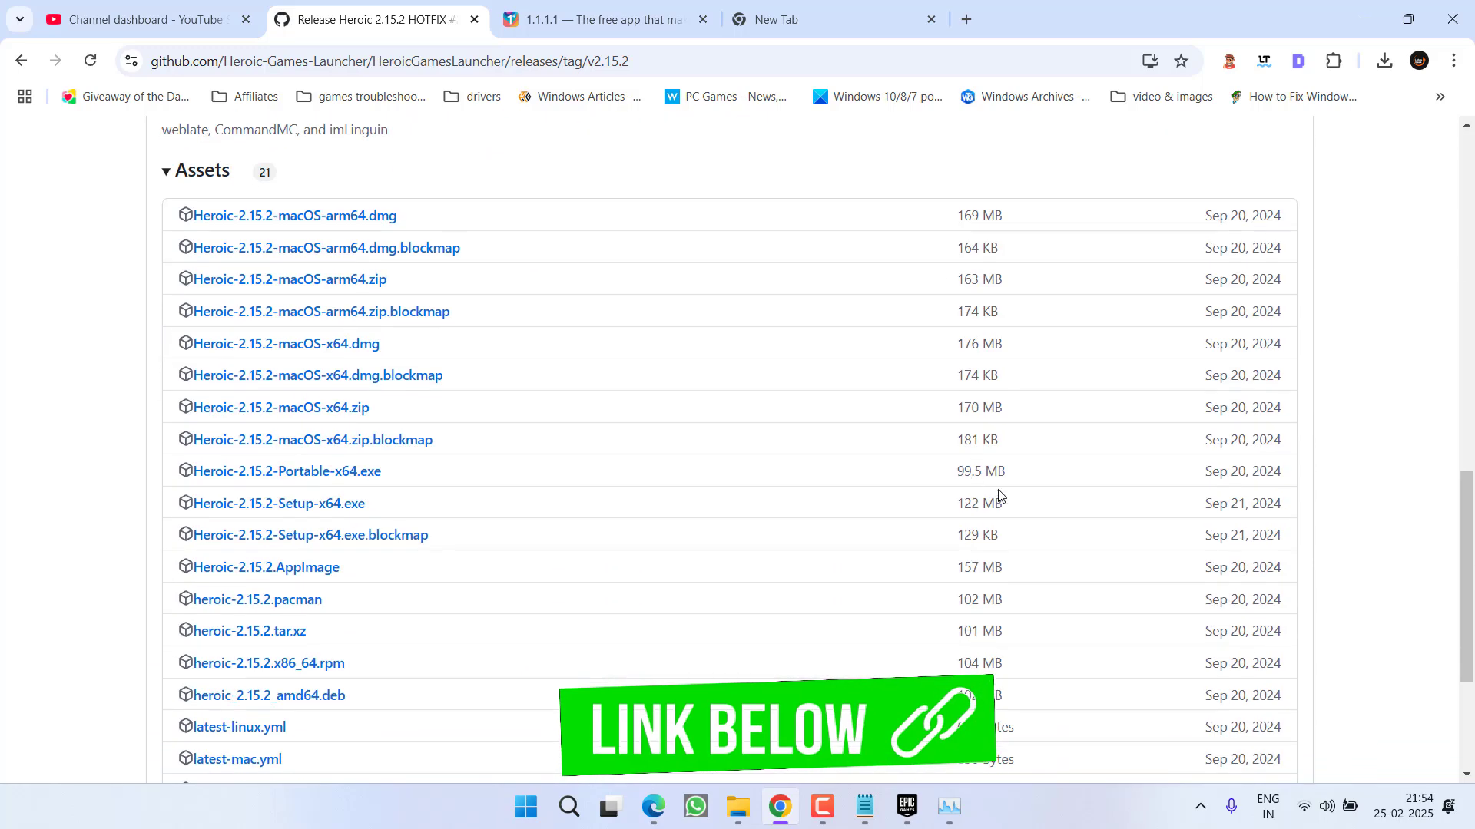
click(316, 483)
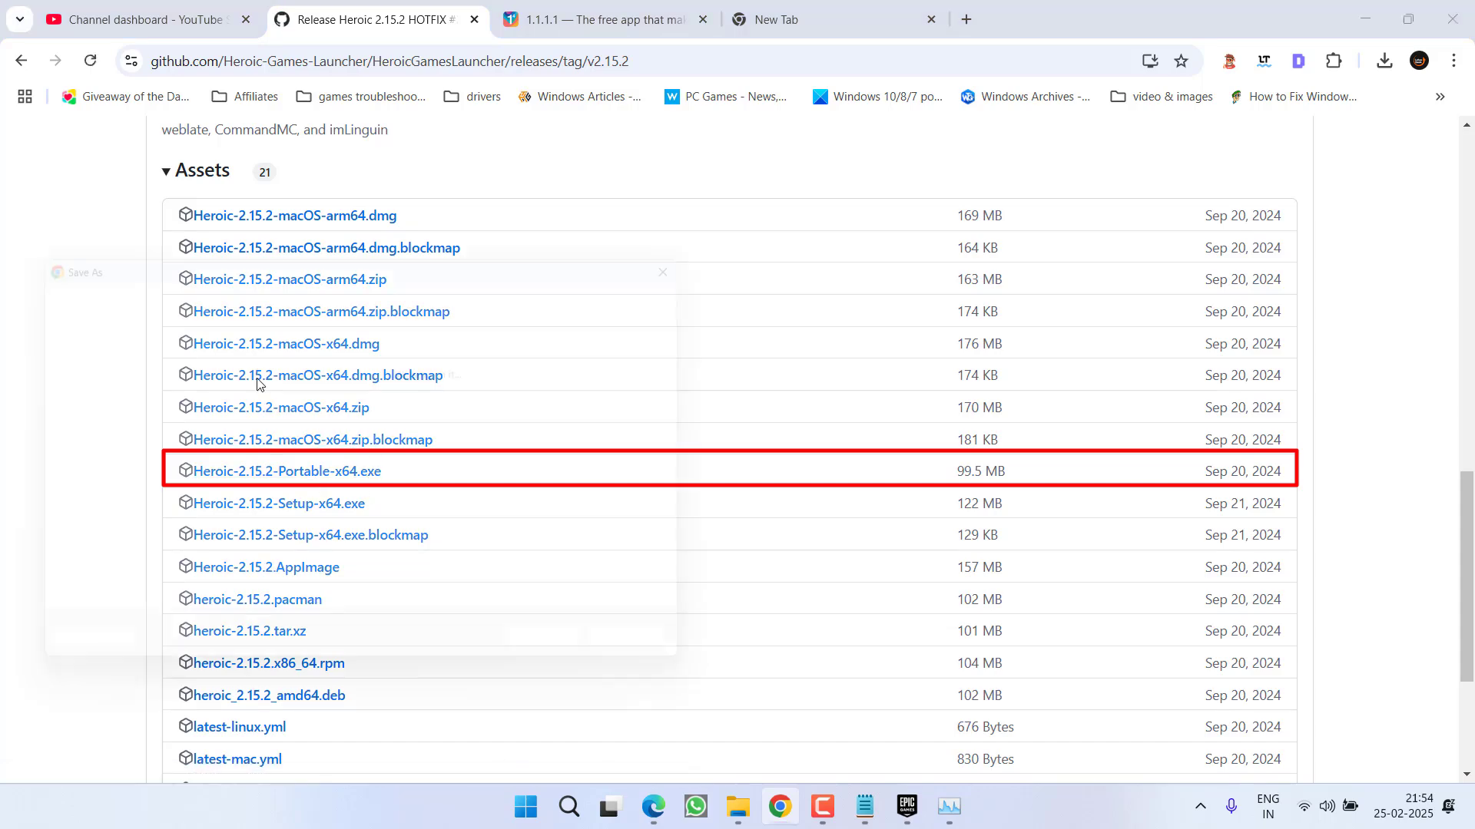
click(58, 427)
click(578, 664)
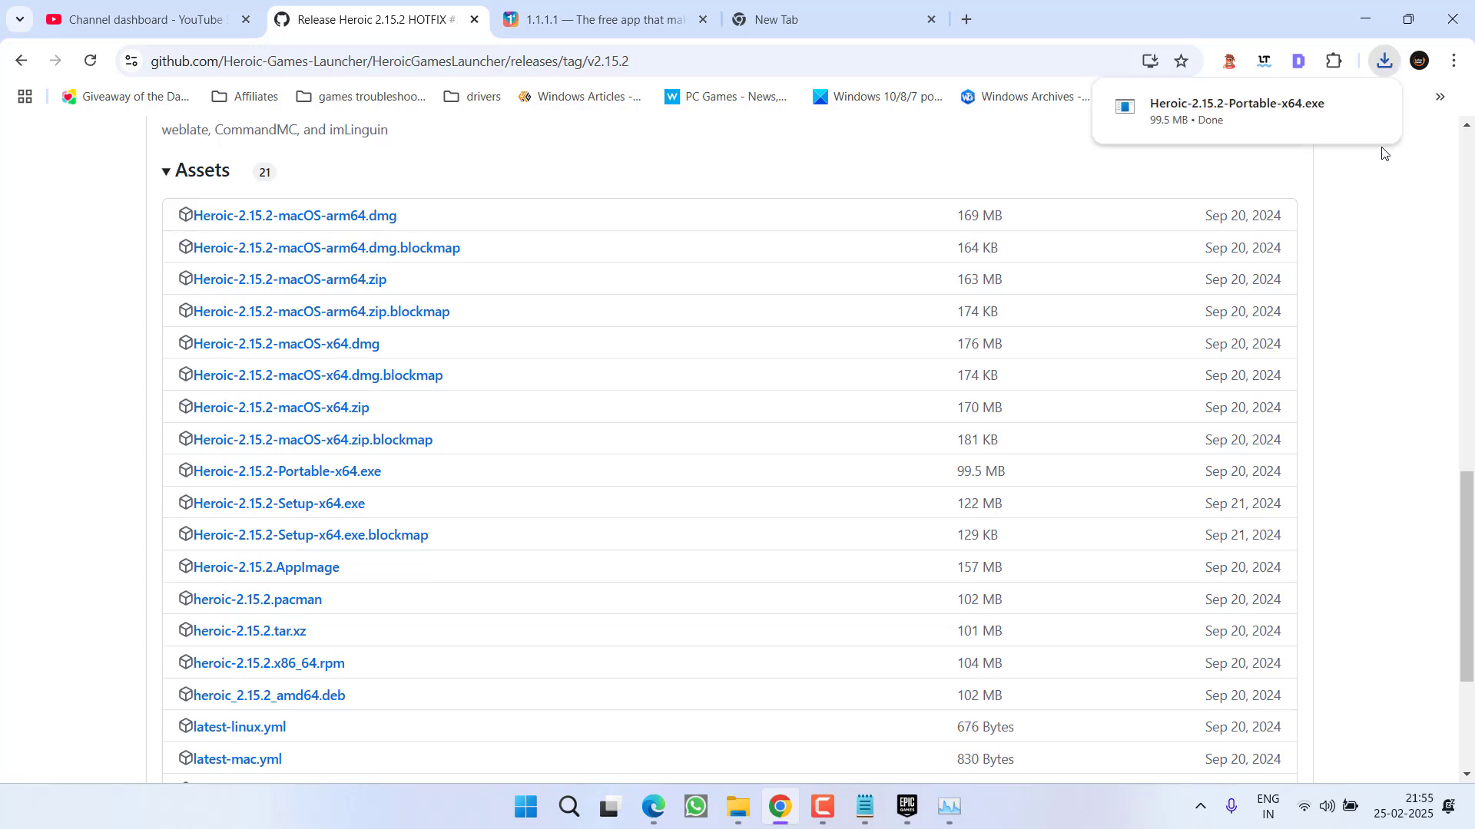
Step: Minimize Chrome and launch the downloaded Heroic portable app from the desktop
click(1408, 19)
click(1325, 68)
double_click(267, 133)
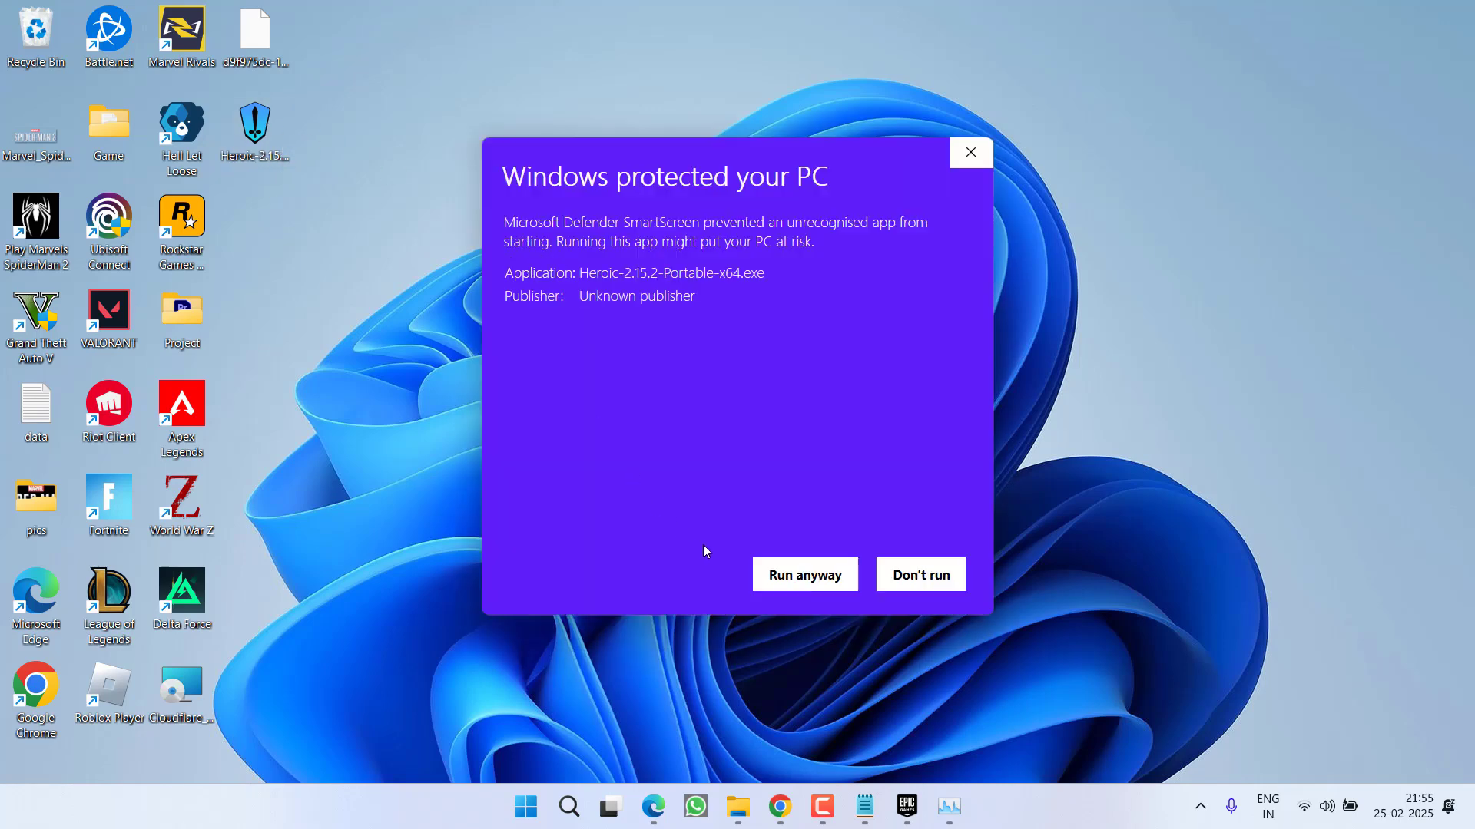
Step: Run Heroic past the SmartScreen warning, reach the Epic Games Sign In page, then close the launcher
click(783, 572)
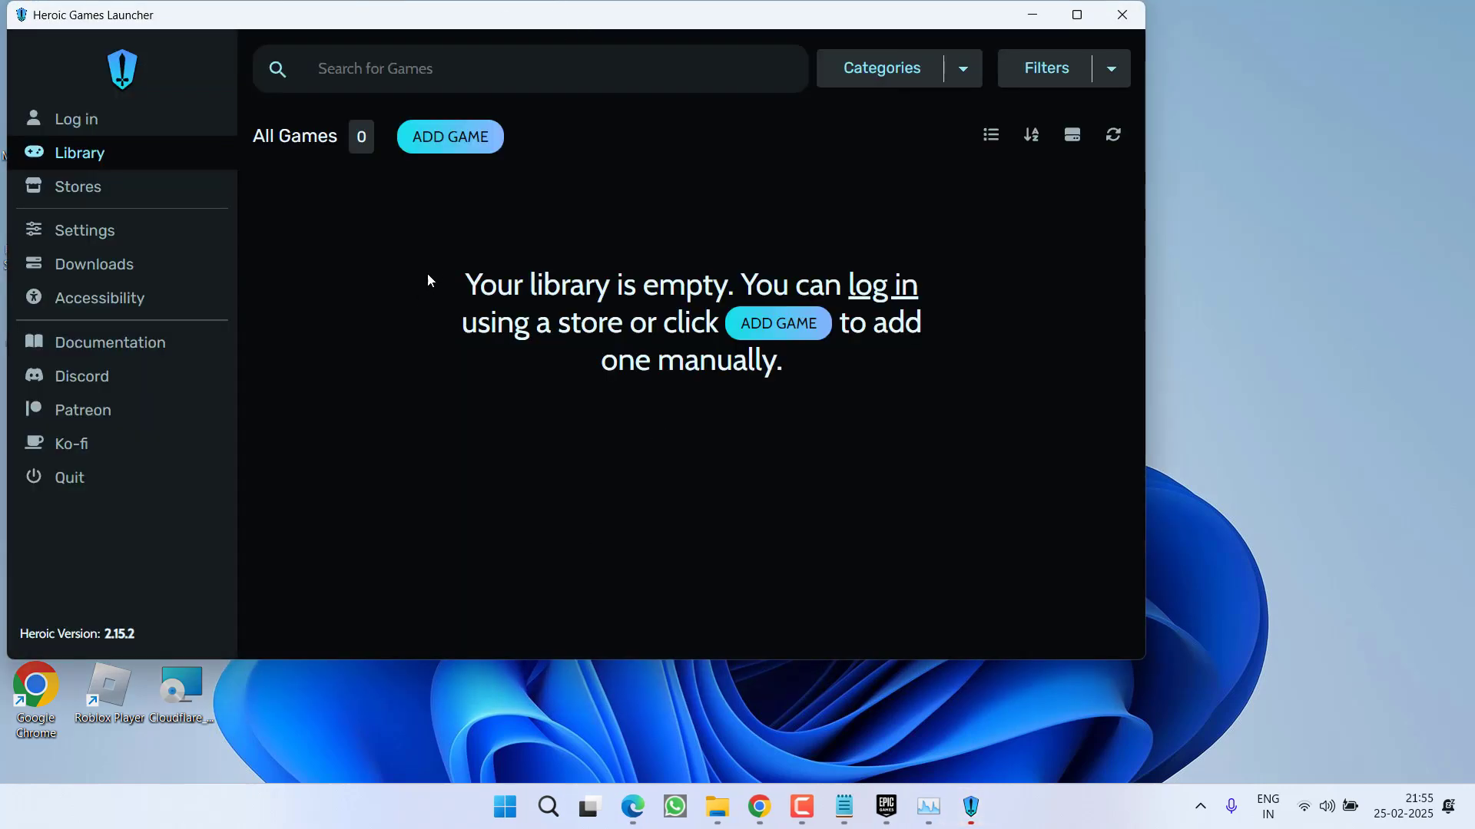
click(889, 306)
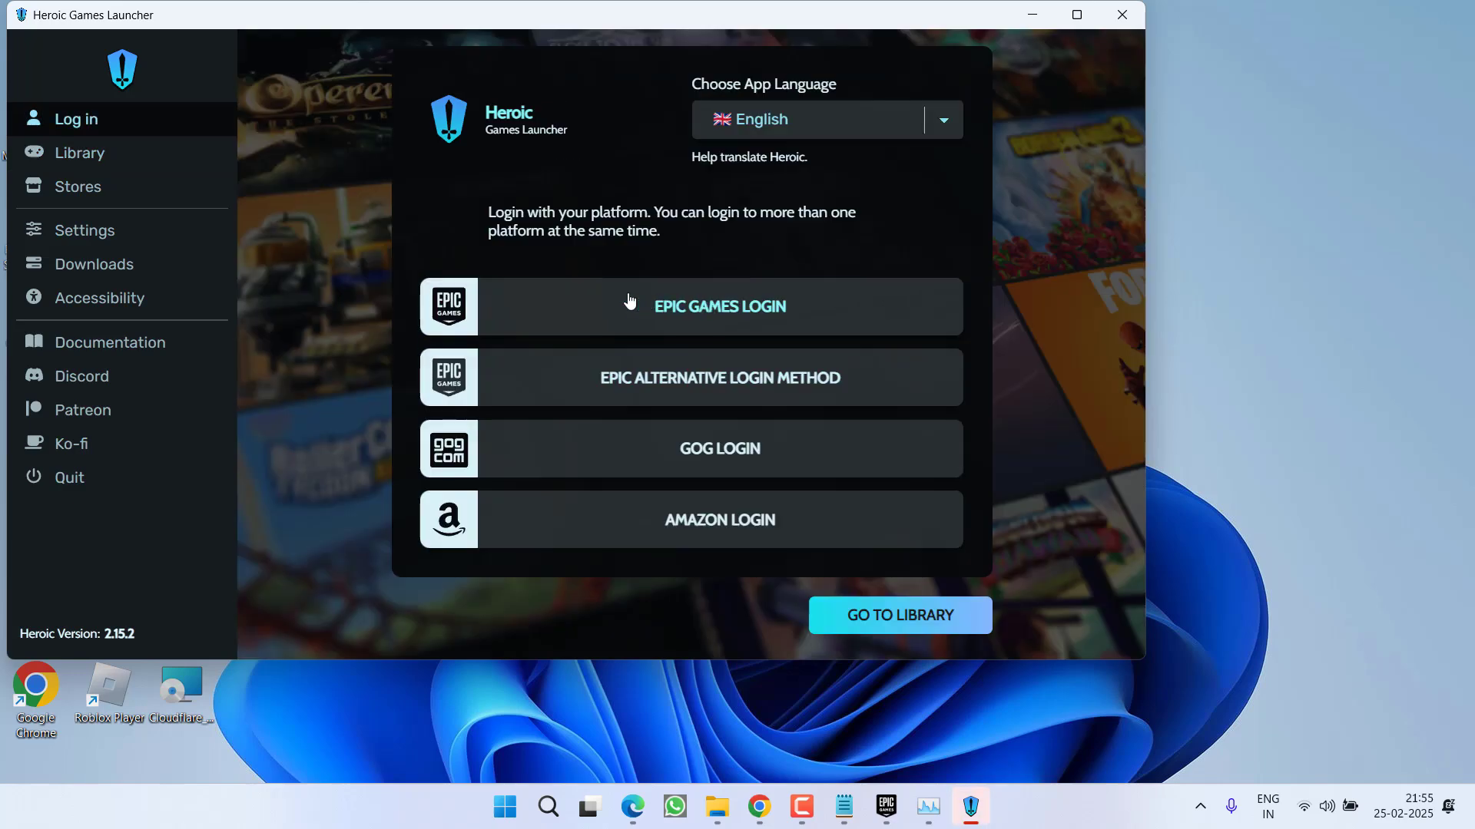
click(719, 304)
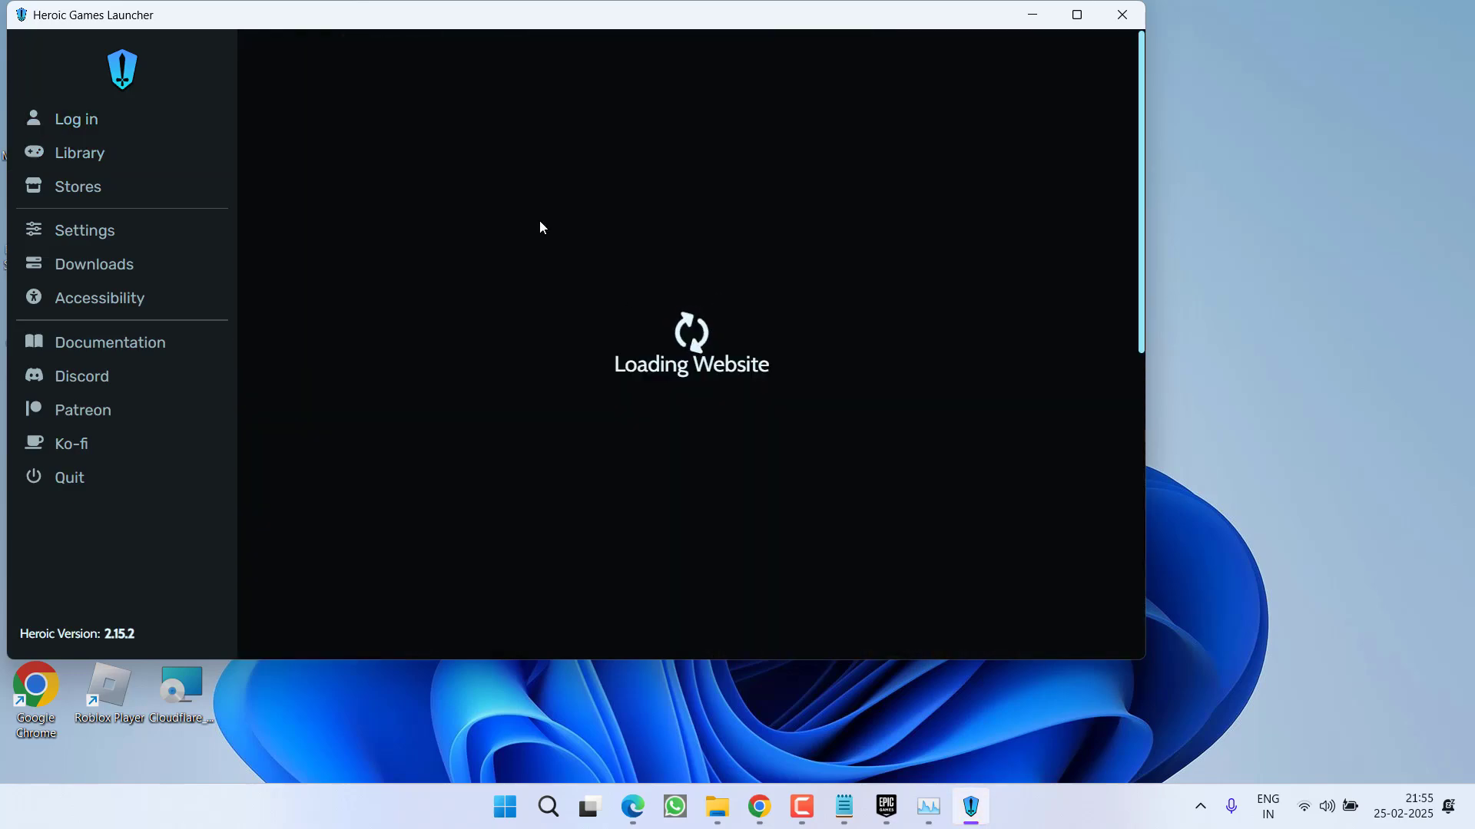
drag(445, 27, 611, 137)
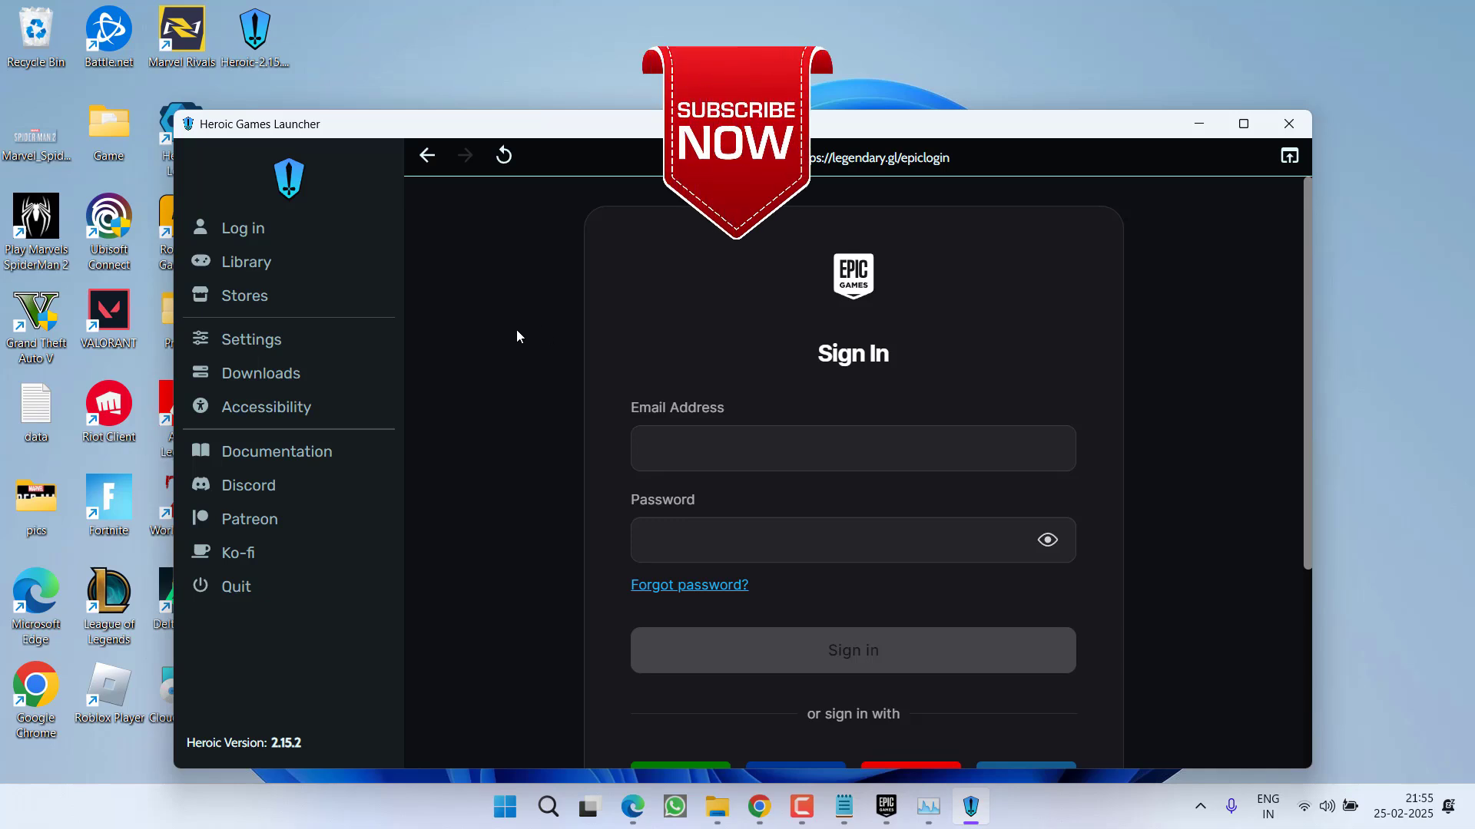
click(1289, 123)
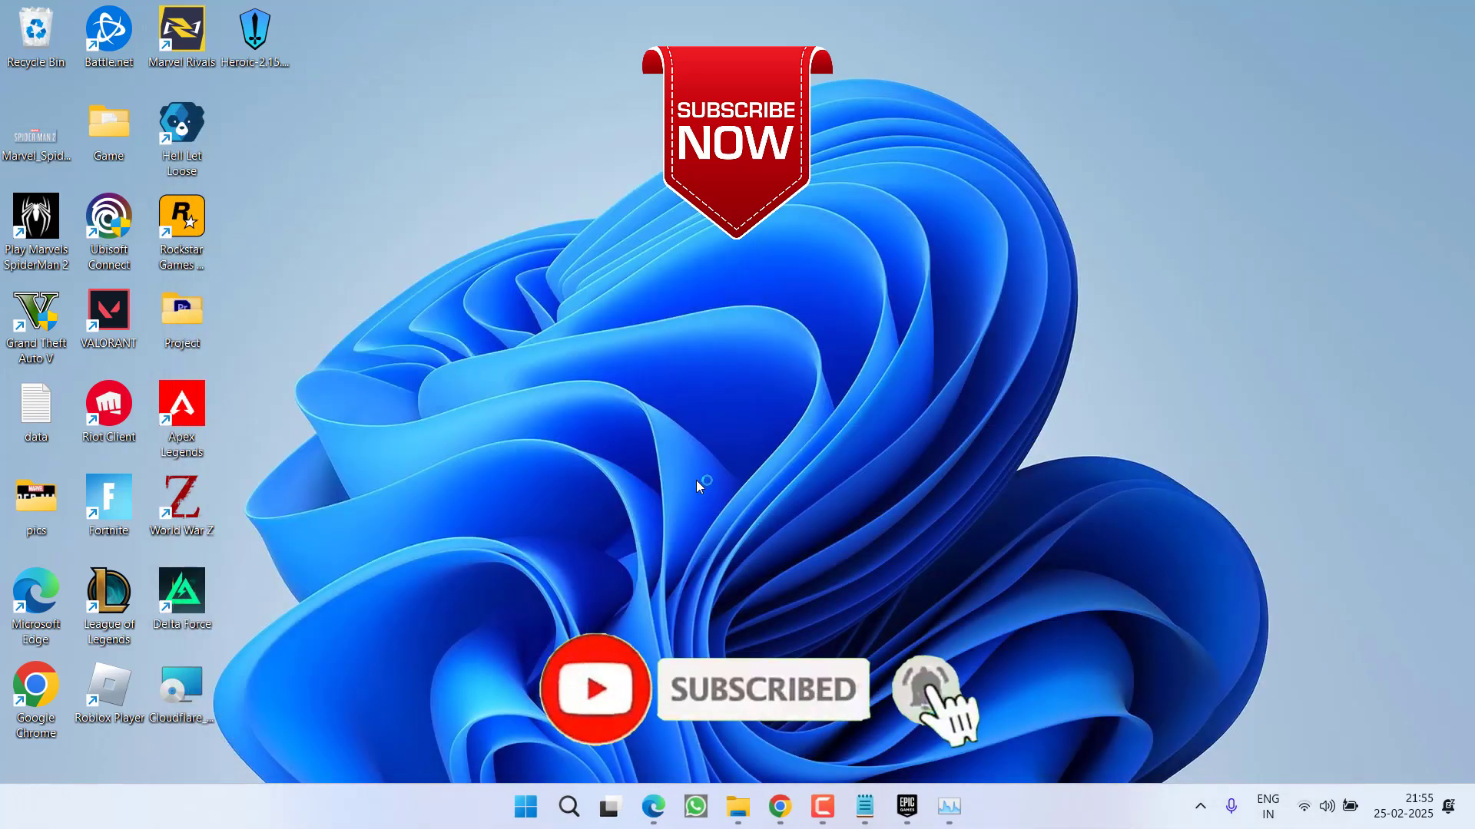